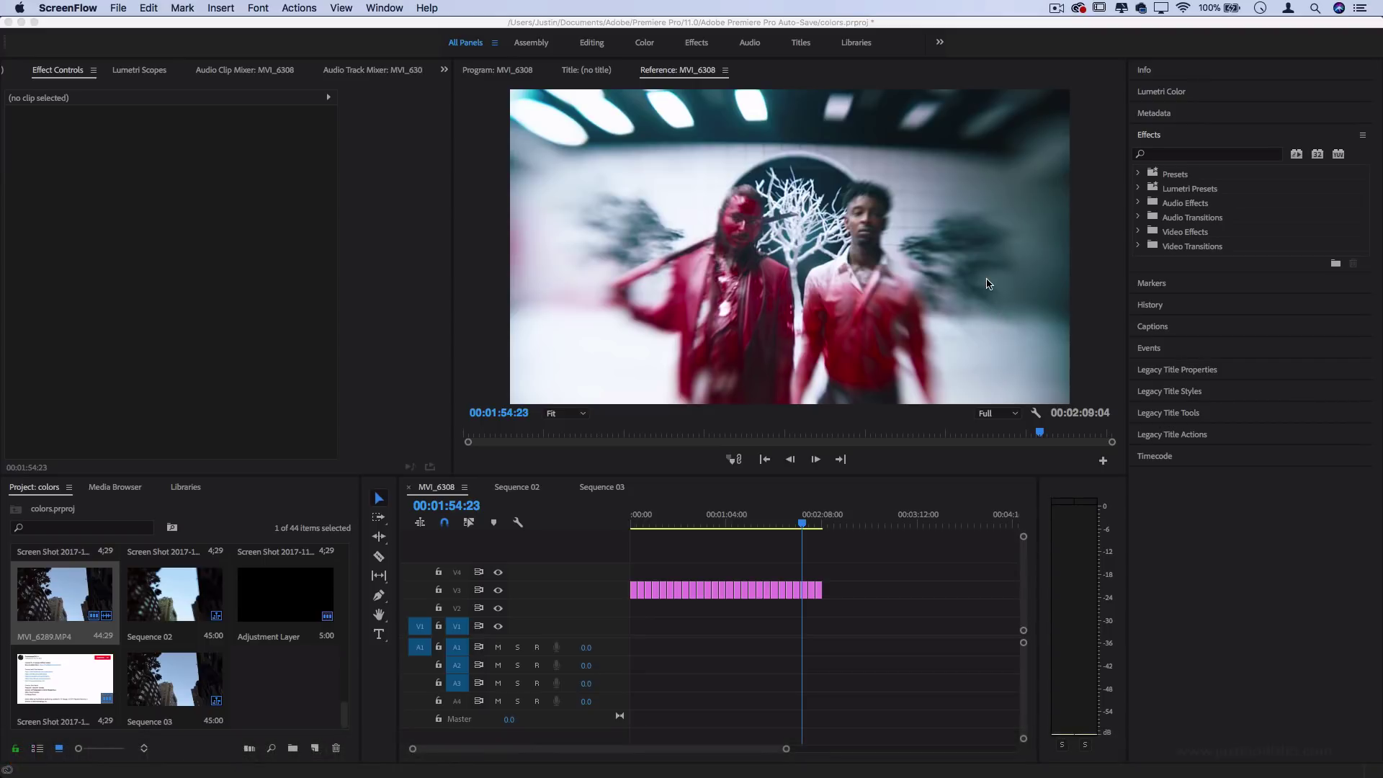
# Step: Review the reference stills in sequence MVI_6308 up to 00:01:03:05, and compare them with the blurred-edge look in Sequence 02
pyautogui.click(773, 520)
pyautogui.click(681, 521)
pyautogui.click(624, 522)
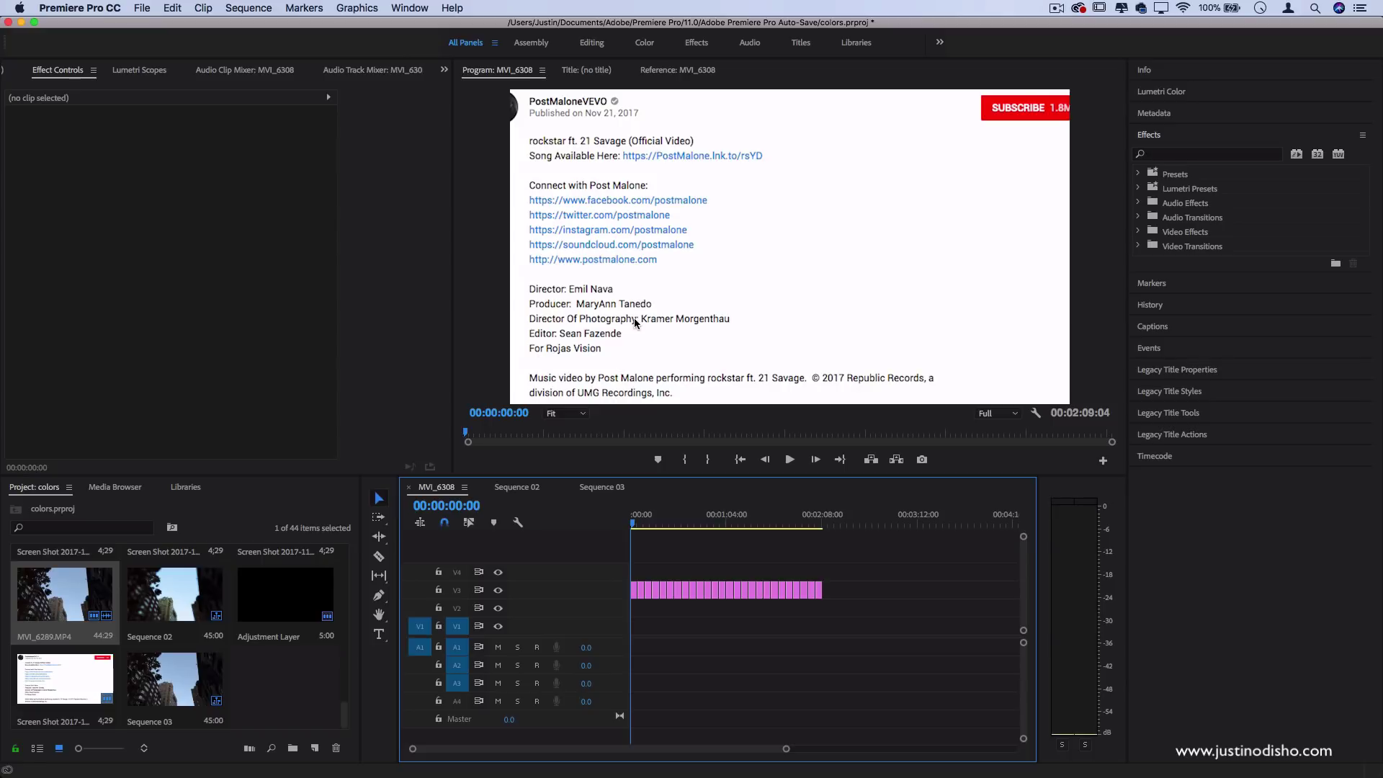
pyautogui.click(642, 527)
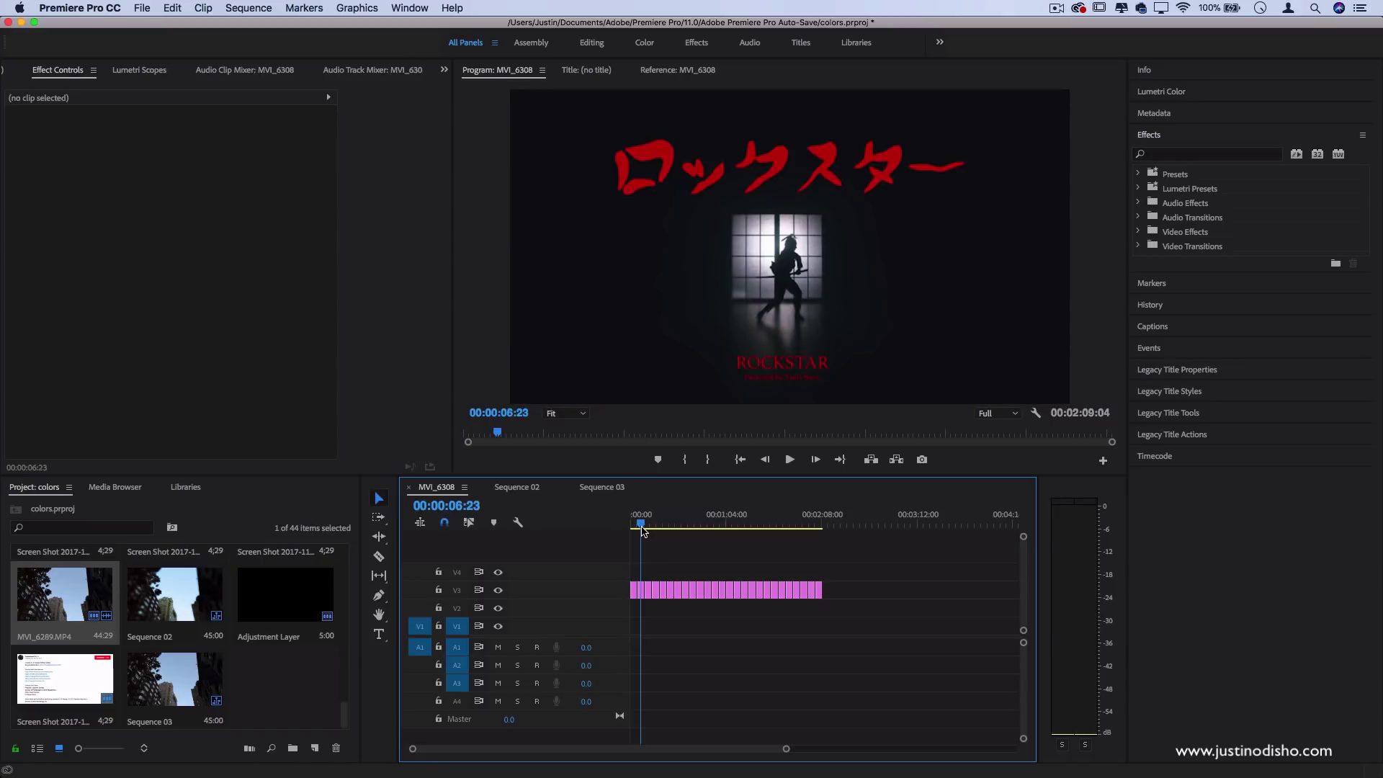
pyautogui.moveTo(642, 526); pyautogui.dragTo(726, 533)
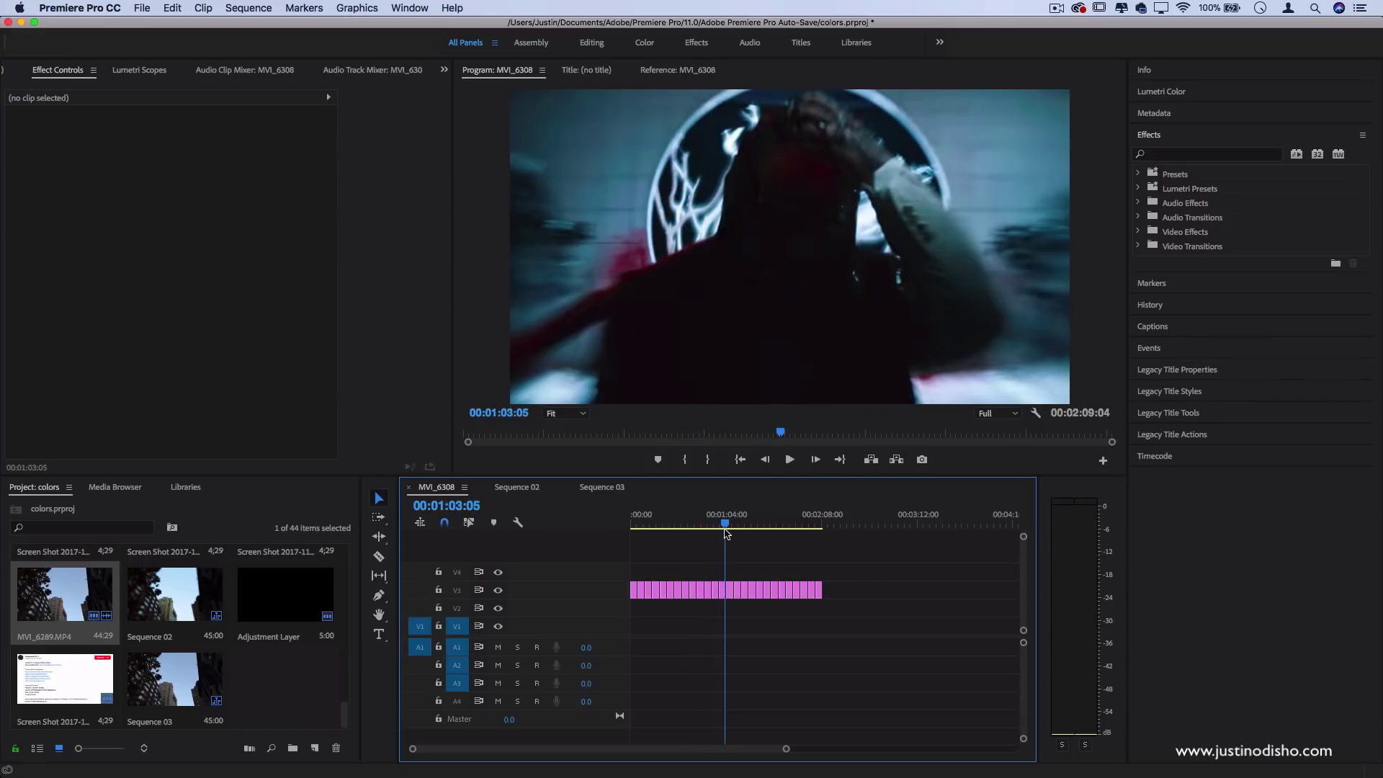
pyautogui.click(529, 487)
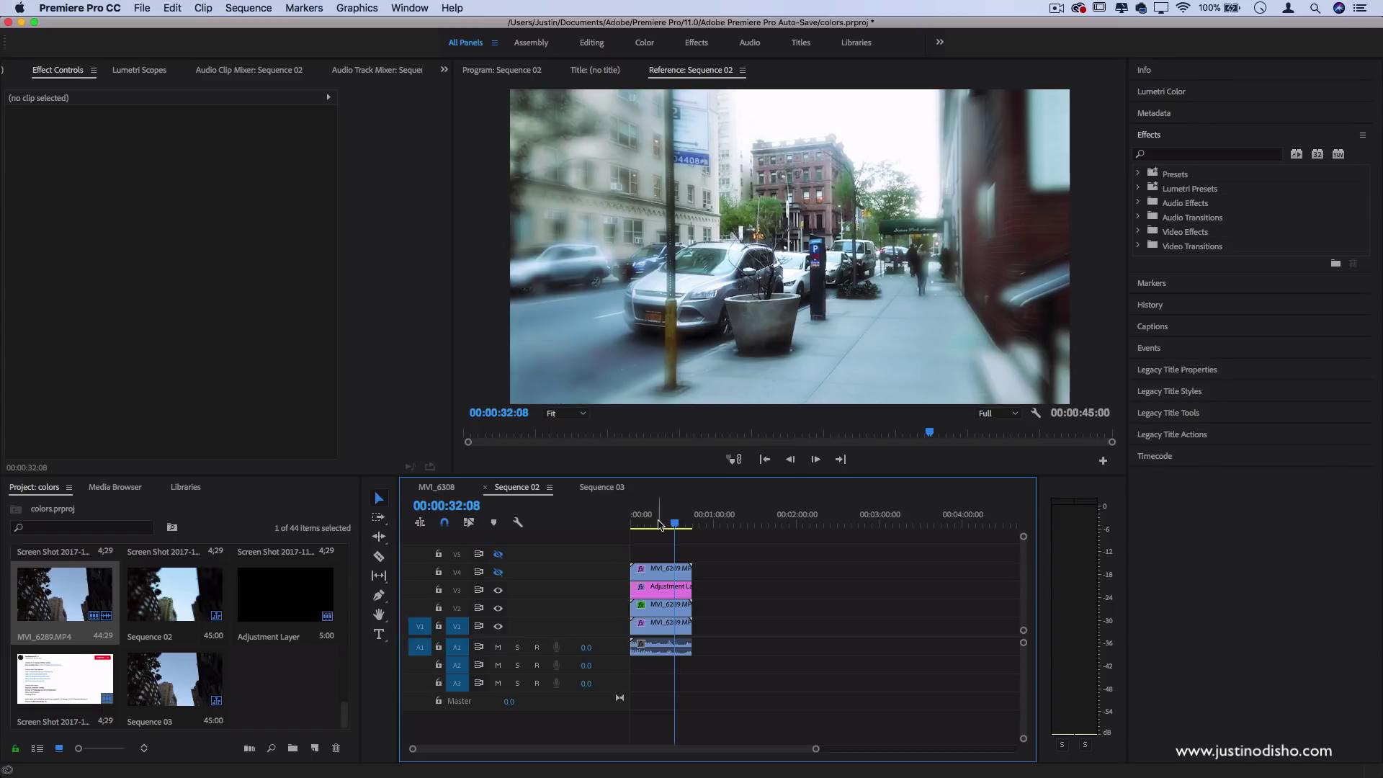
pyautogui.moveTo(661, 525); pyautogui.dragTo(654, 526)
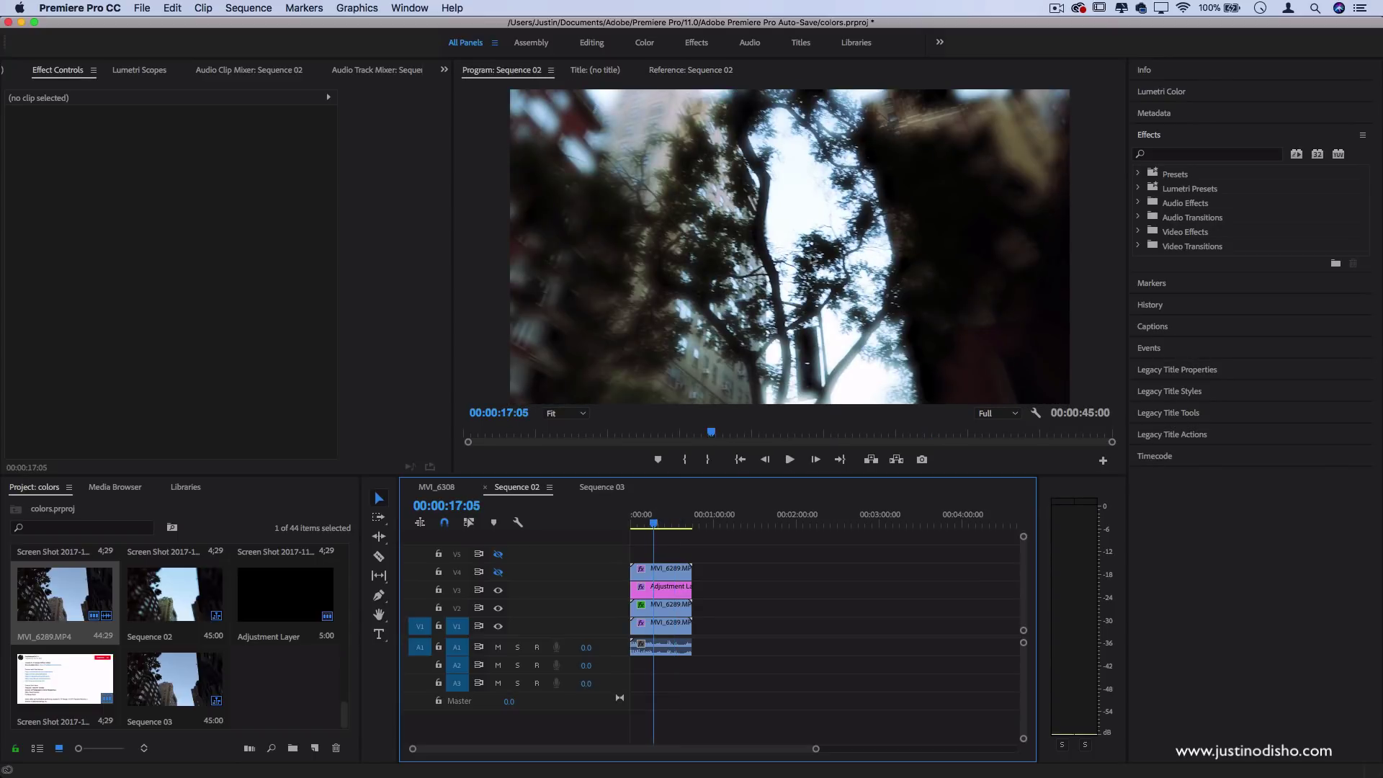
pyautogui.click(499, 573)
pyautogui.click(498, 572)
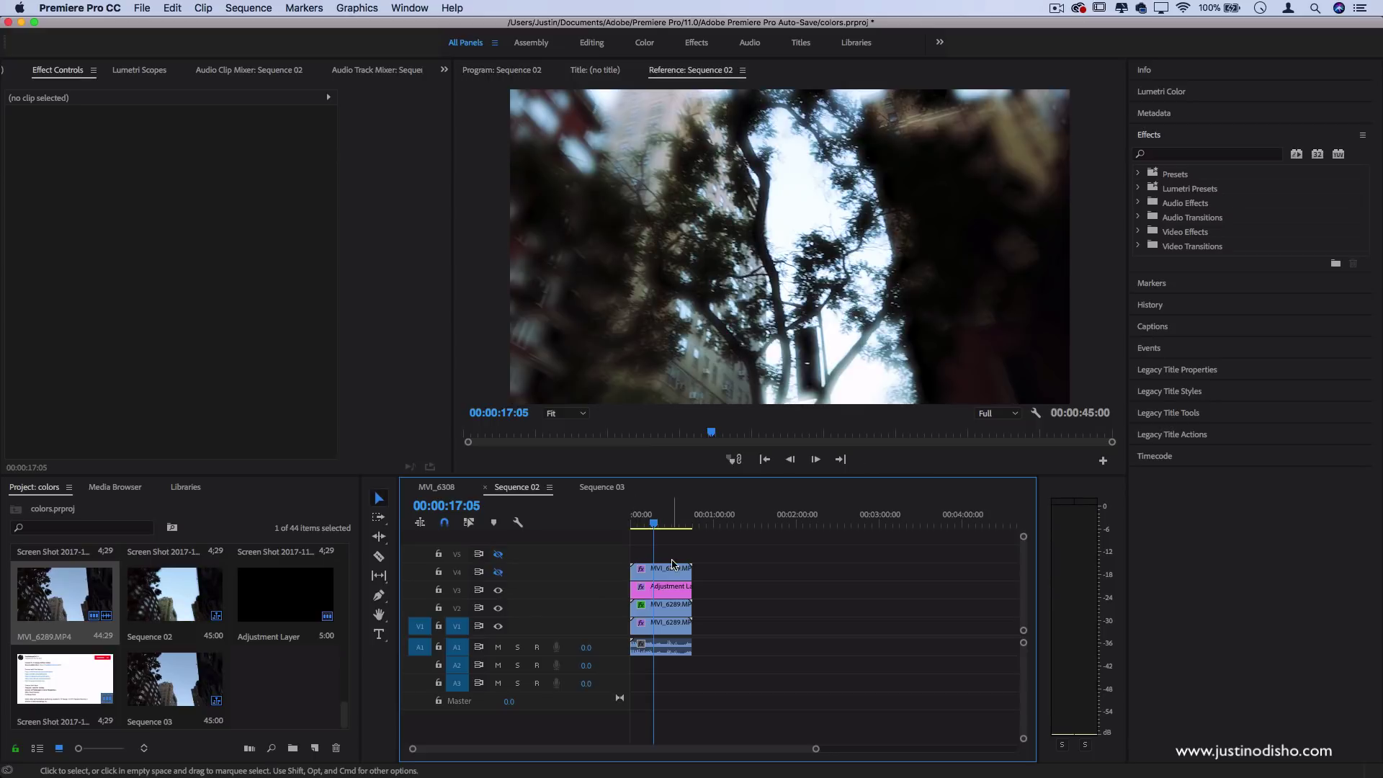
# Step: Examine the edge blur and teal and red colors in the early reference stills of MVI_6308, from about 00:00:11:17 onward
pyautogui.click(436, 488)
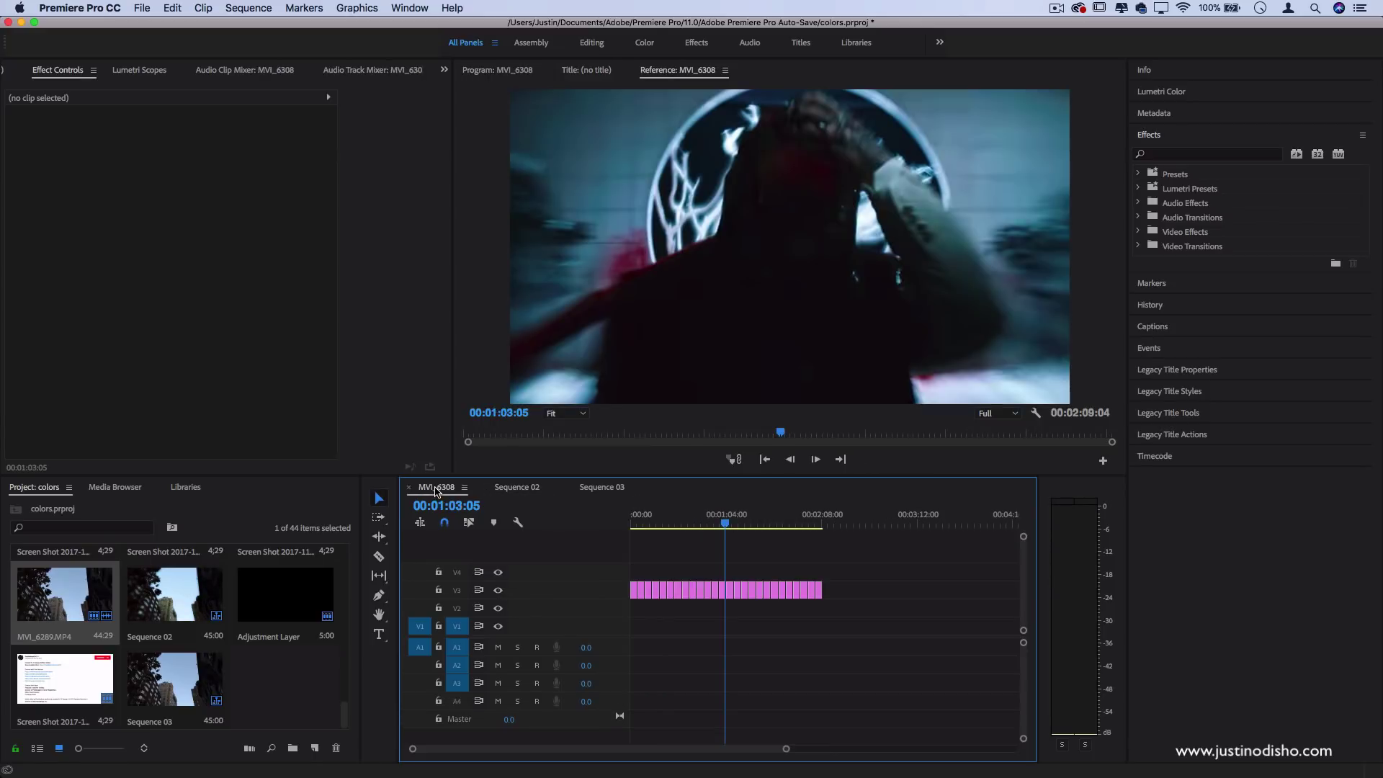
pyautogui.click(647, 526)
pyautogui.moveTo(647, 528); pyautogui.dragTo(650, 528)
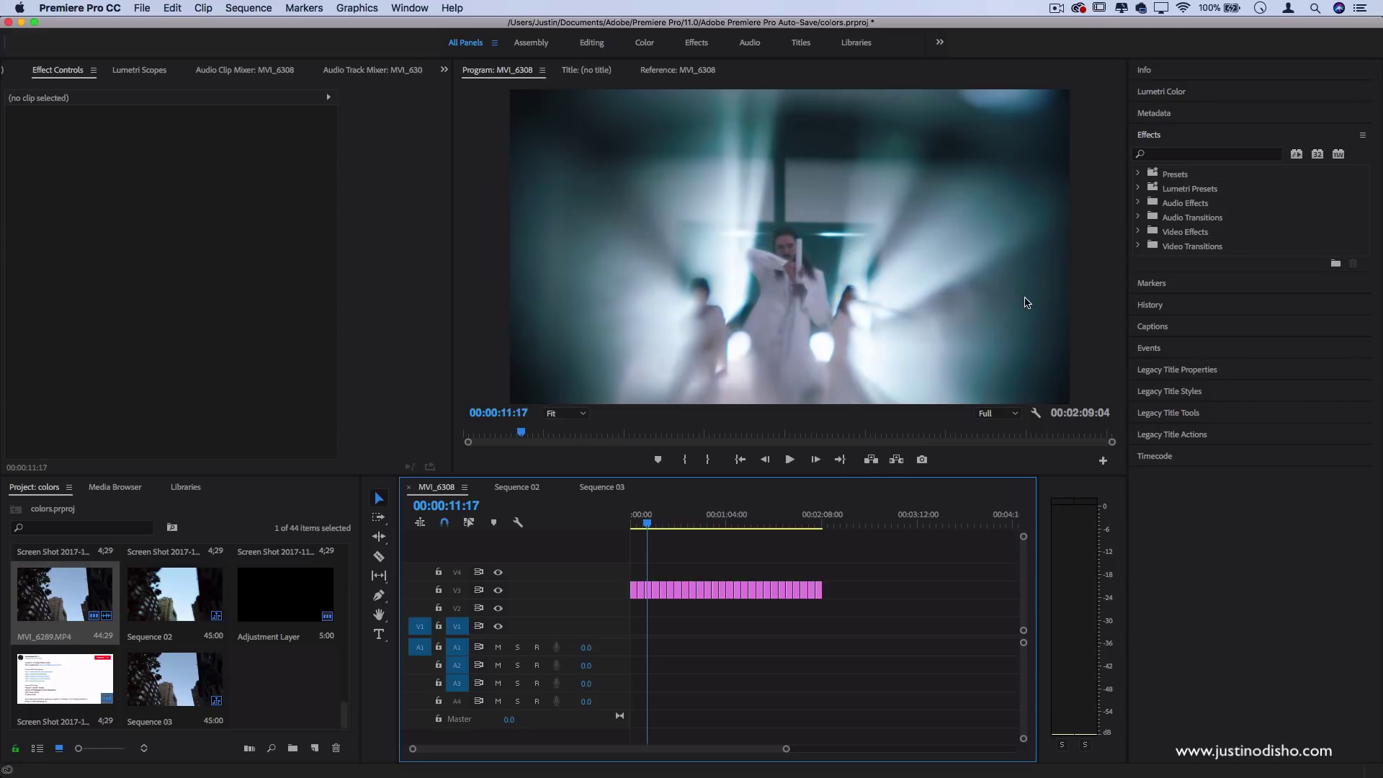
pyautogui.moveTo(650, 528); pyautogui.dragTo(658, 527)
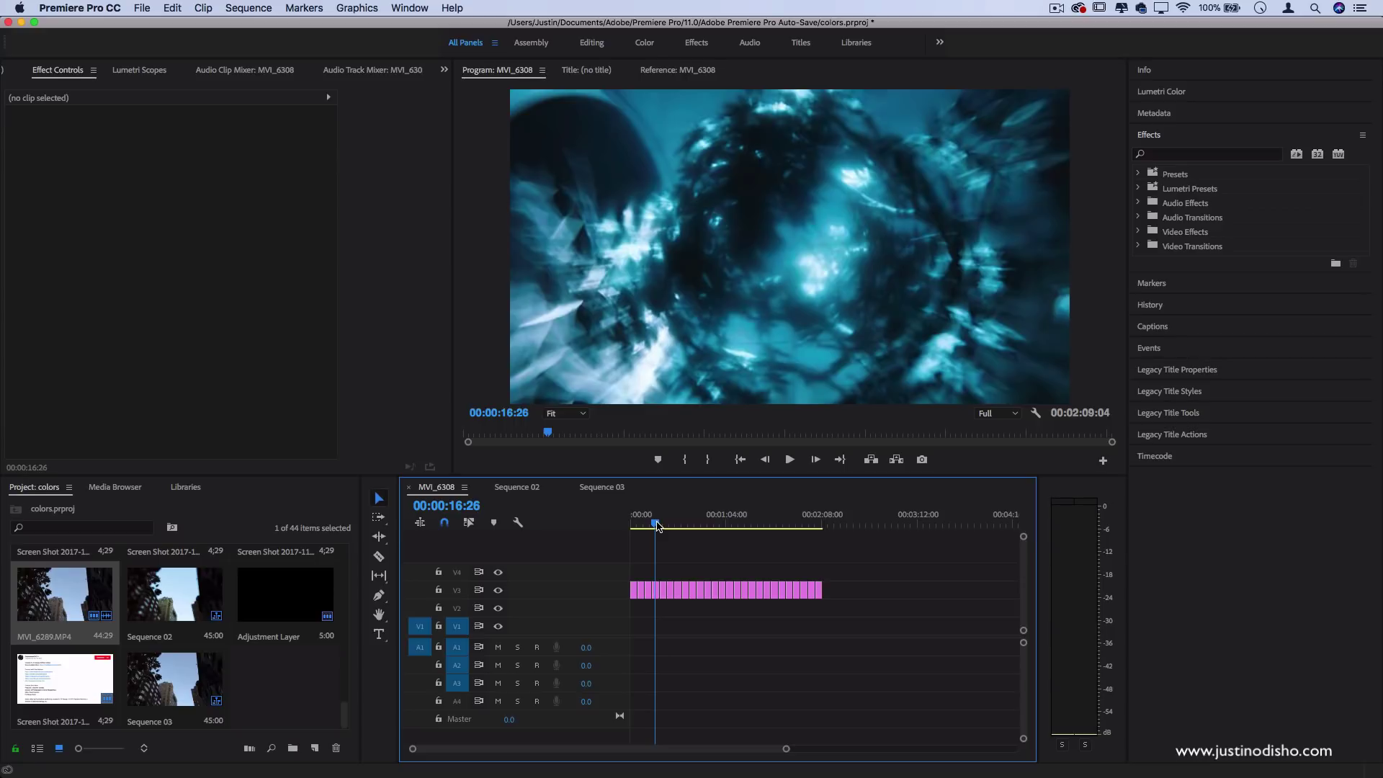
pyautogui.moveTo(661, 528); pyautogui.dragTo(674, 524)
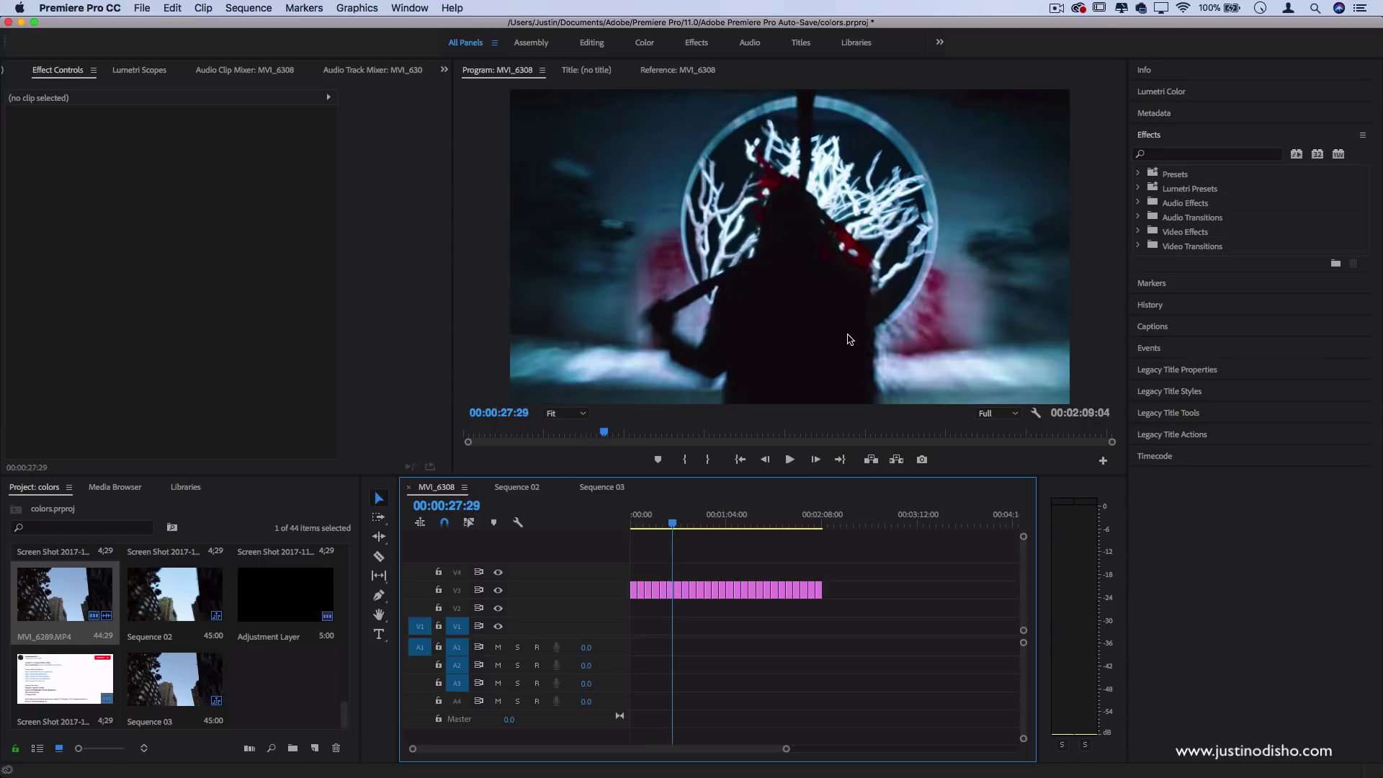
pyautogui.moveTo(667, 525); pyautogui.dragTo(673, 524)
pyautogui.click(677, 526)
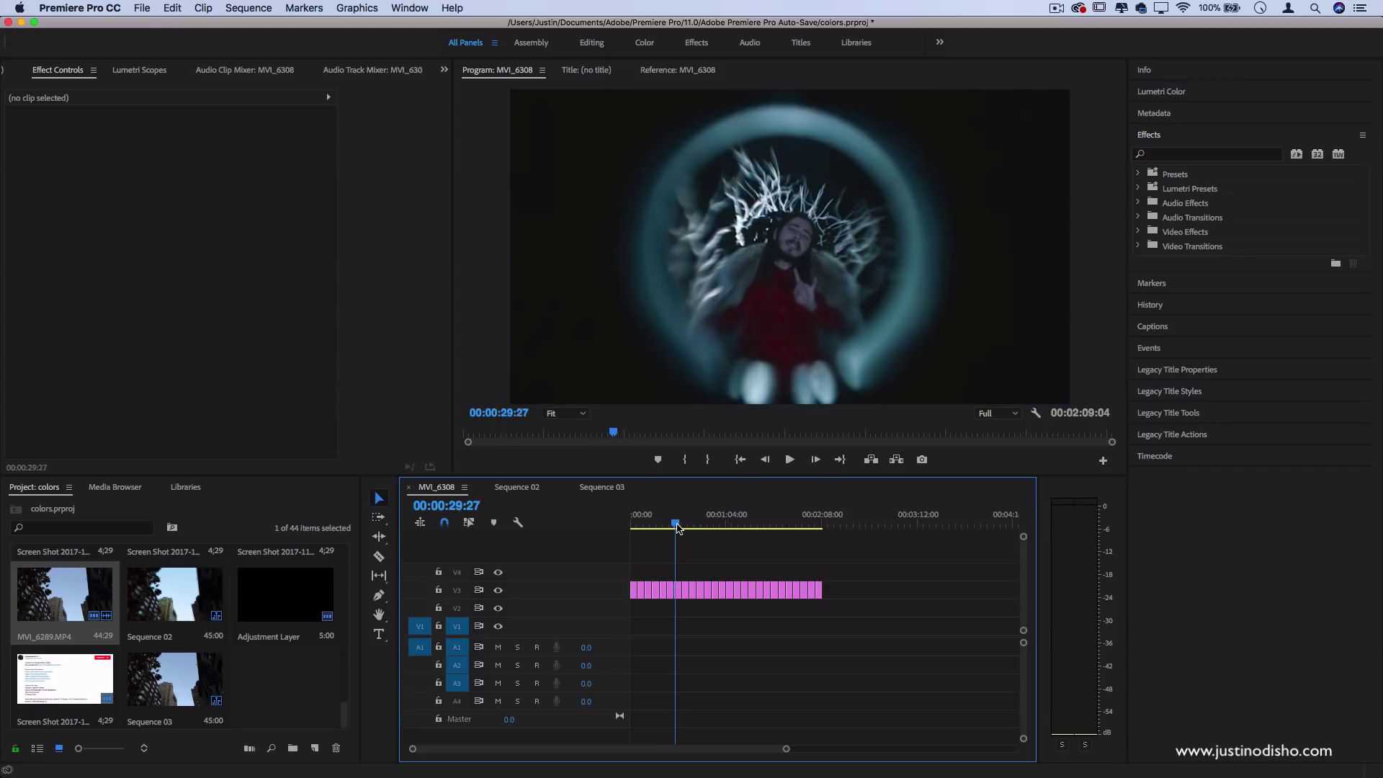
pyautogui.click(685, 526)
pyautogui.press('=')
pyautogui.press('=')
pyautogui.press('=')
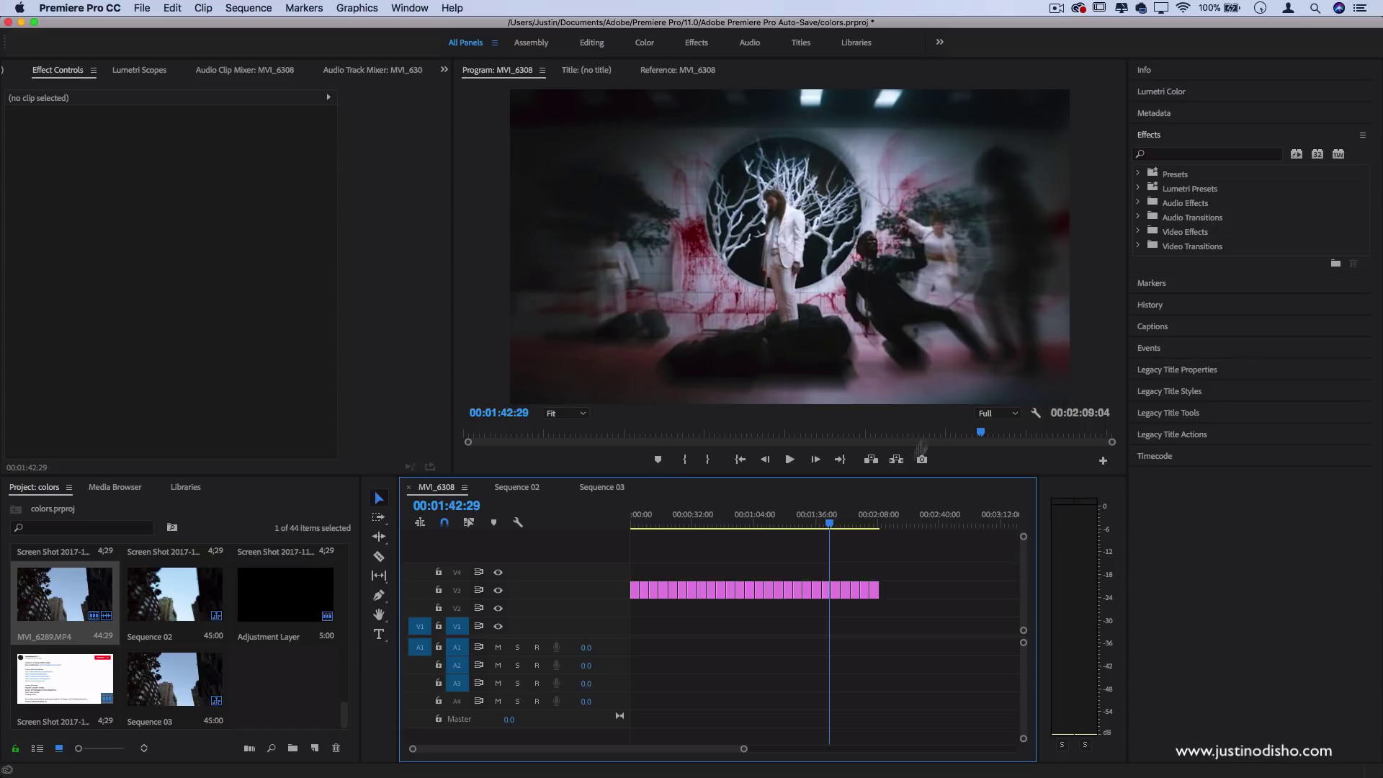
# Step: Examine the blurred edges in the late MVI_6308 stills between about 00:01:47 and 00:02:05, and return to Sequence 02
pyautogui.click(839, 524)
pyautogui.click(838, 524)
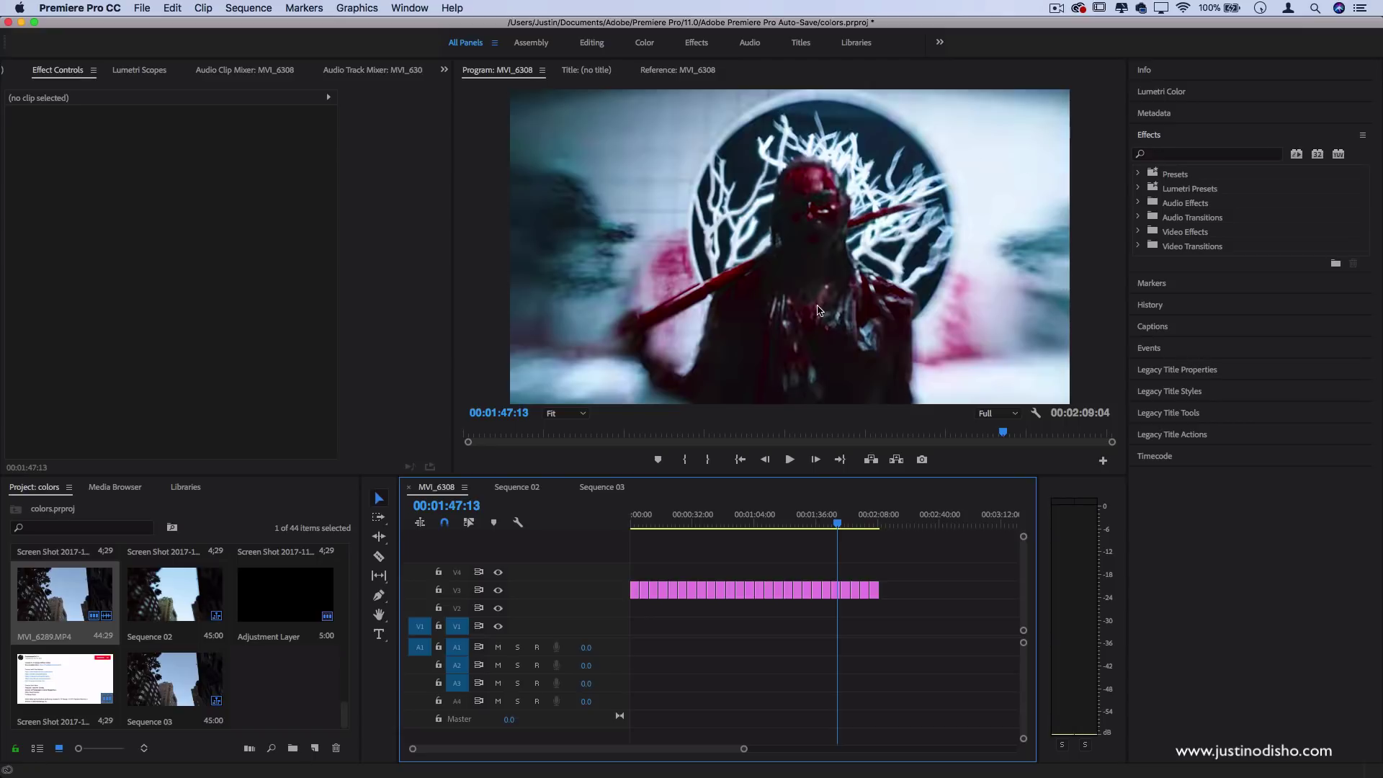
pyautogui.click(866, 524)
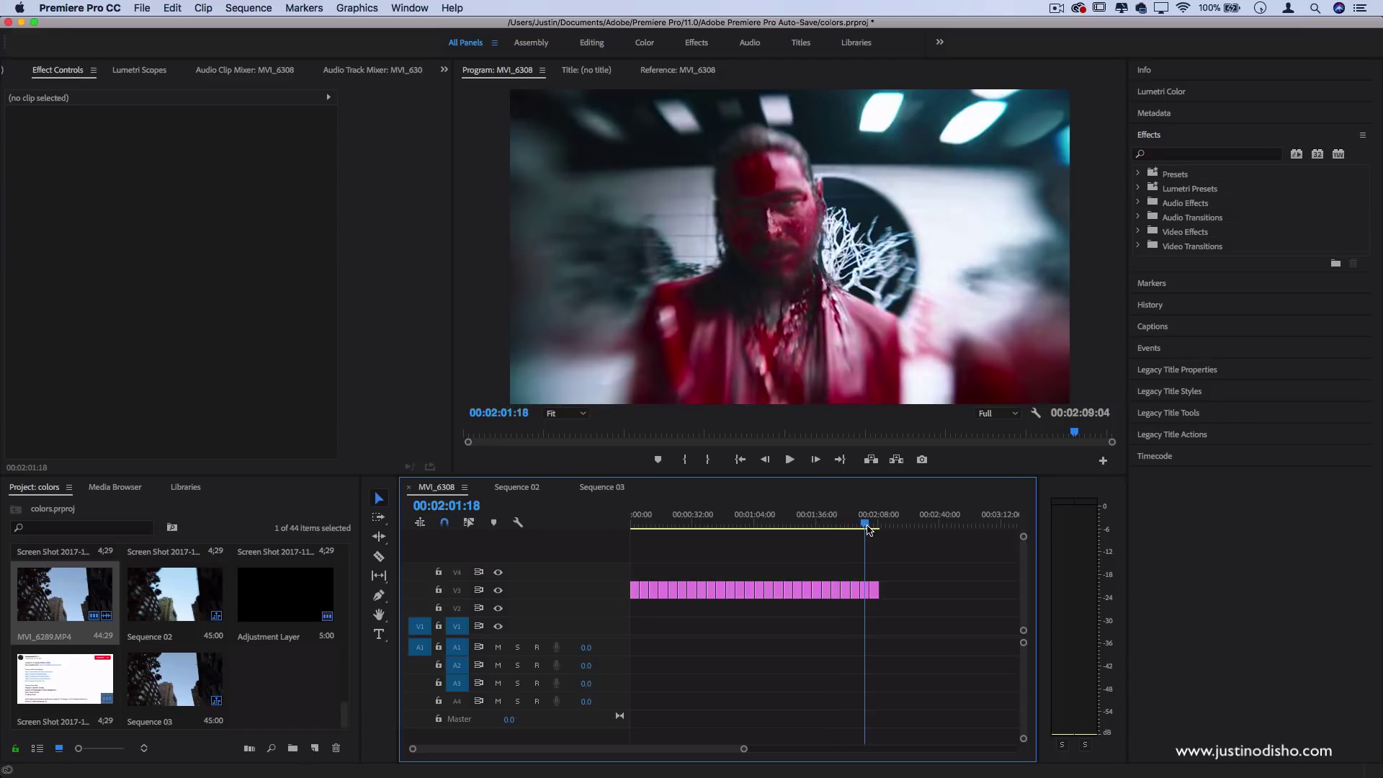
pyautogui.click(845, 524)
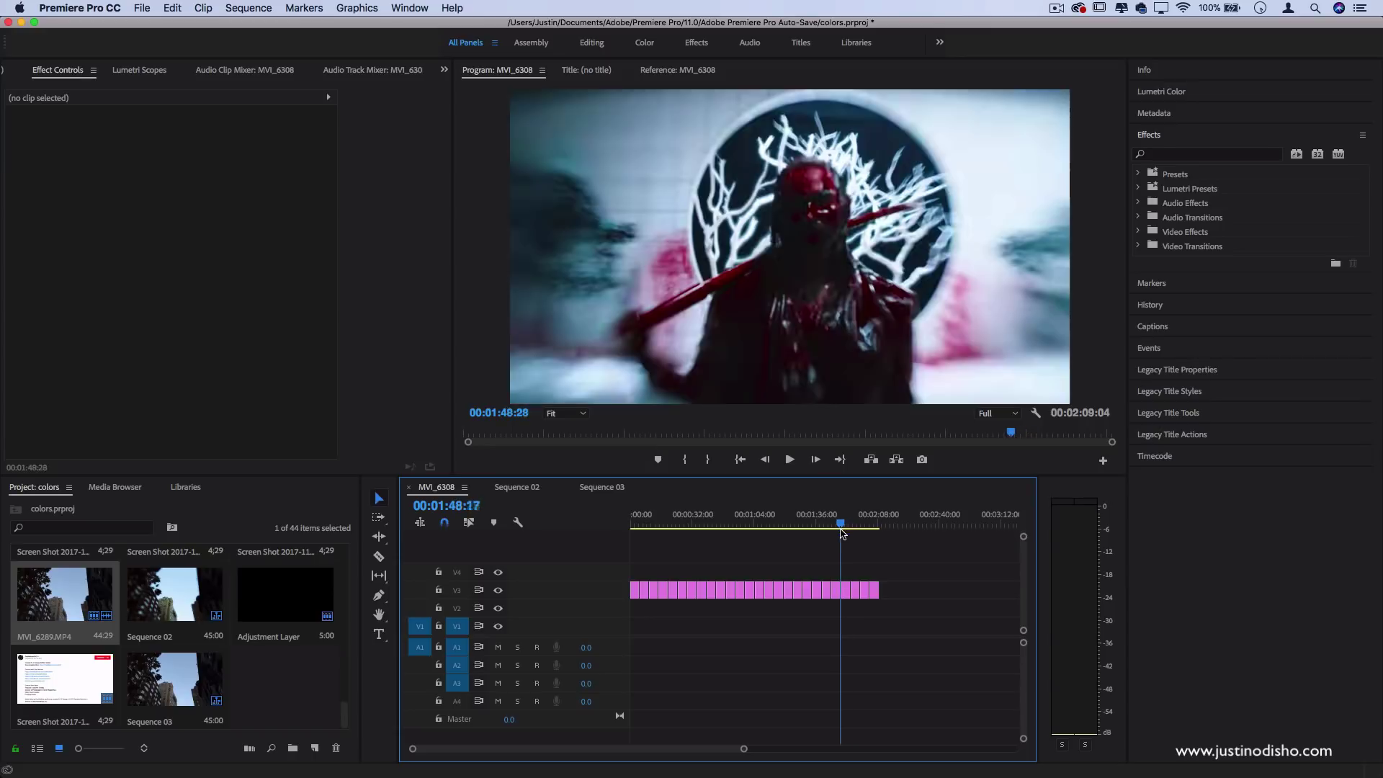
pyautogui.moveTo(845, 524)
pyautogui.mouseDown()
pyautogui.moveTo(642, 524)
pyautogui.moveTo(855, 525)
pyautogui.mouseUp()
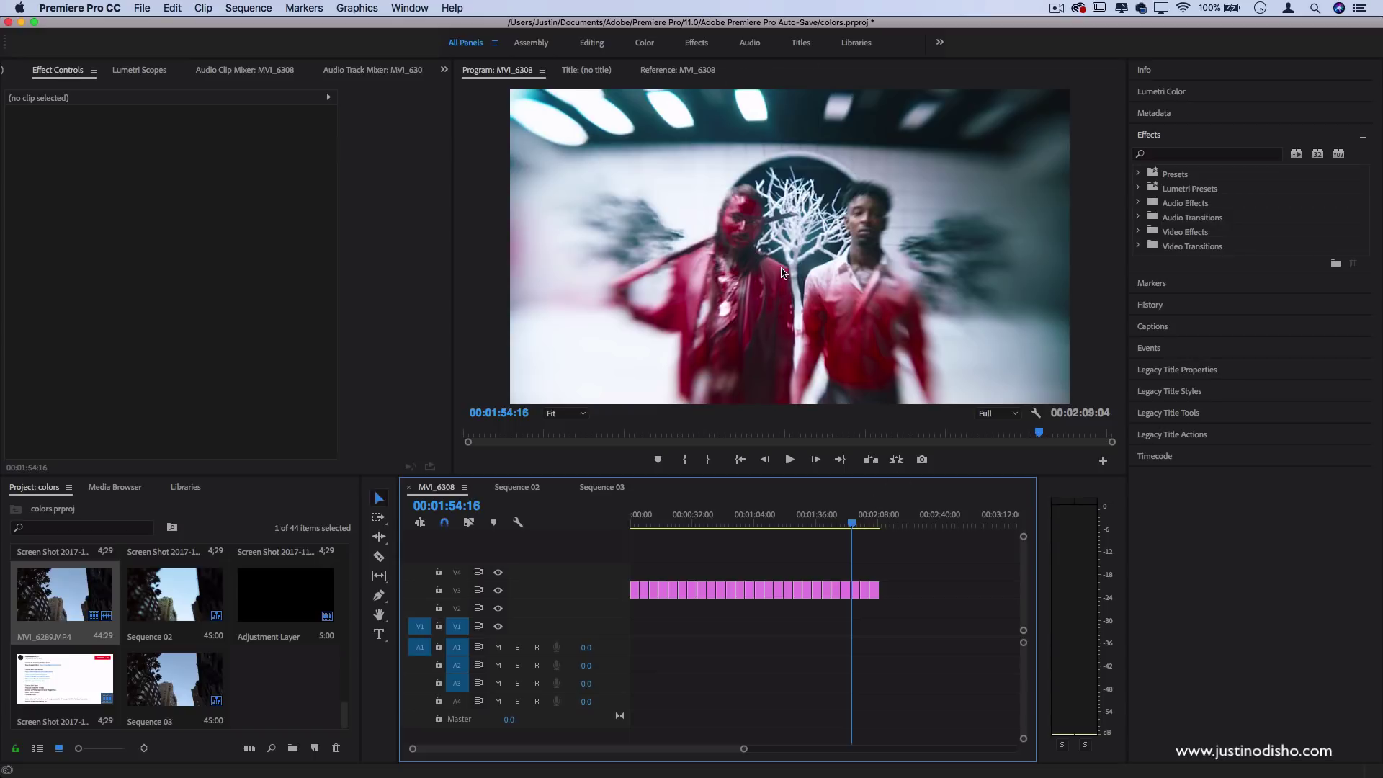
pyautogui.click(513, 490)
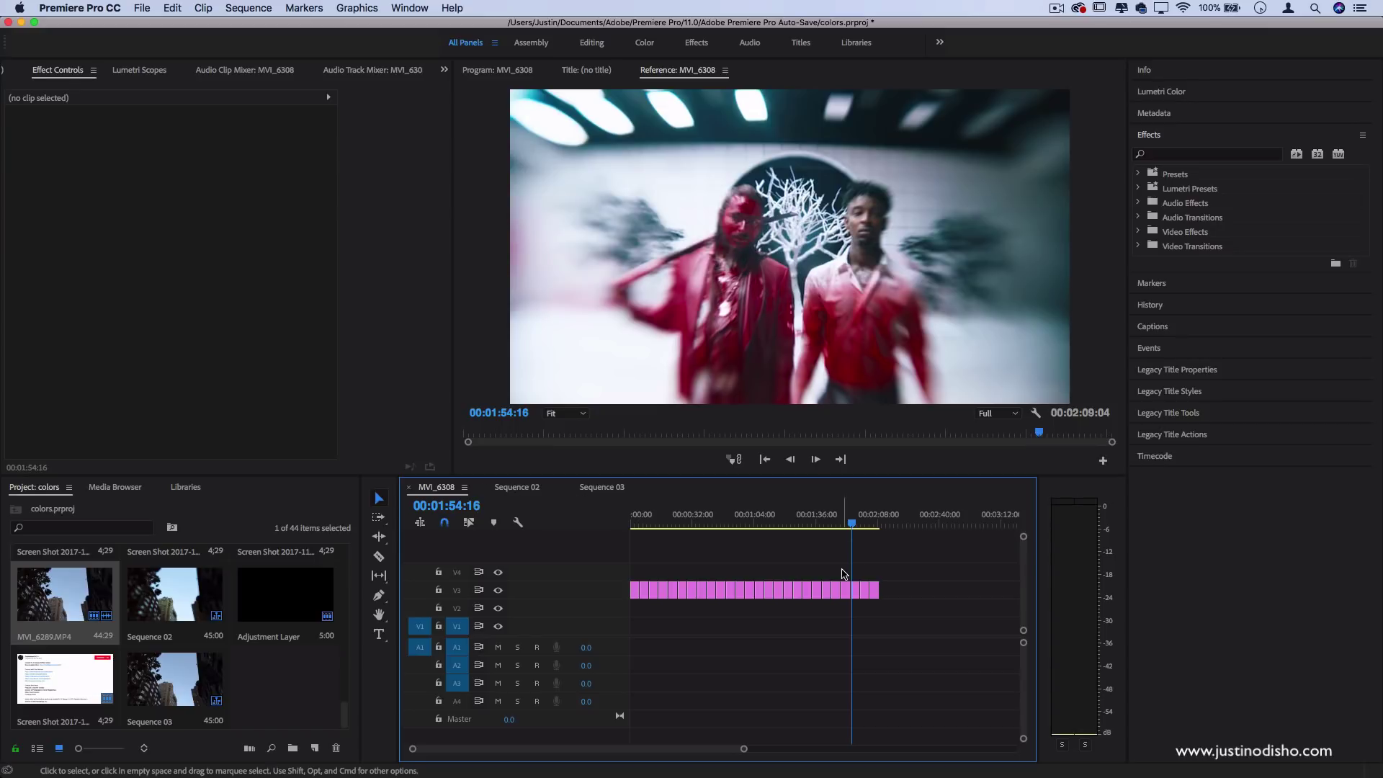
pyautogui.moveTo(853, 524); pyautogui.dragTo(871, 522)
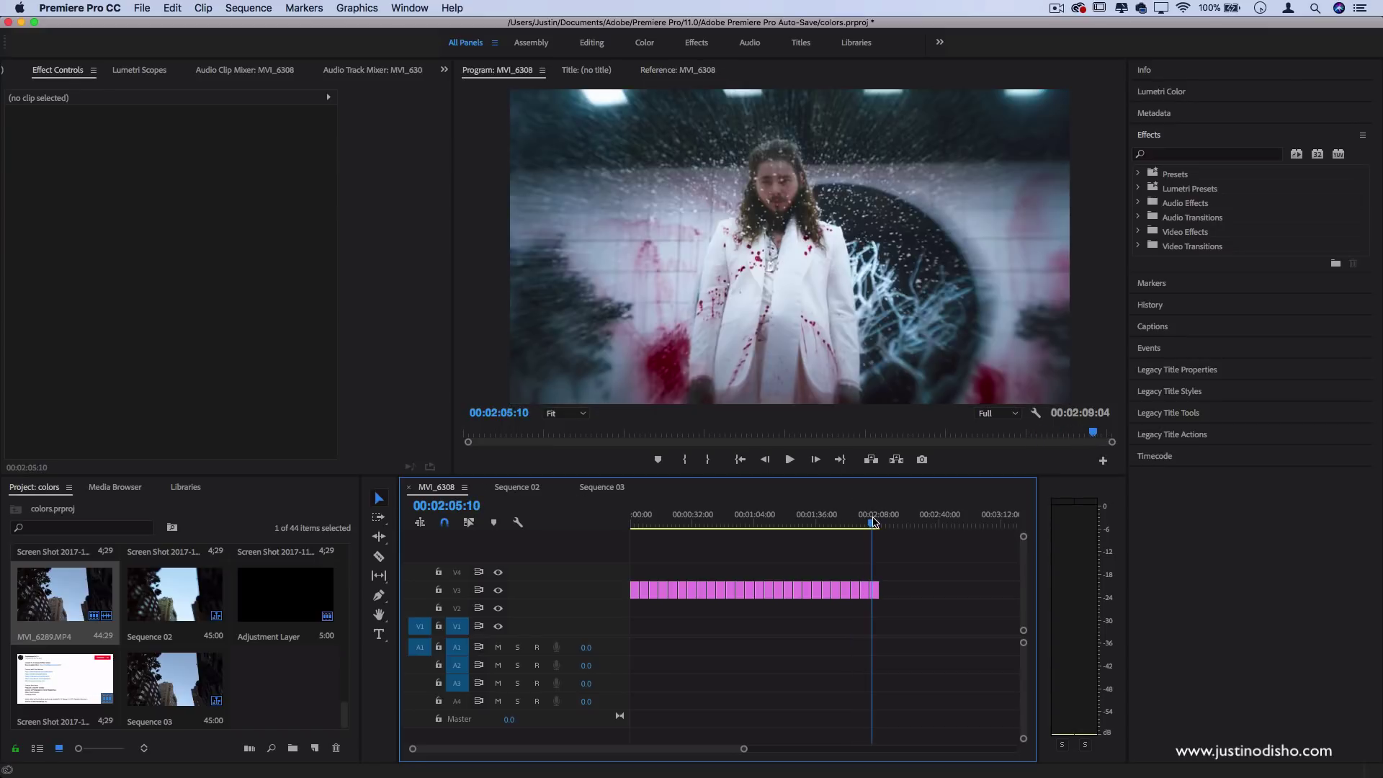
pyautogui.click(523, 490)
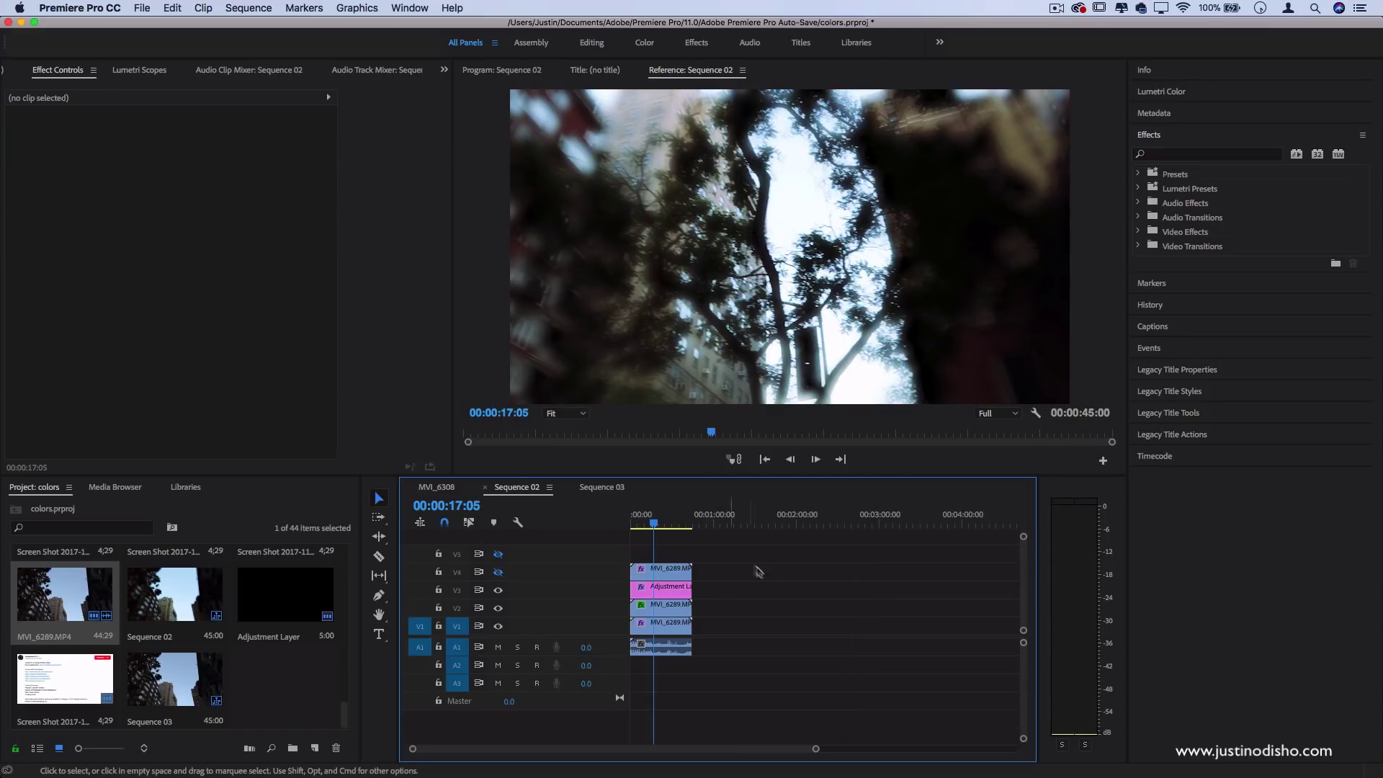
# Step: In Sequence 03, park the playhead on the church sign at 00:00:27:19 and duplicate the MVI_6289.MP4 video clip onto track V2
pyautogui.click(601, 489)
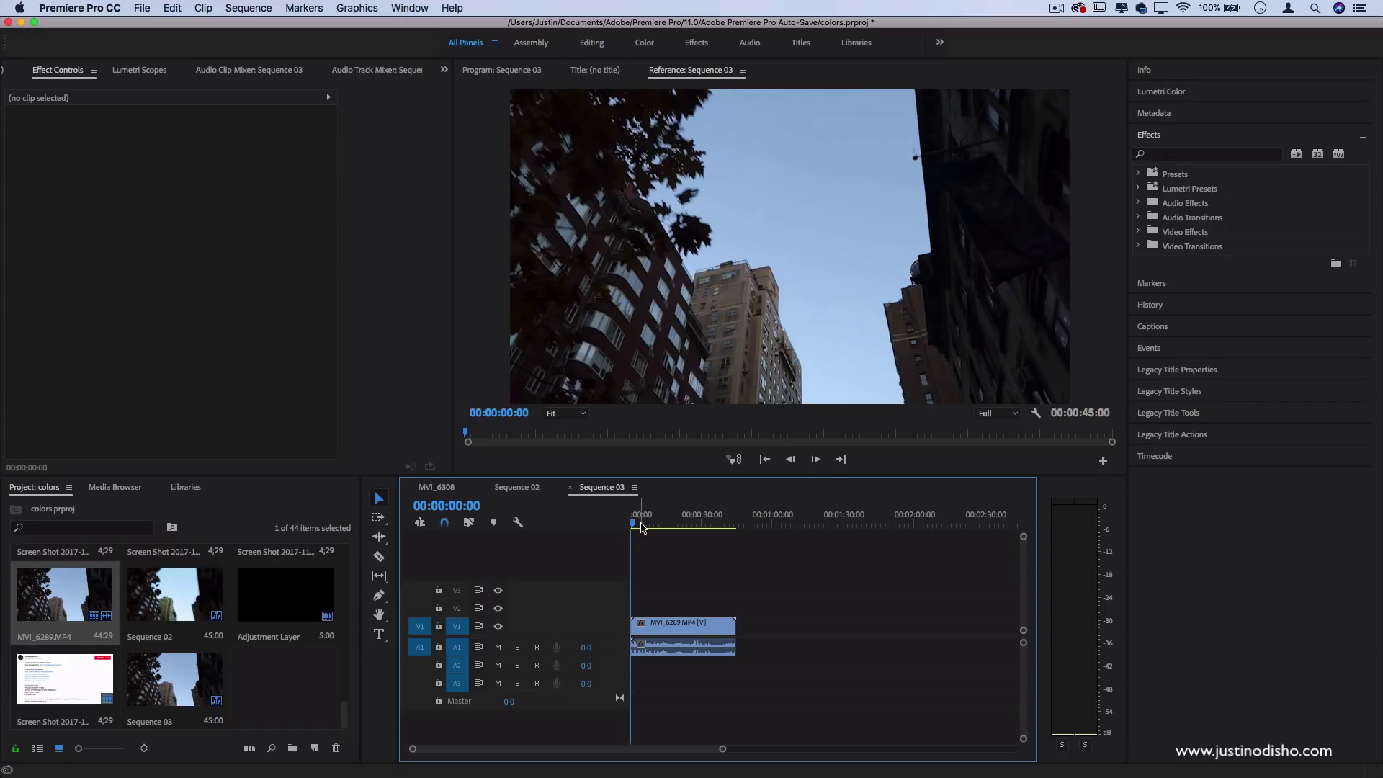
pyautogui.moveTo(646, 529); pyautogui.dragTo(699, 533)
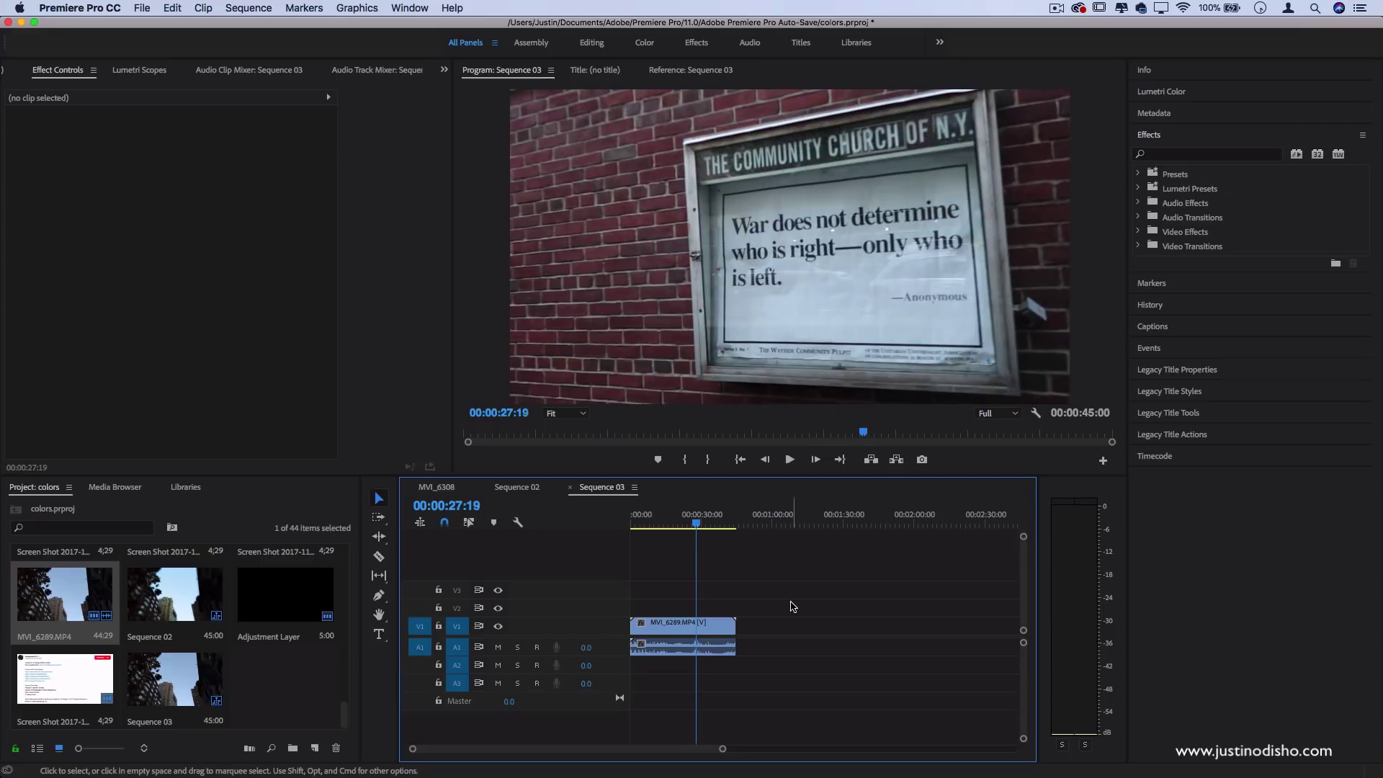
pyautogui.click(706, 632)
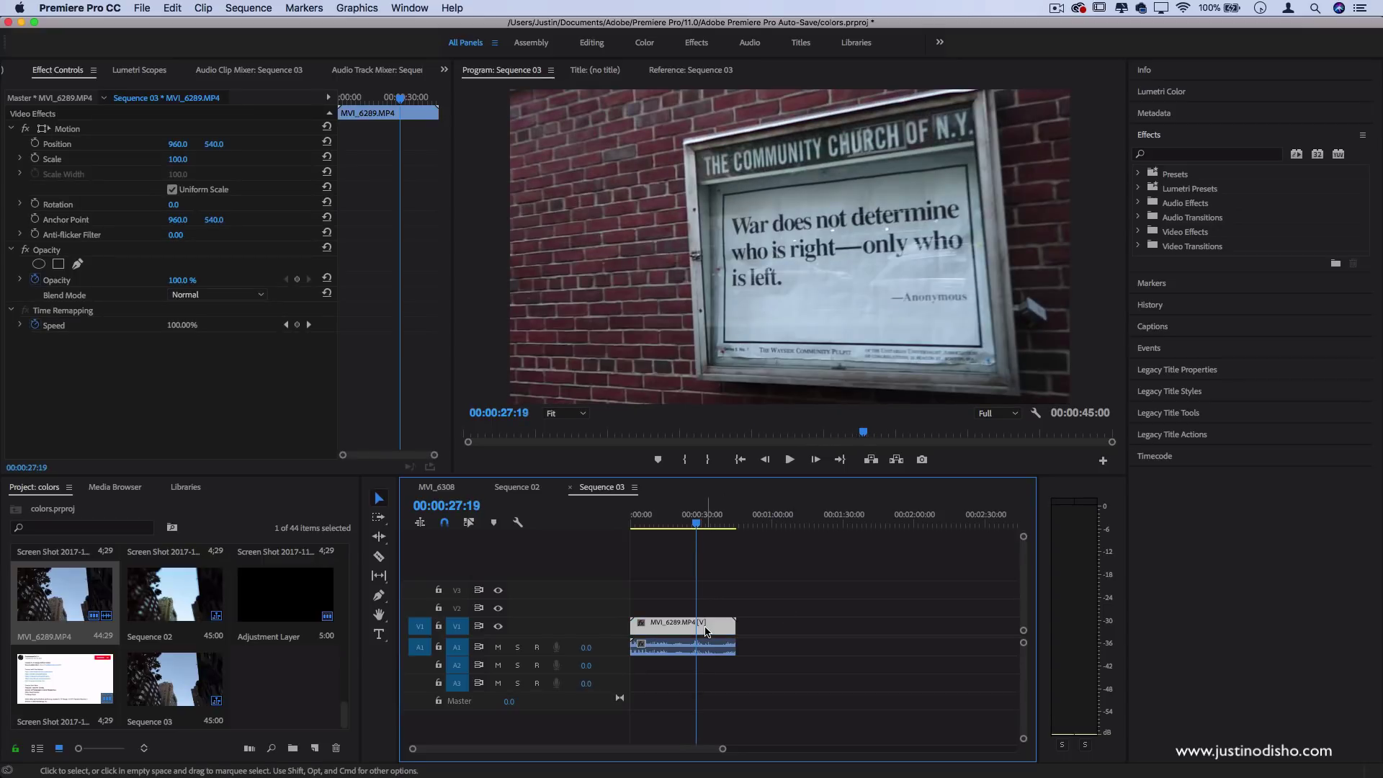
pyautogui.press('alt')
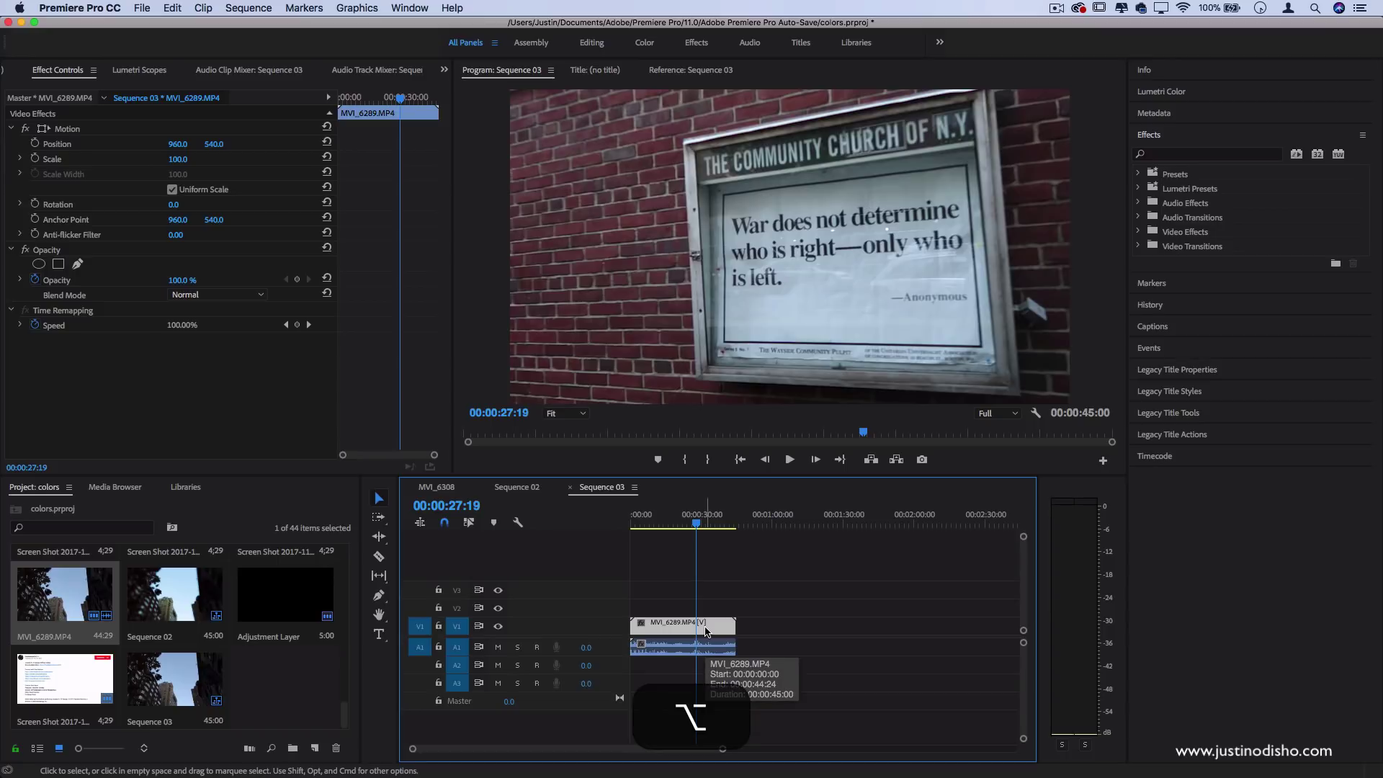
pyautogui.moveTo(706, 631); pyautogui.dragTo(709, 608)
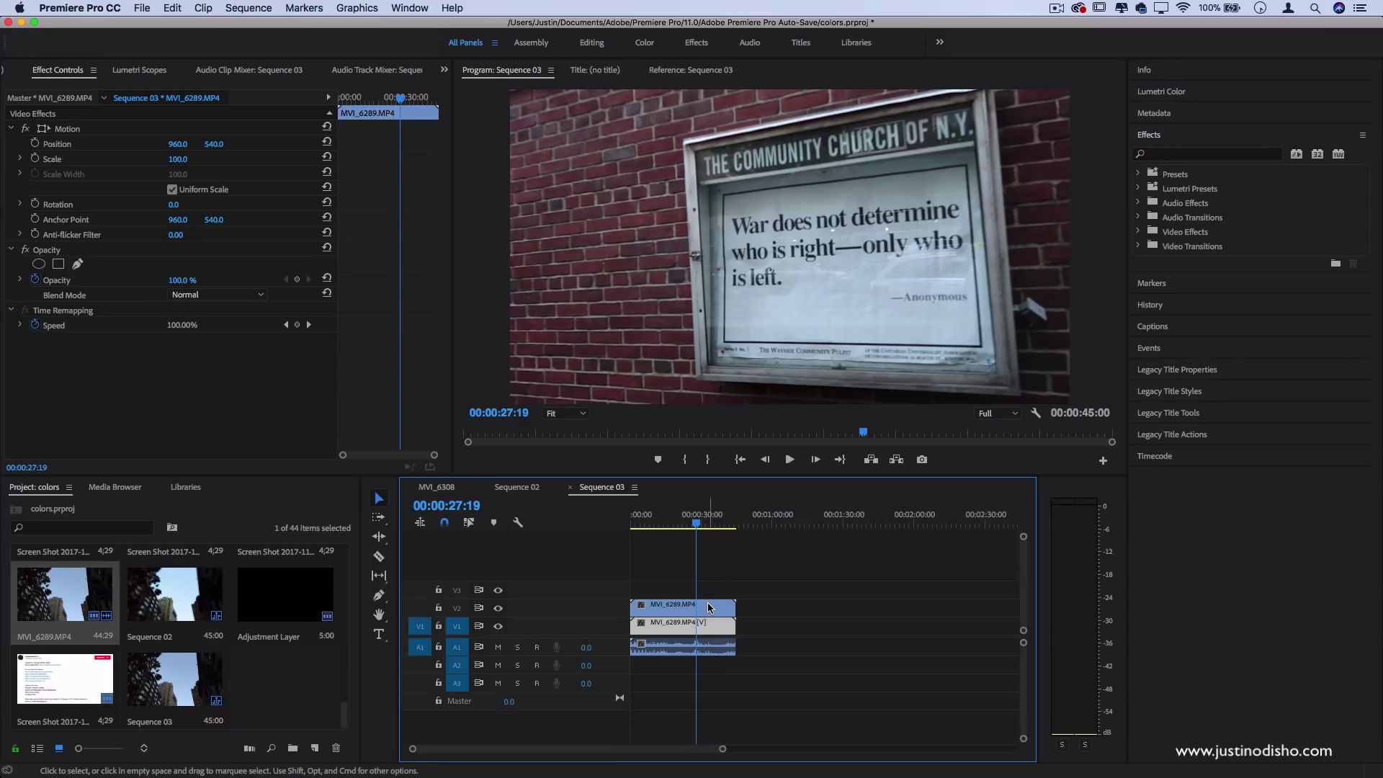
pyautogui.click(710, 622)
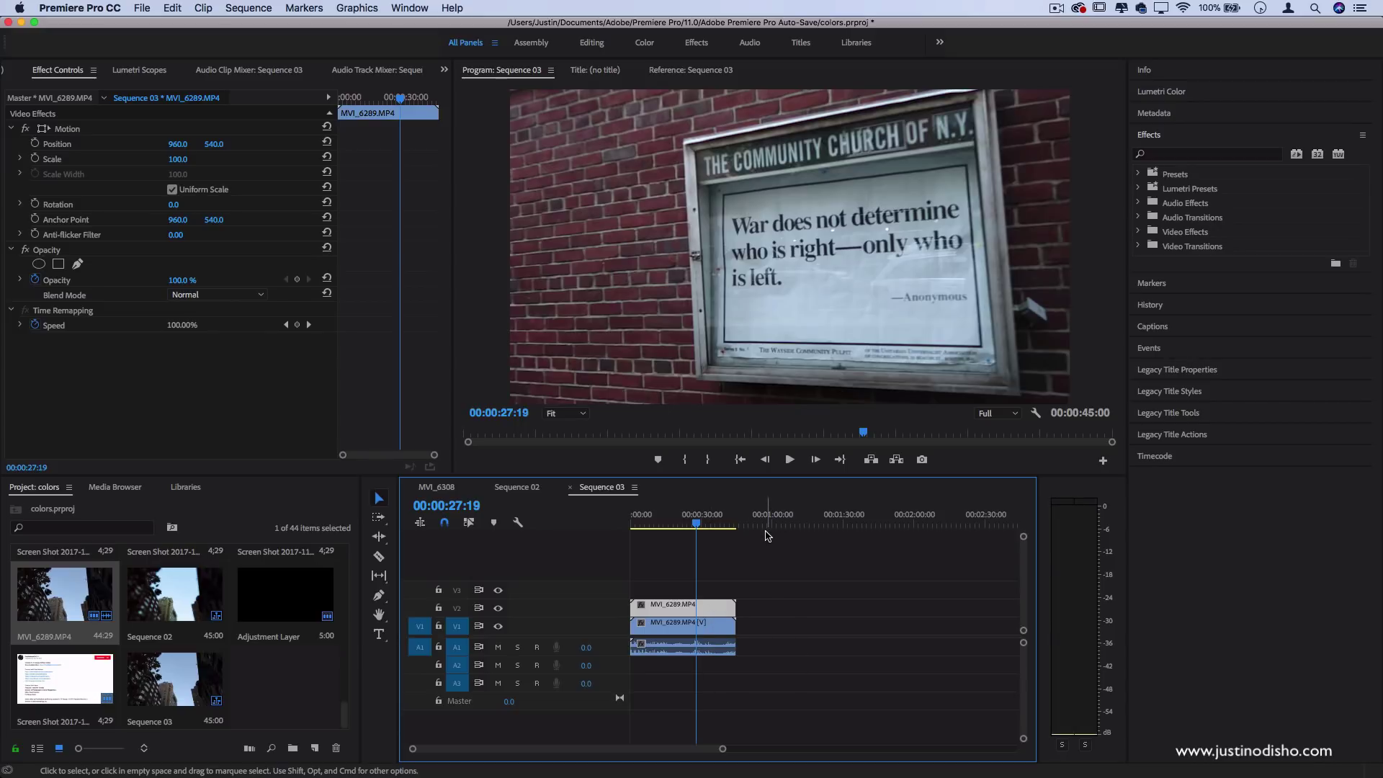
# Step: Find the Gaussian Blur video effect by searching for "gaussian" and apply it to the duplicate clip on V2
pyautogui.click(1168, 154)
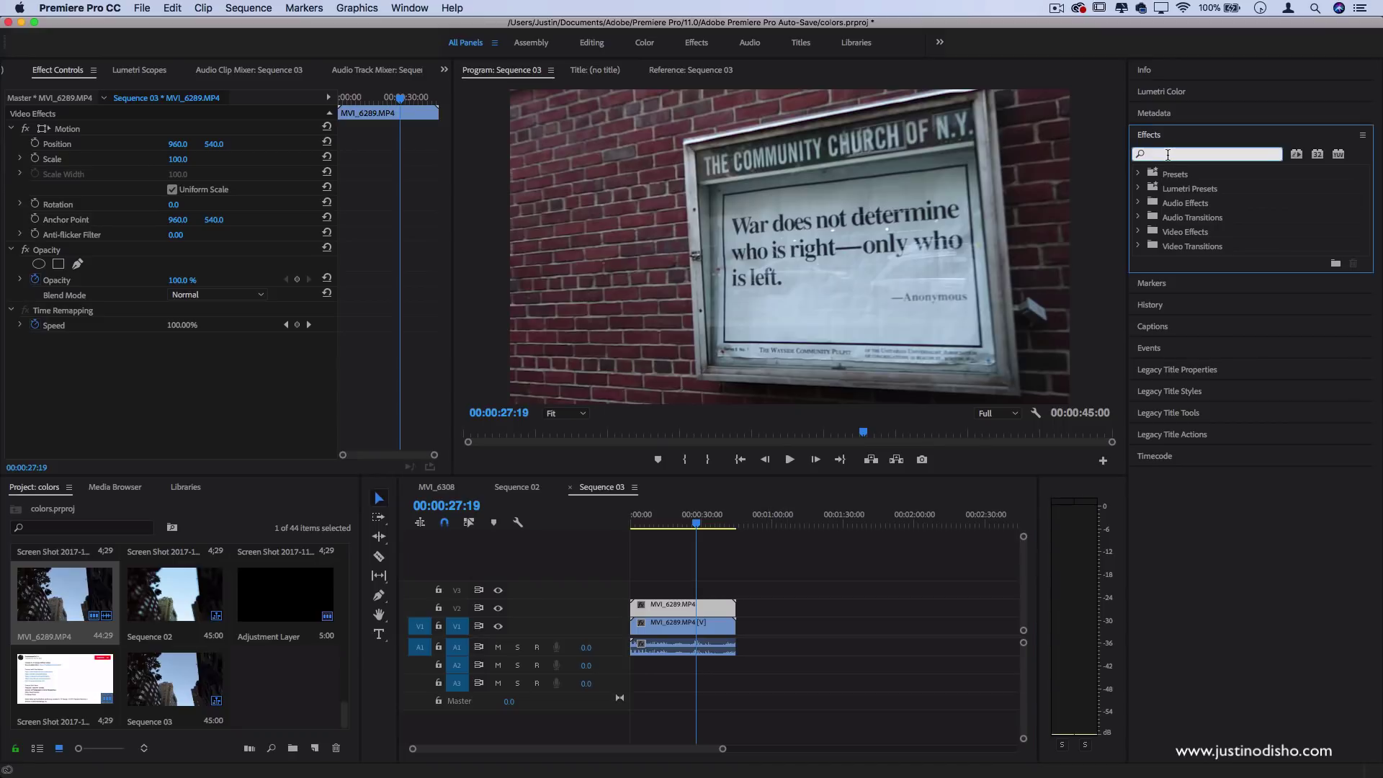
pyautogui.write('gaussian')
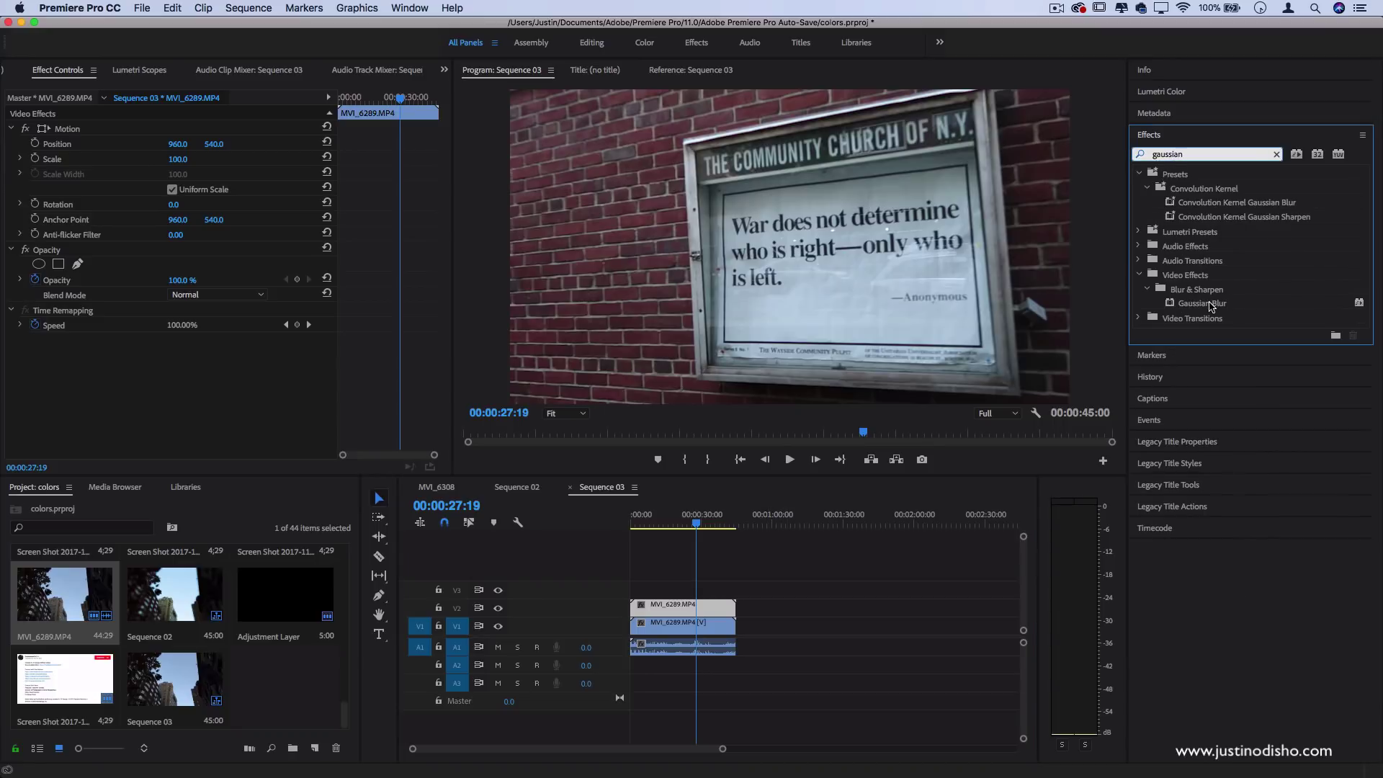
pyautogui.moveTo(1211, 306); pyautogui.dragTo(679, 608)
pyautogui.click(59, 72)
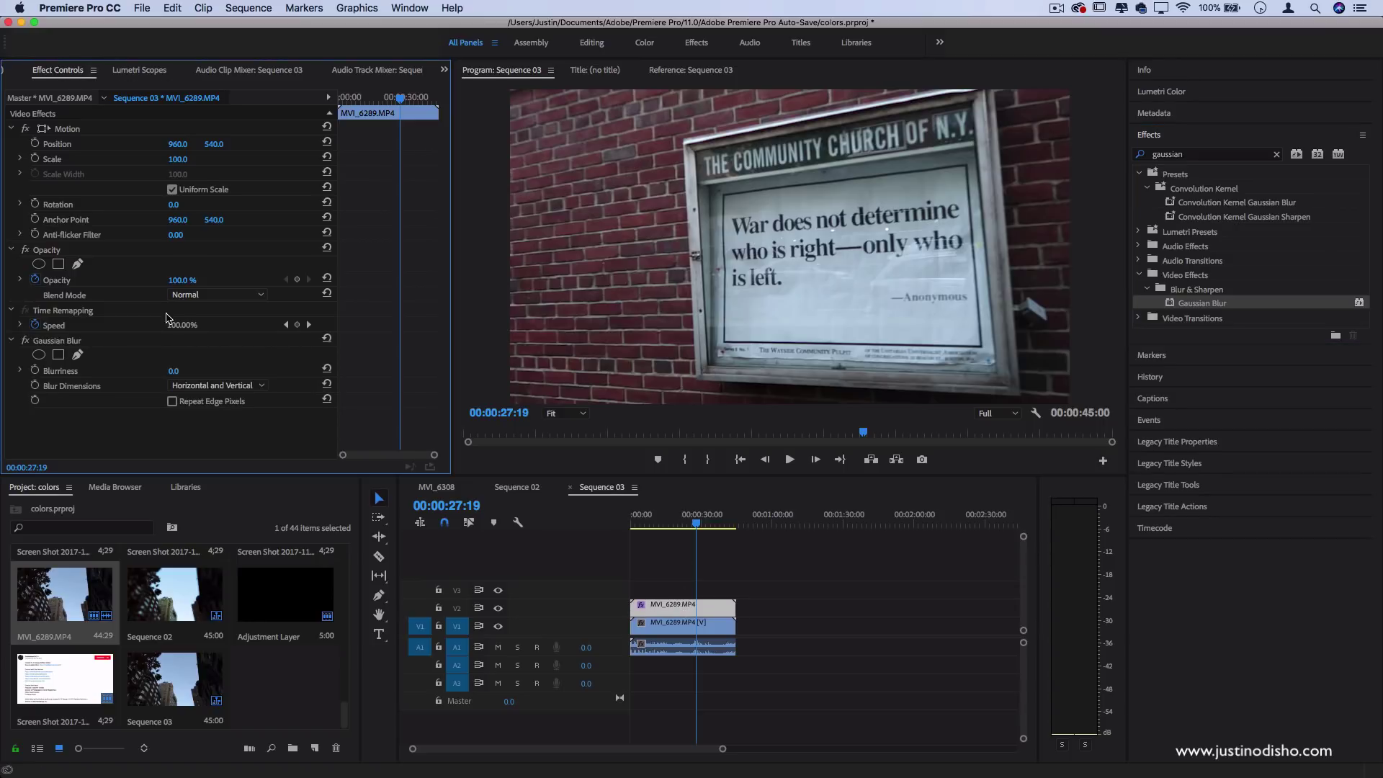
# Step: Set the Gaussian Blur's Blurriness to 81 and enable Repeat Edge Pixels
pyautogui.click(72, 345)
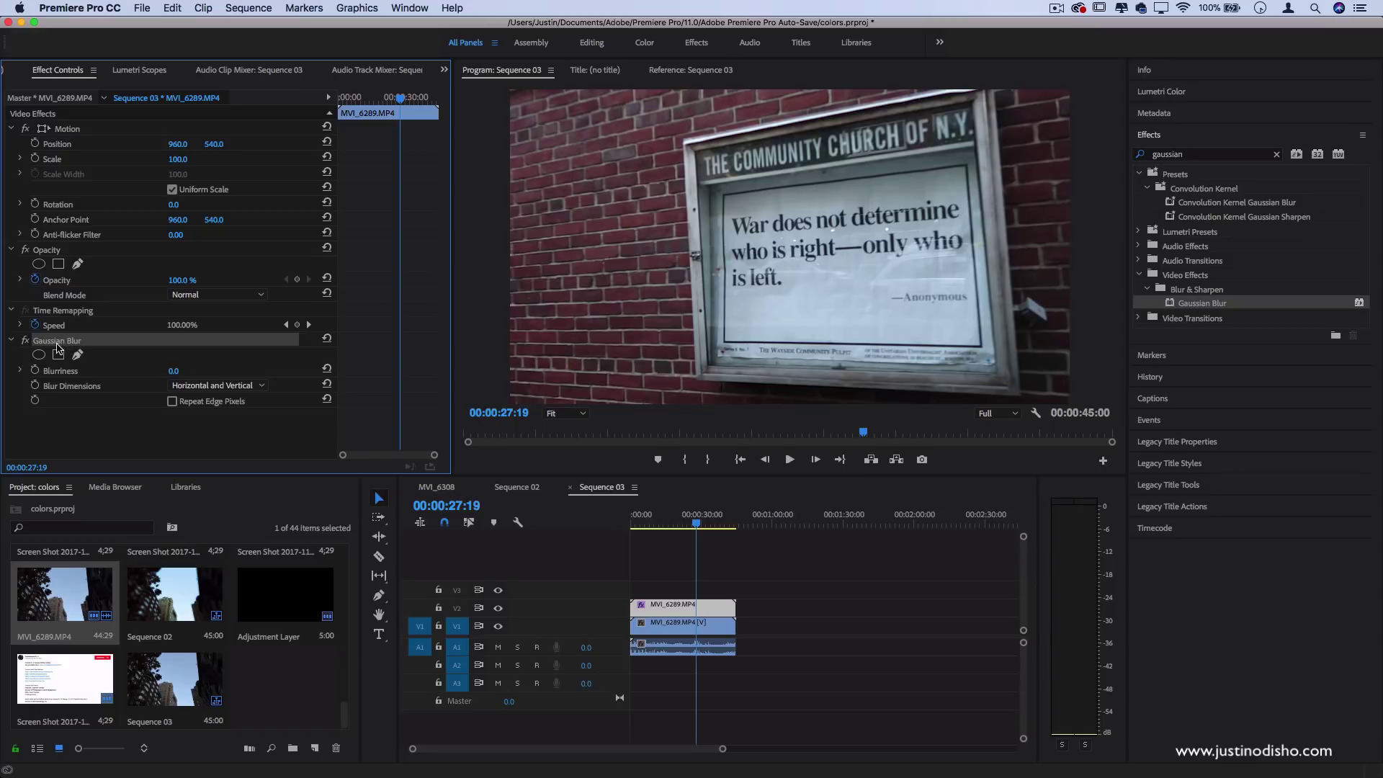
pyautogui.moveTo(170, 372); pyautogui.dragTo(226, 372)
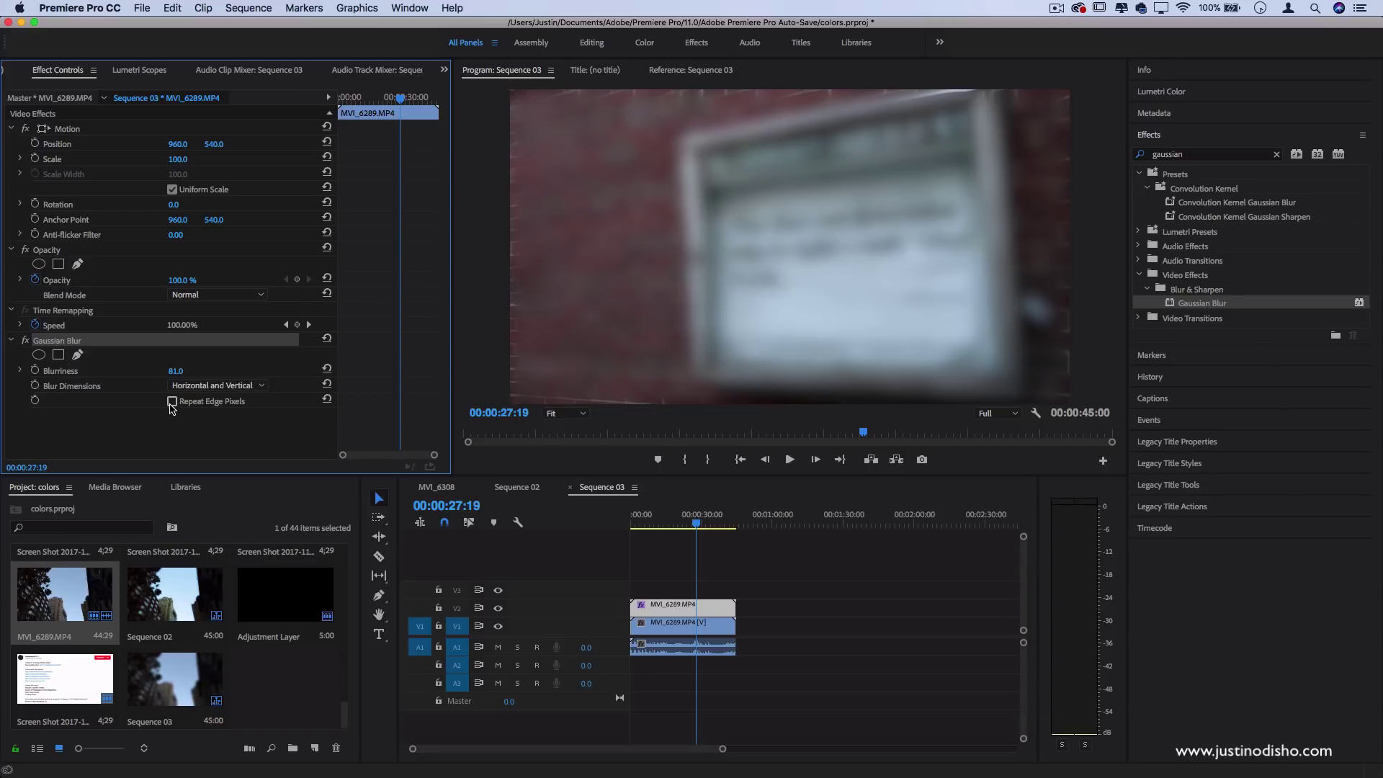
pyautogui.click(171, 402)
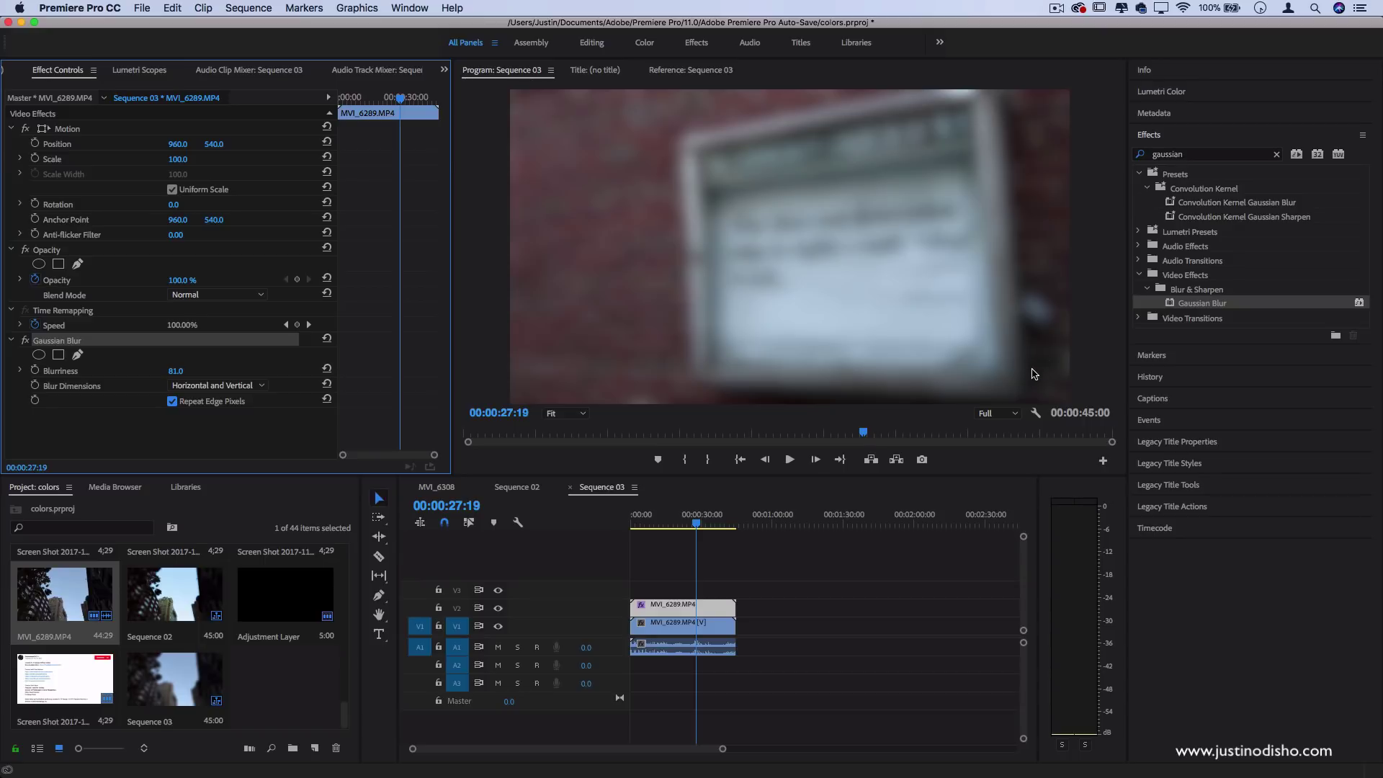
# Step: Add an elliptical opacity mask to the blurred V2 clip, and check the masked area by temporarily hiding track V1
pyautogui.click(40, 264)
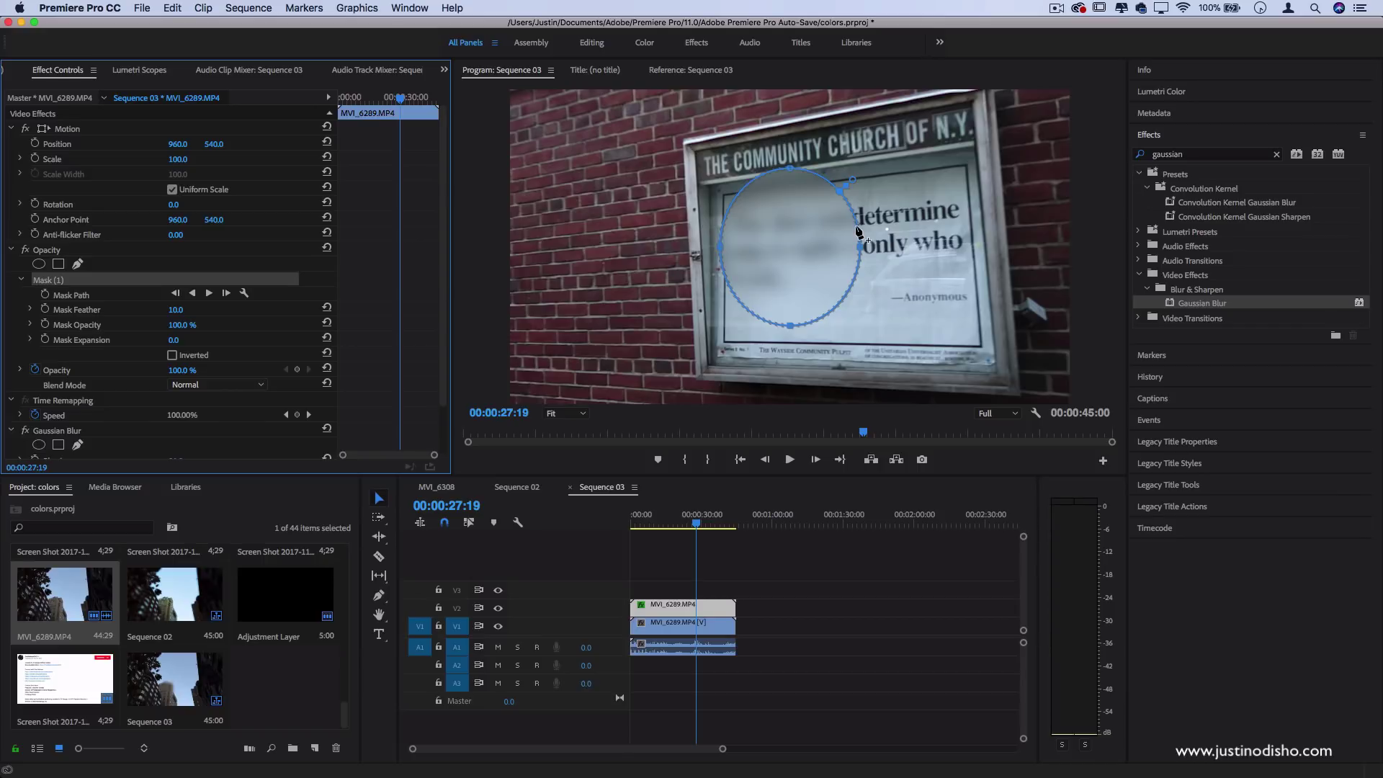
pyautogui.click(649, 626)
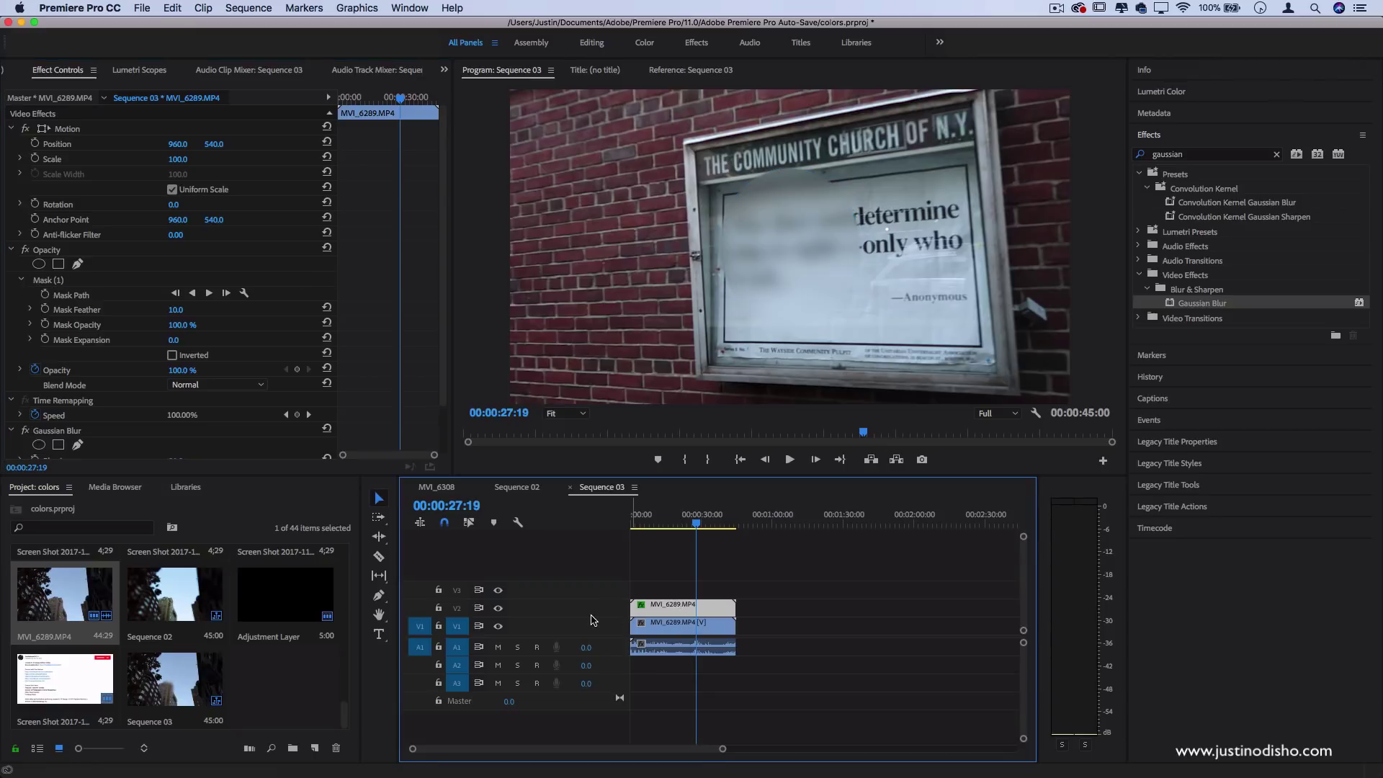
pyautogui.click(498, 626)
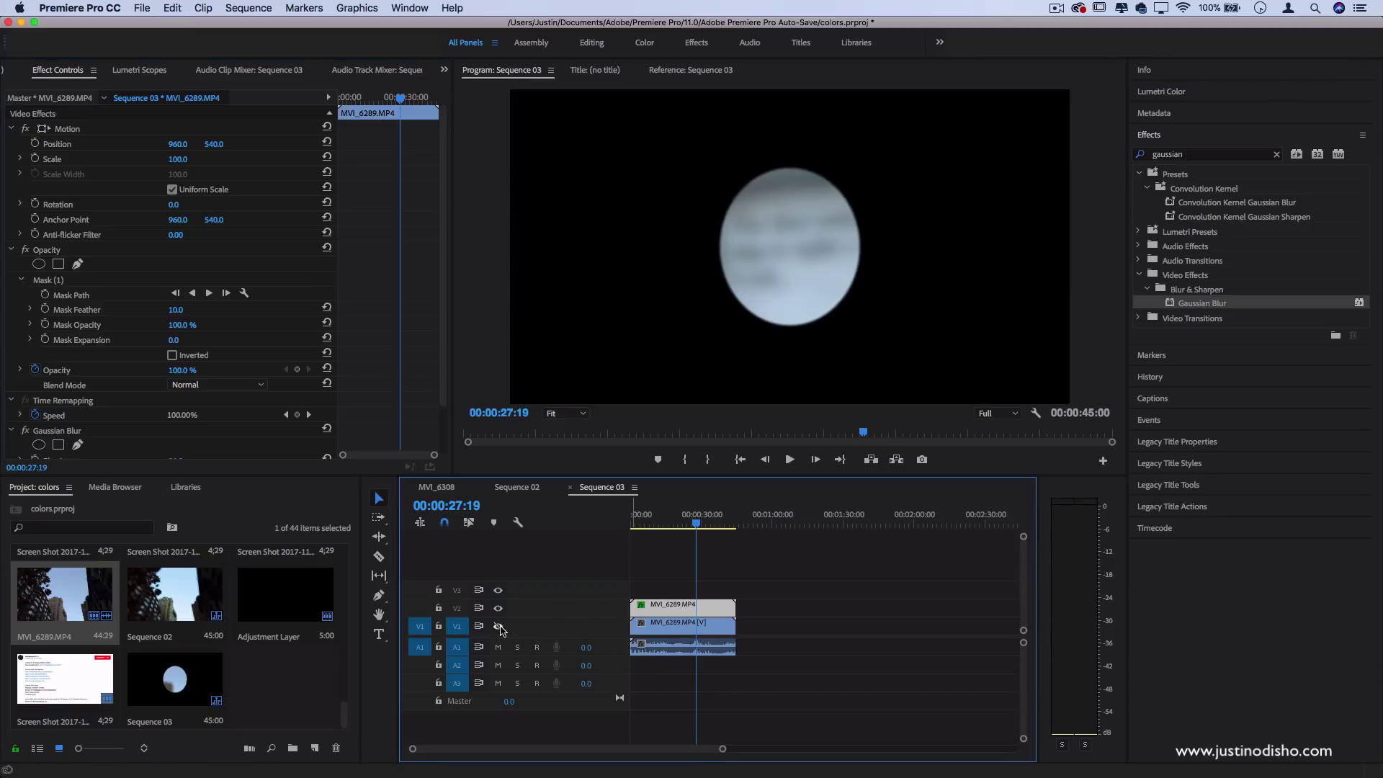
pyautogui.click(500, 628)
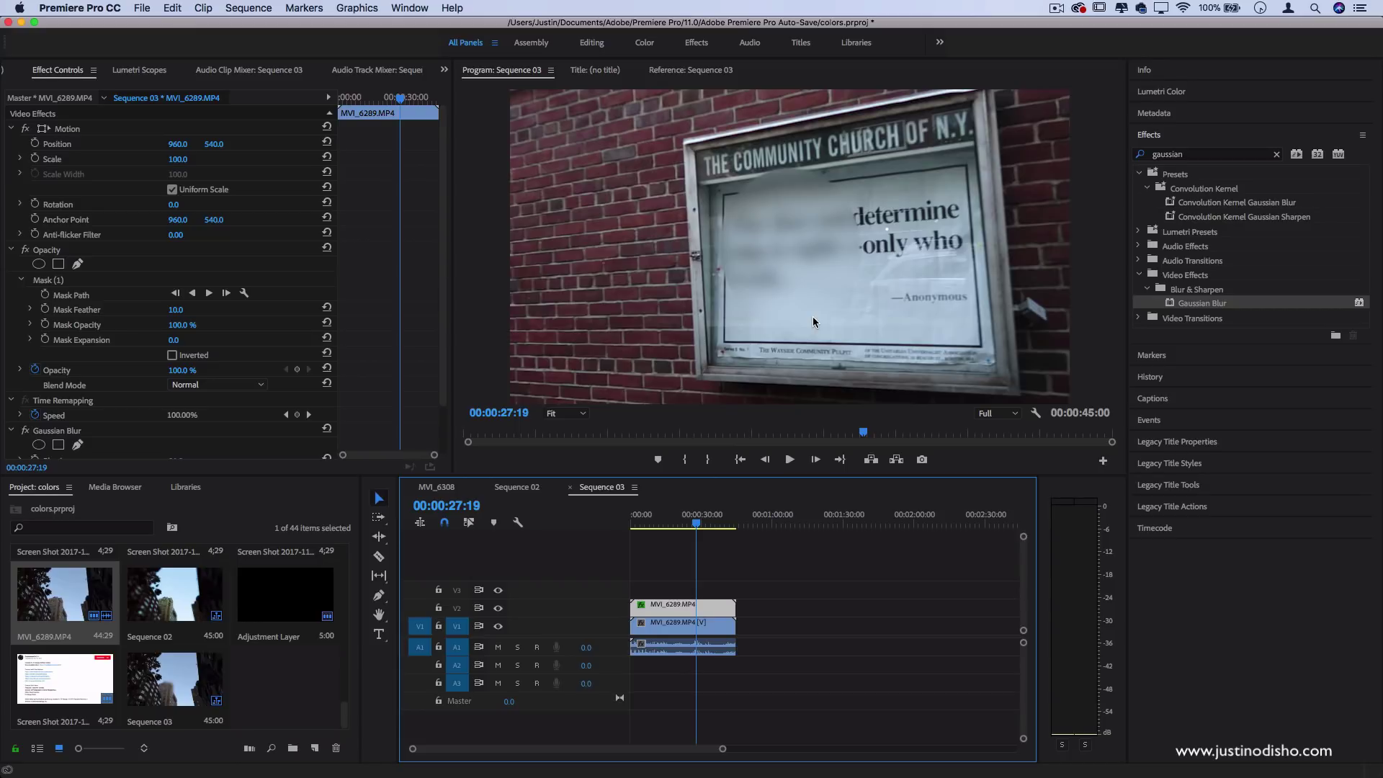
# Step: Invert the V2 clip's opacity mask, set its feather to 628 and expansion to 287, and compare the look with the MVI_6308 sequence
pyautogui.click(76, 294)
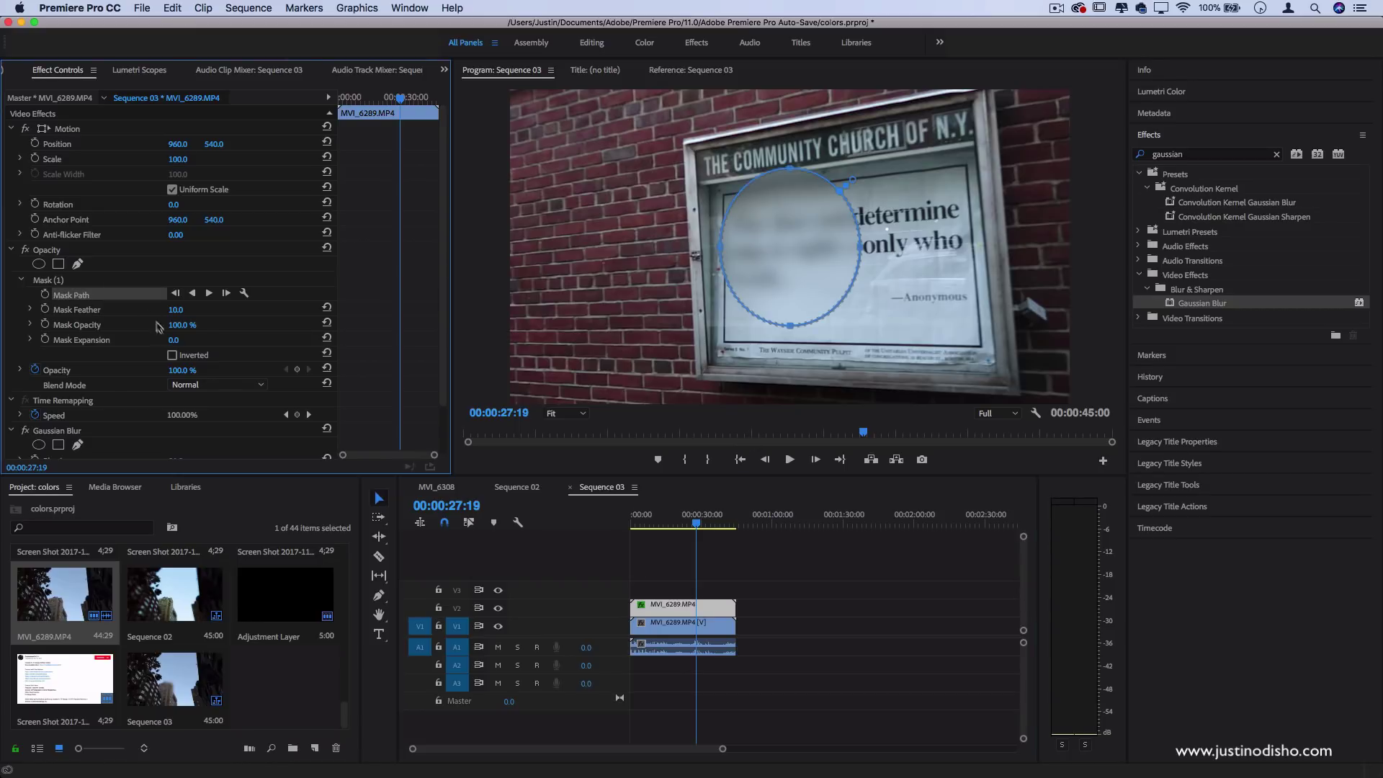
pyautogui.click(172, 356)
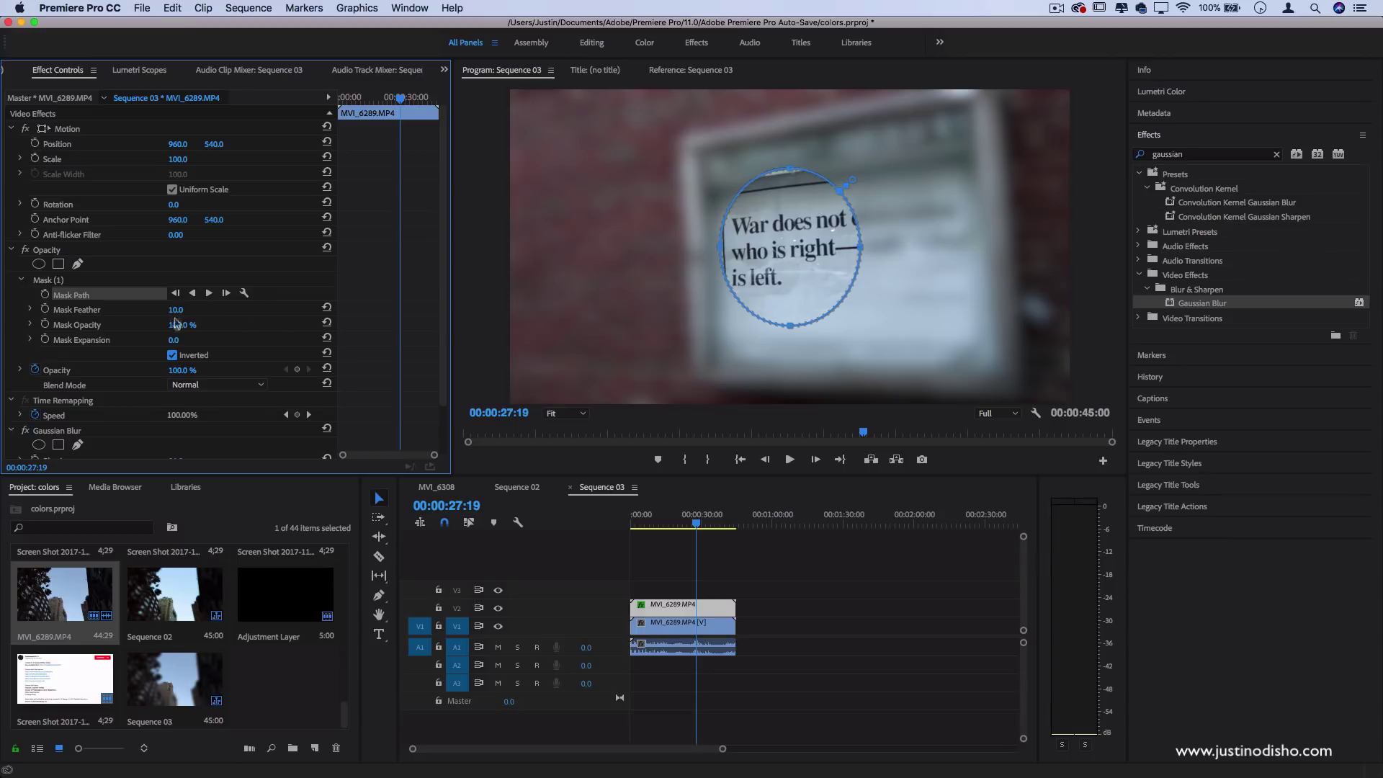
pyautogui.moveTo(175, 344); pyautogui.dragTo(189, 308)
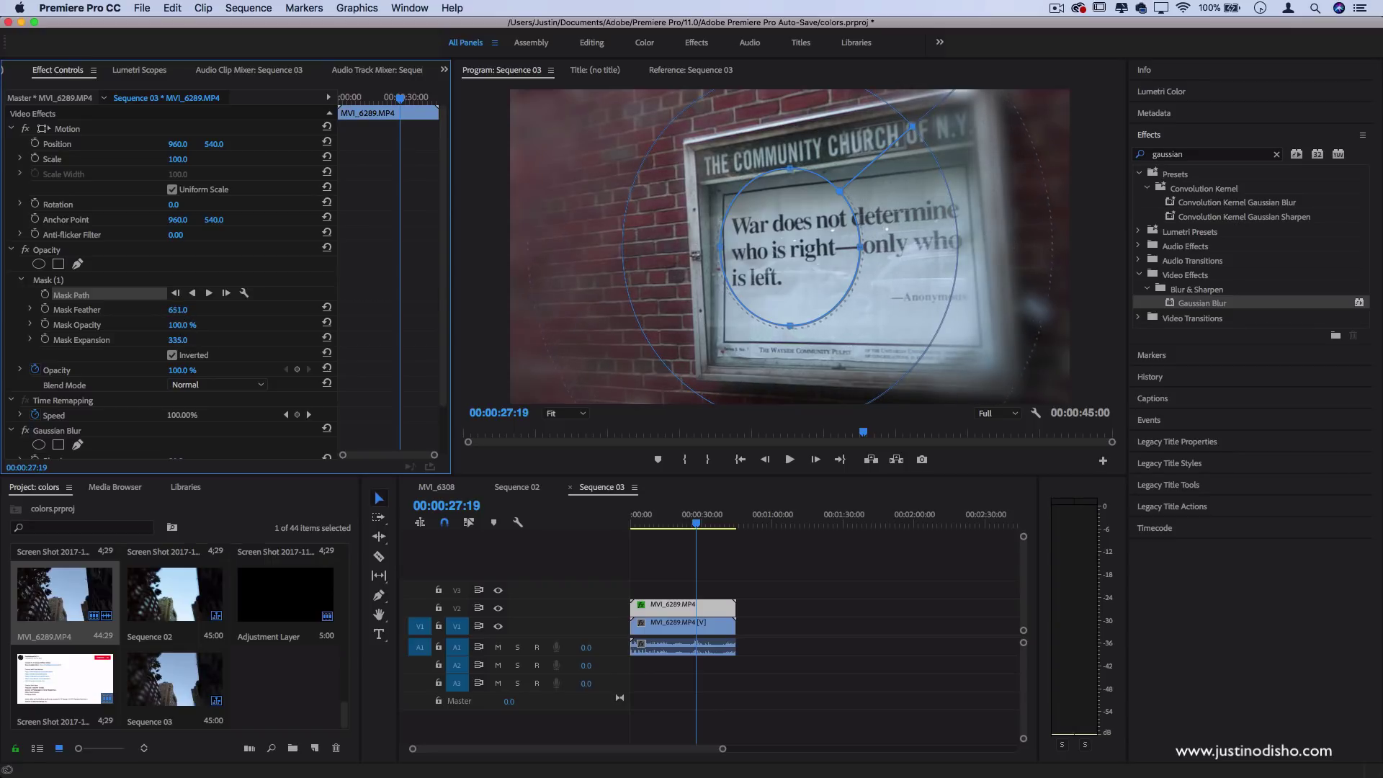
pyautogui.moveTo(189, 308); pyautogui.dragTo(169, 343)
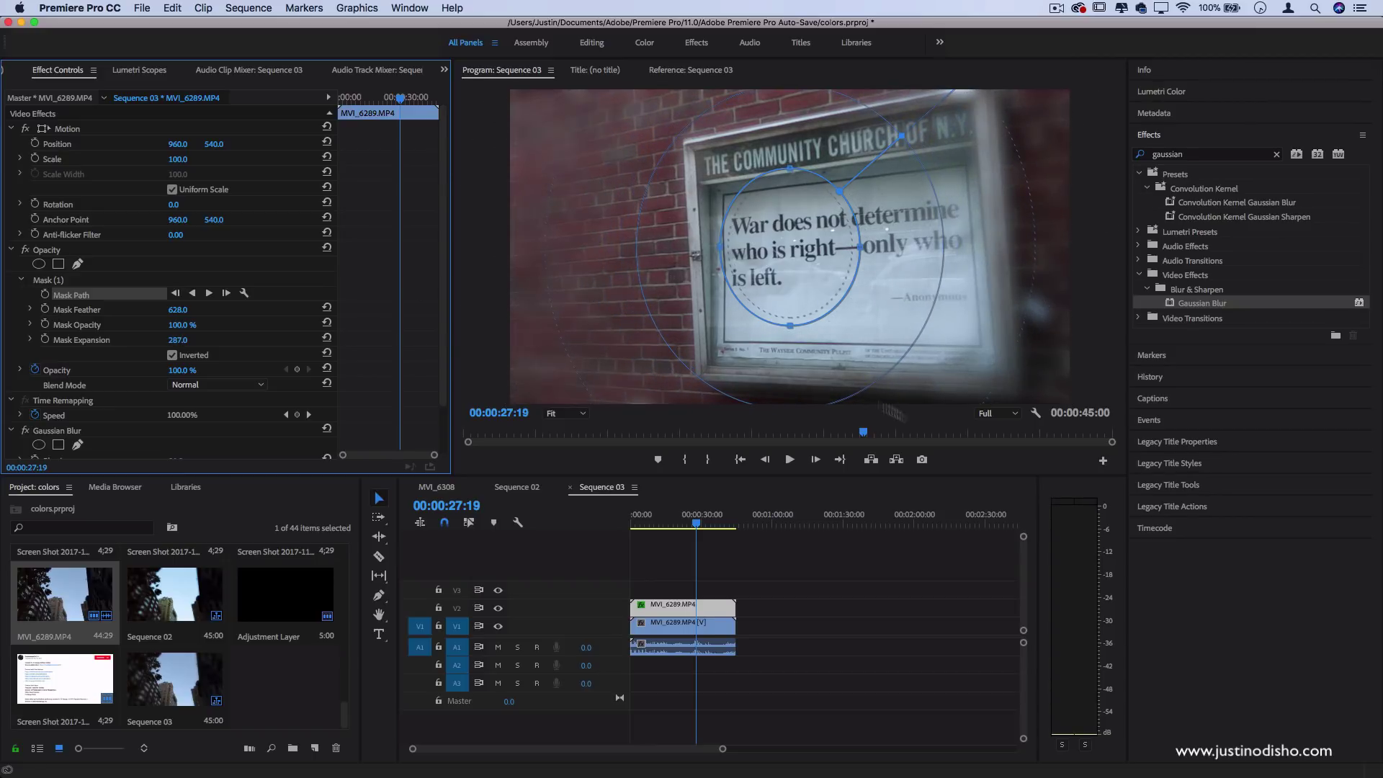
pyautogui.click(857, 579)
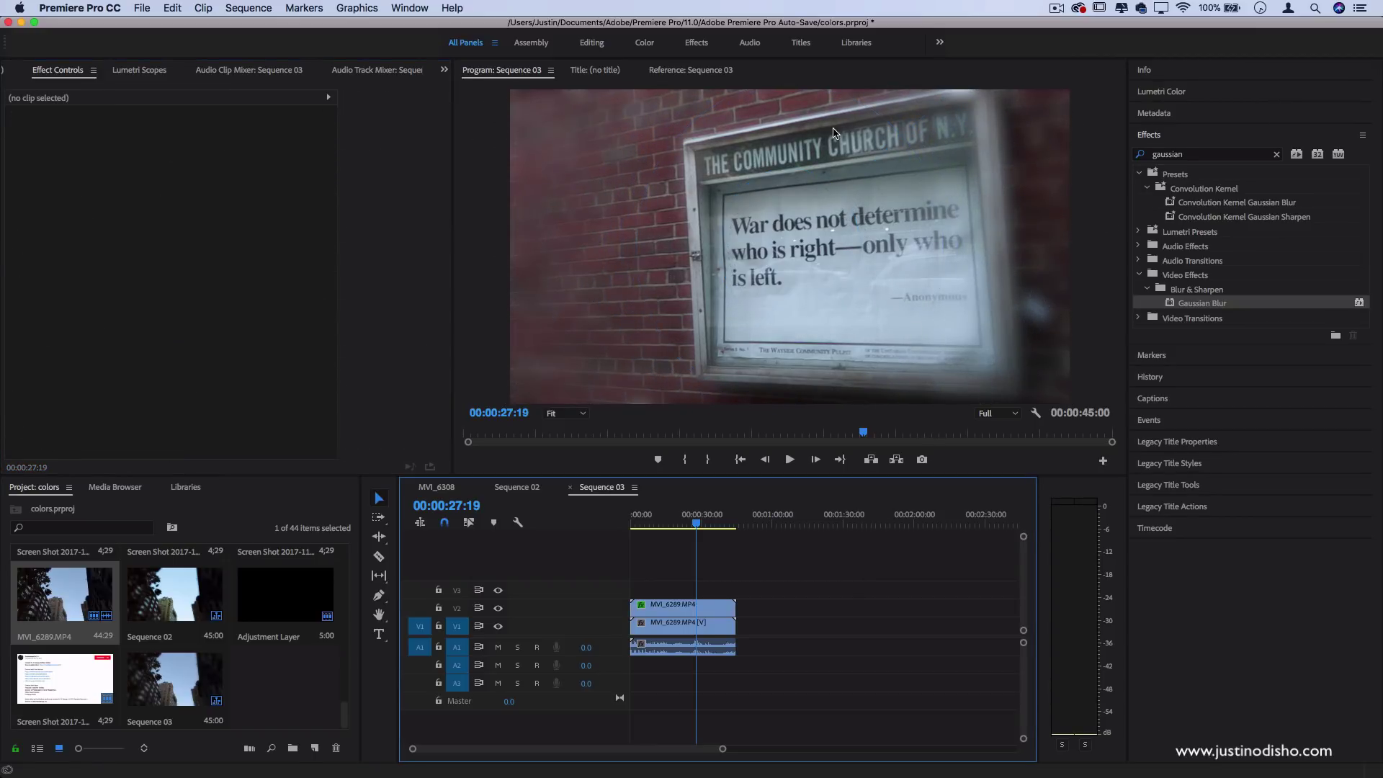
pyautogui.click(442, 489)
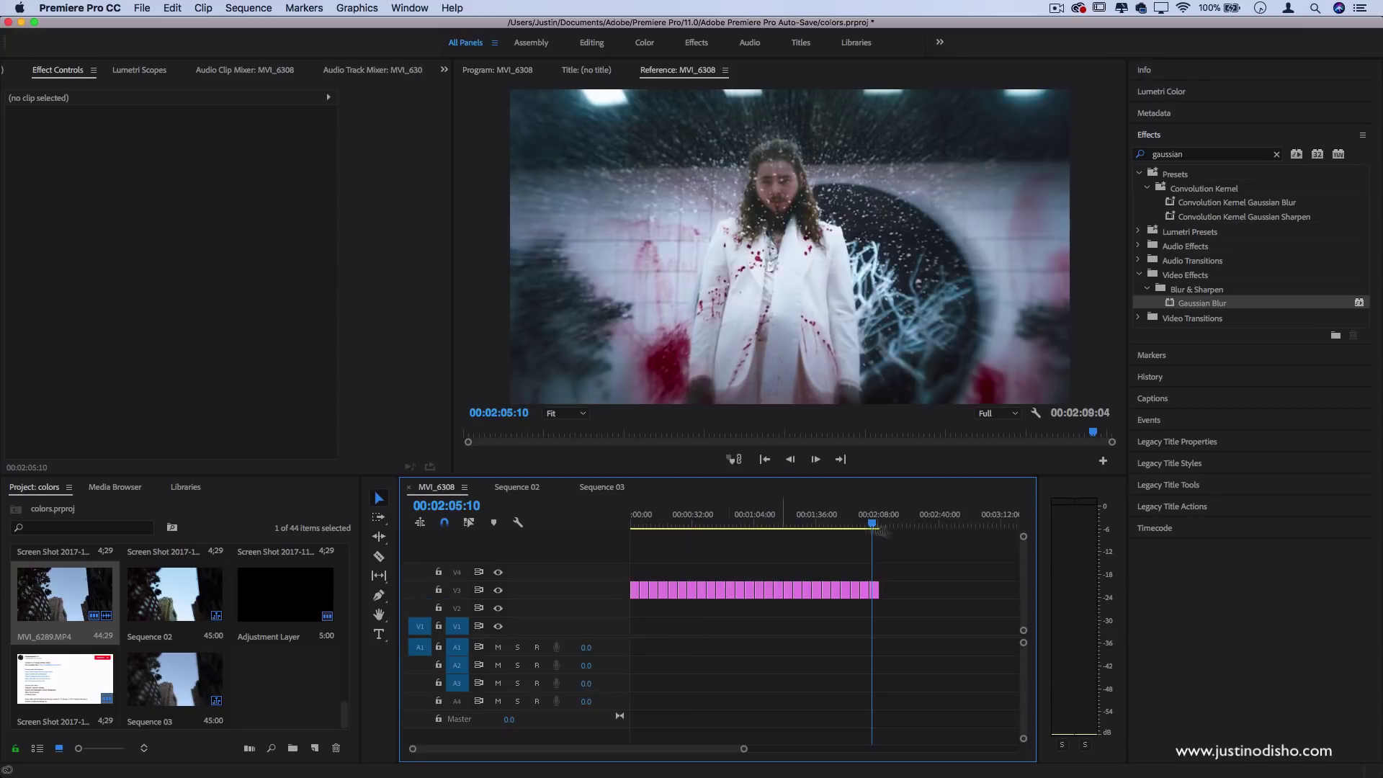
pyautogui.click(608, 491)
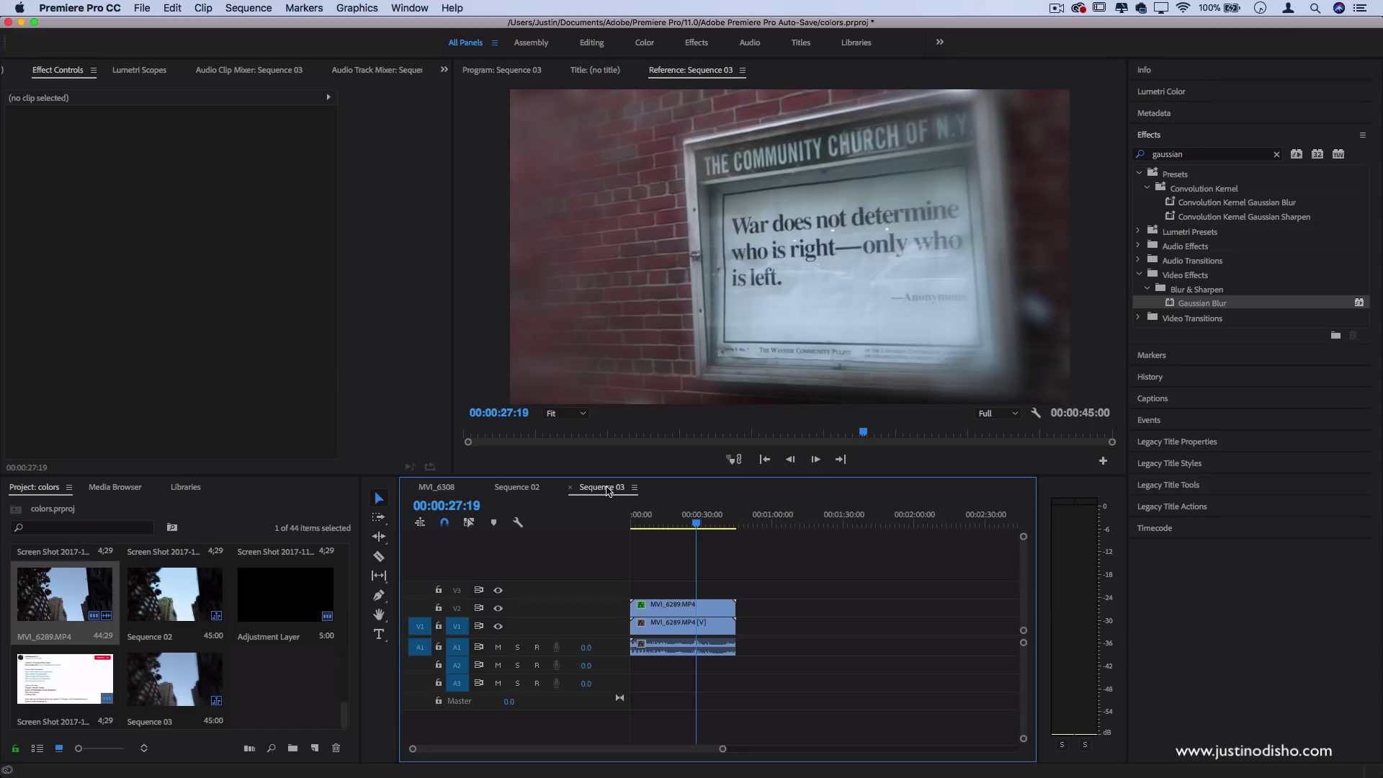
# Step: Find the Lens Distortion video effect by searching for "lens distort" and apply it to the blurred MVI_6289.MP4 clip on V2
pyautogui.click(675, 611)
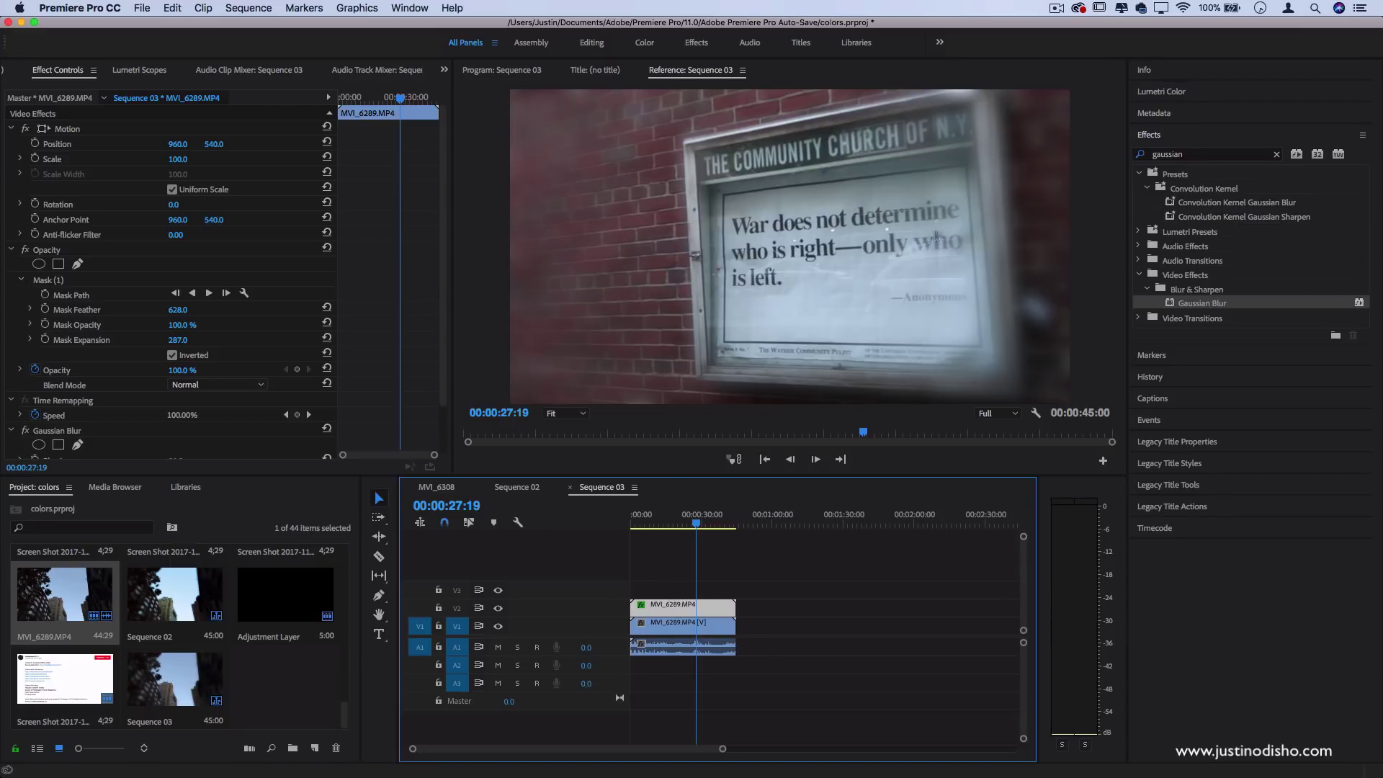
pyautogui.click(1201, 156)
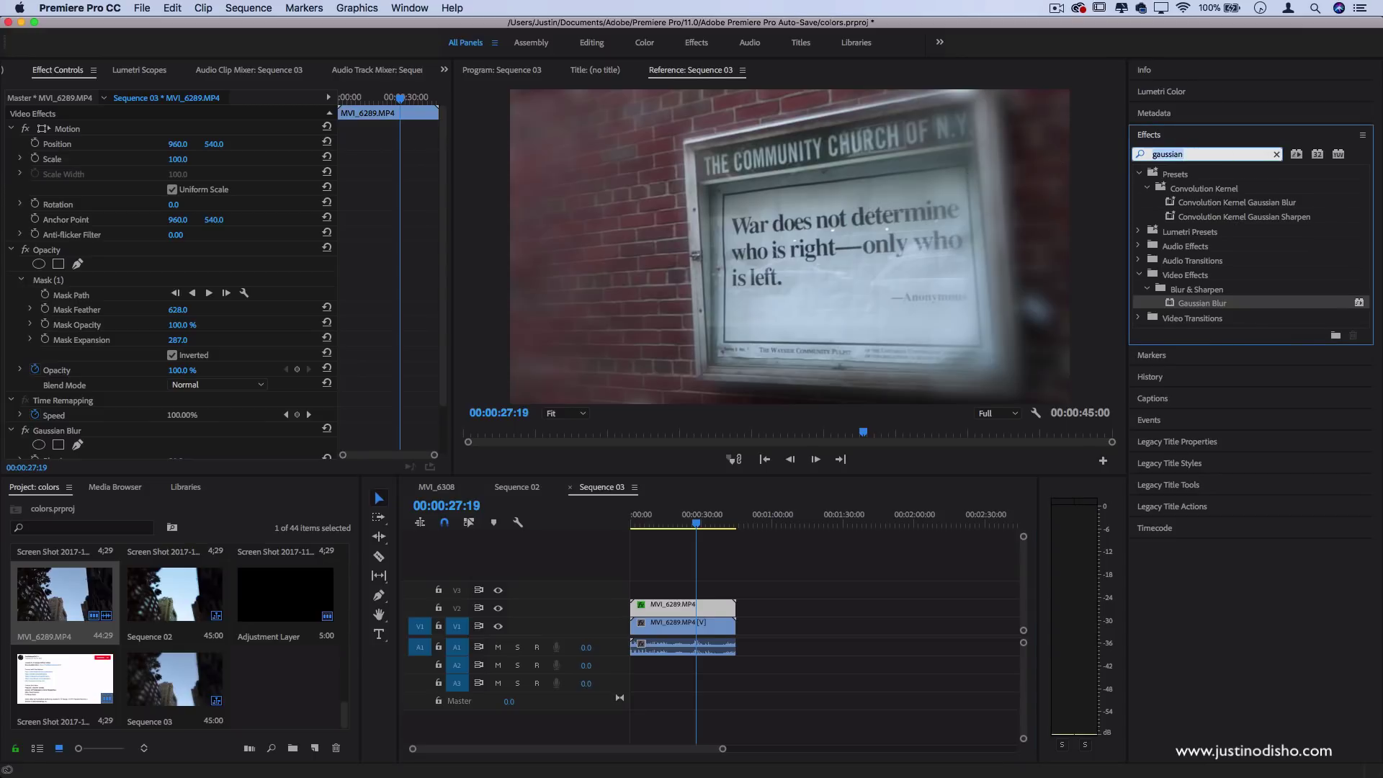
pyautogui.write('lens distort')
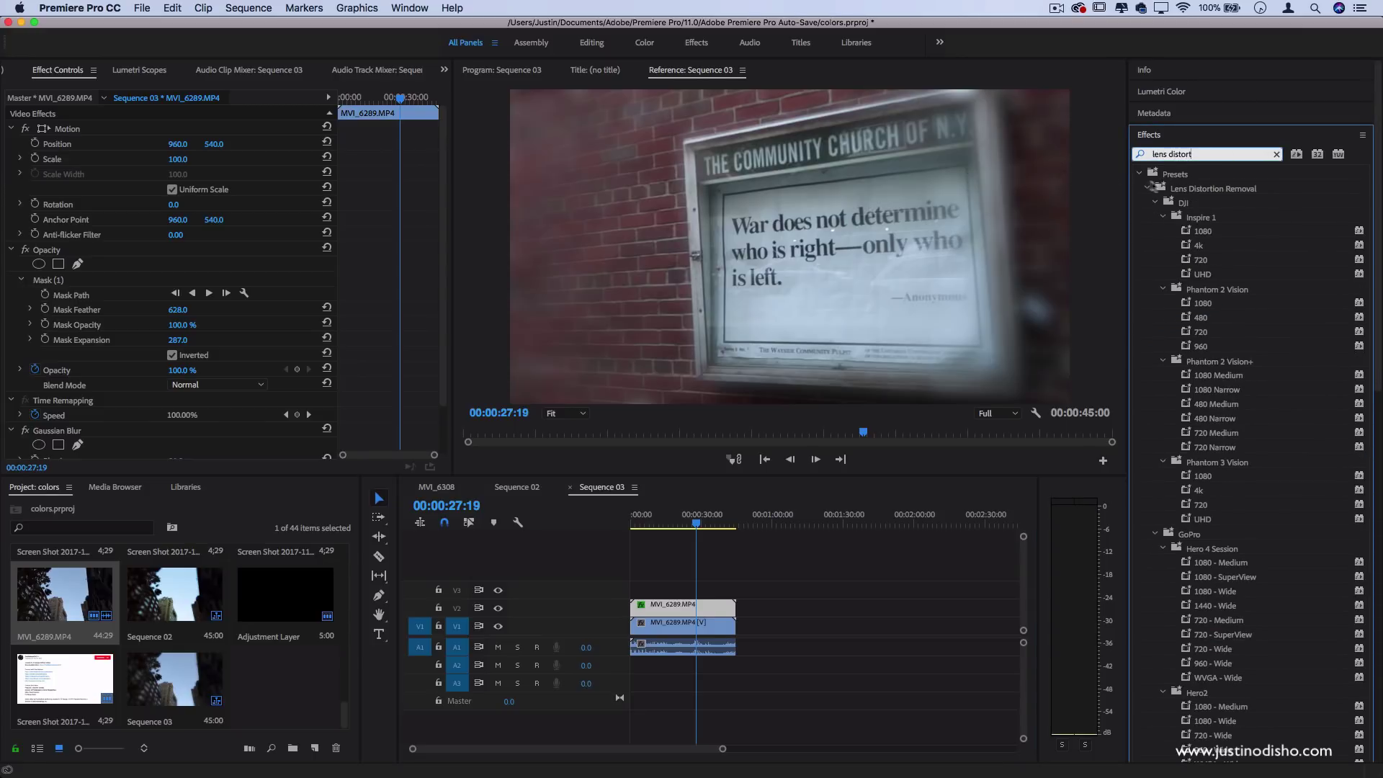
pyautogui.click(1155, 202)
pyautogui.click(1155, 217)
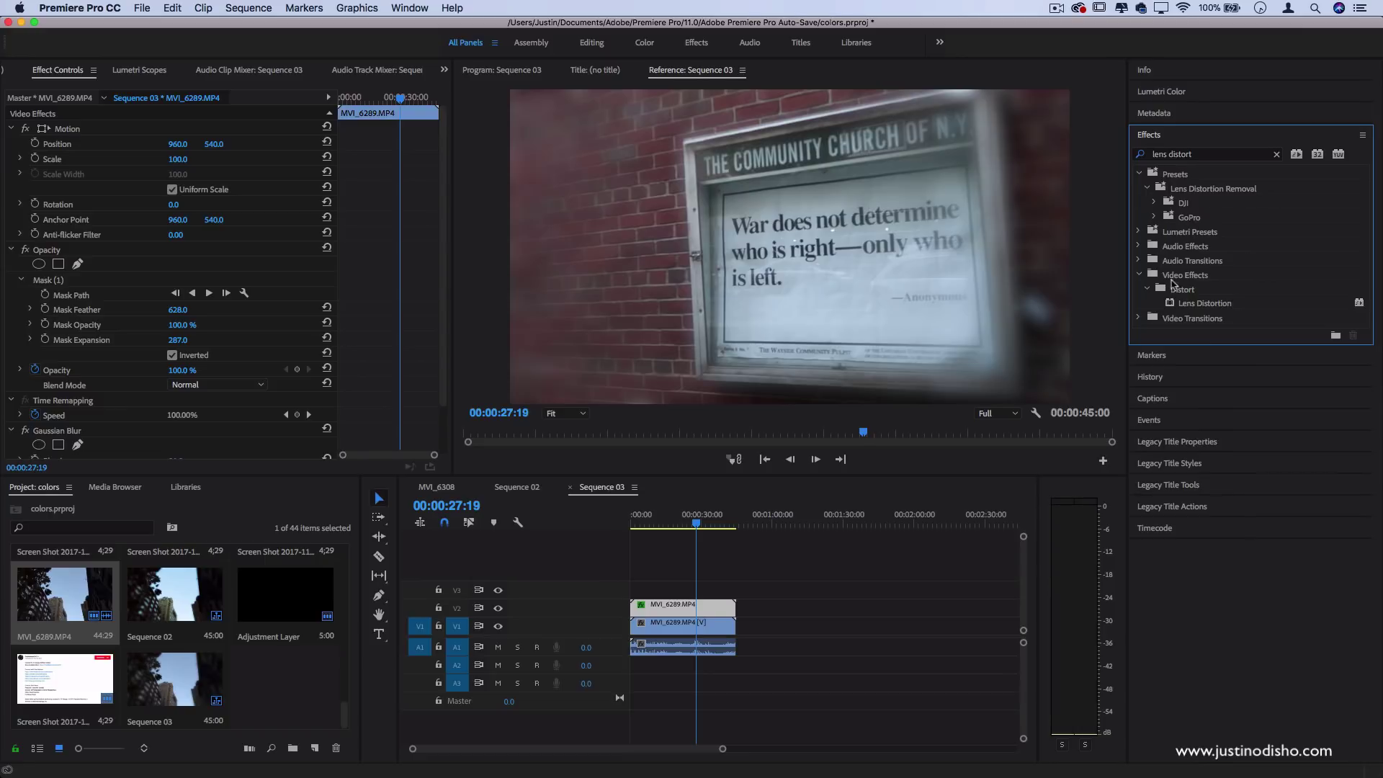
pyautogui.moveTo(1220, 306); pyautogui.dragTo(686, 611)
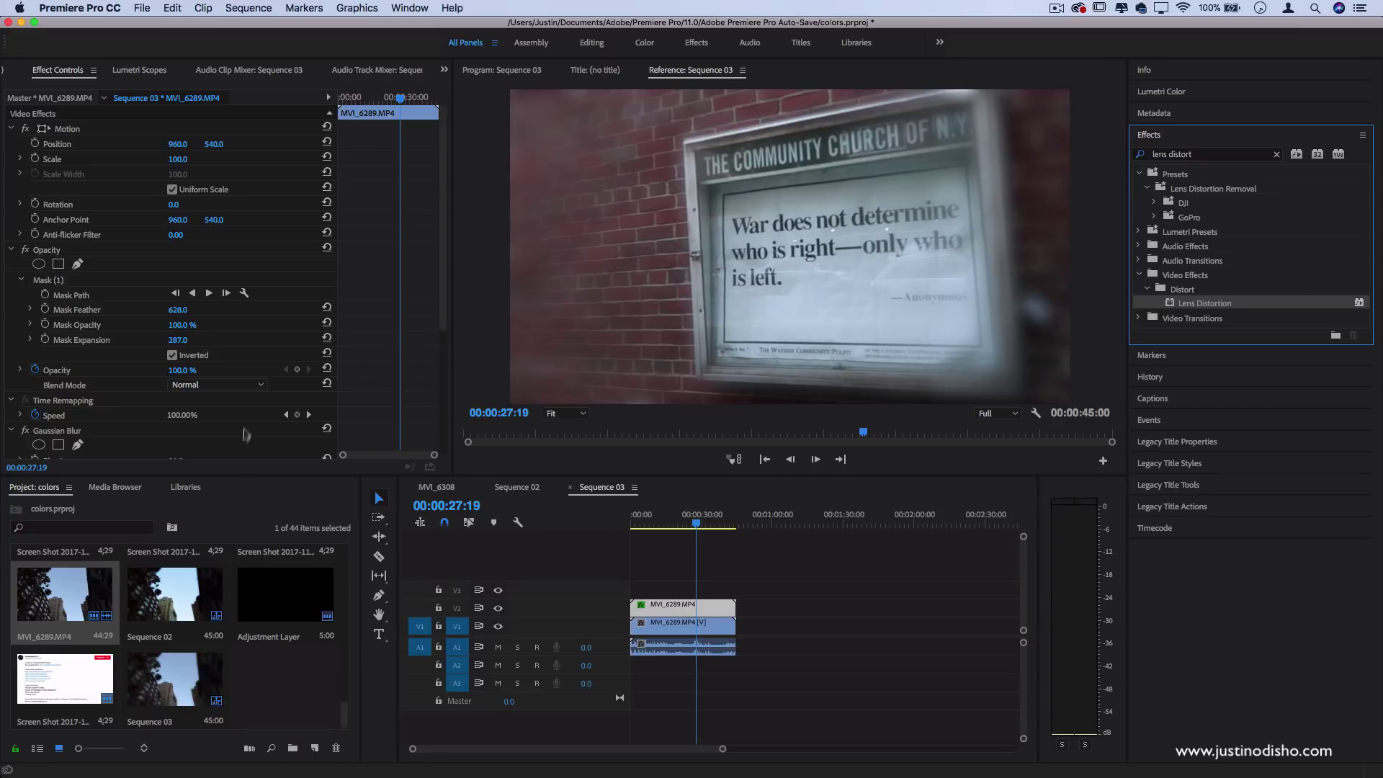
# Step: Set the Lens Distortion's Curvature to -5 and check its effect on the picture by toggling track V2's visibility
pyautogui.scroll(-5, 243, 435)
pyautogui.click(187, 341)
pyautogui.write('-1')
pyautogui.press('Down')
pyautogui.press('Down')
pyautogui.press('Down')
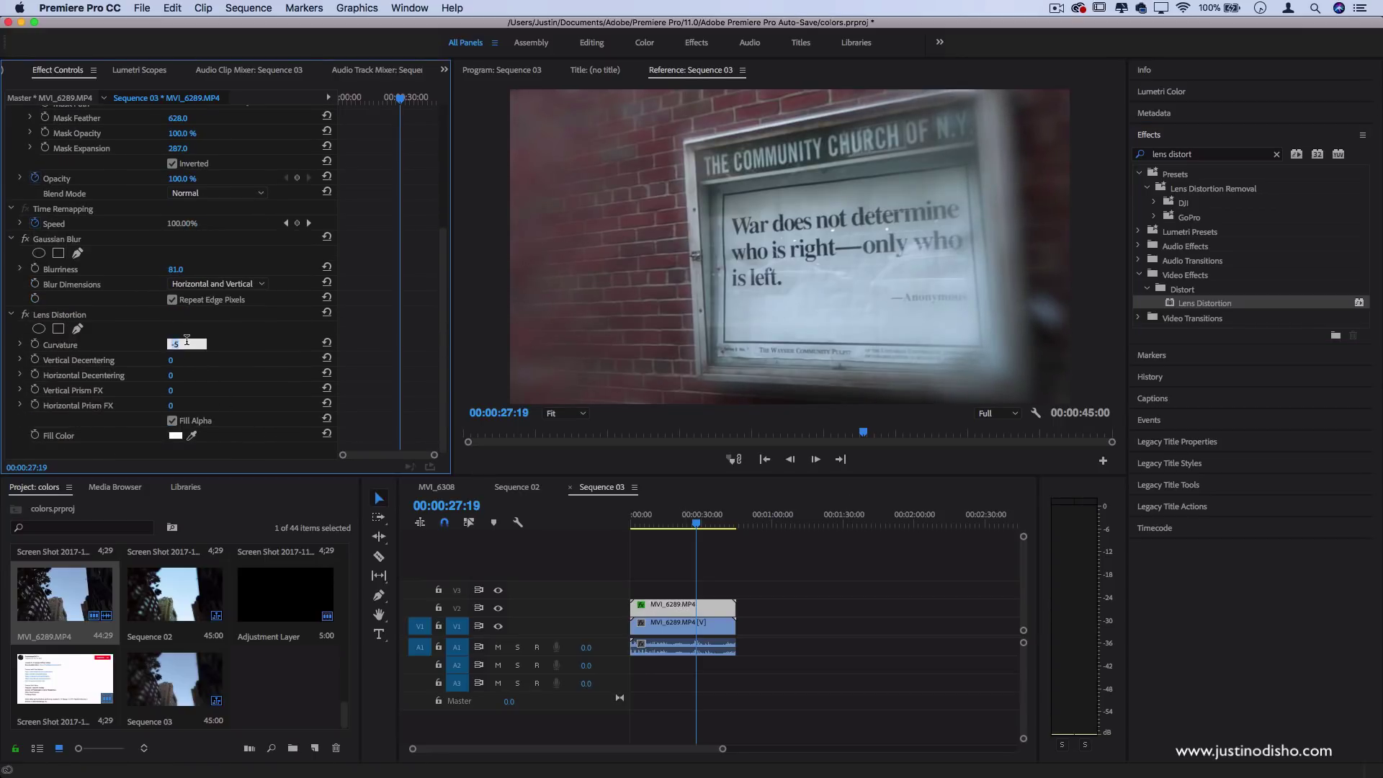
pyautogui.click(827, 609)
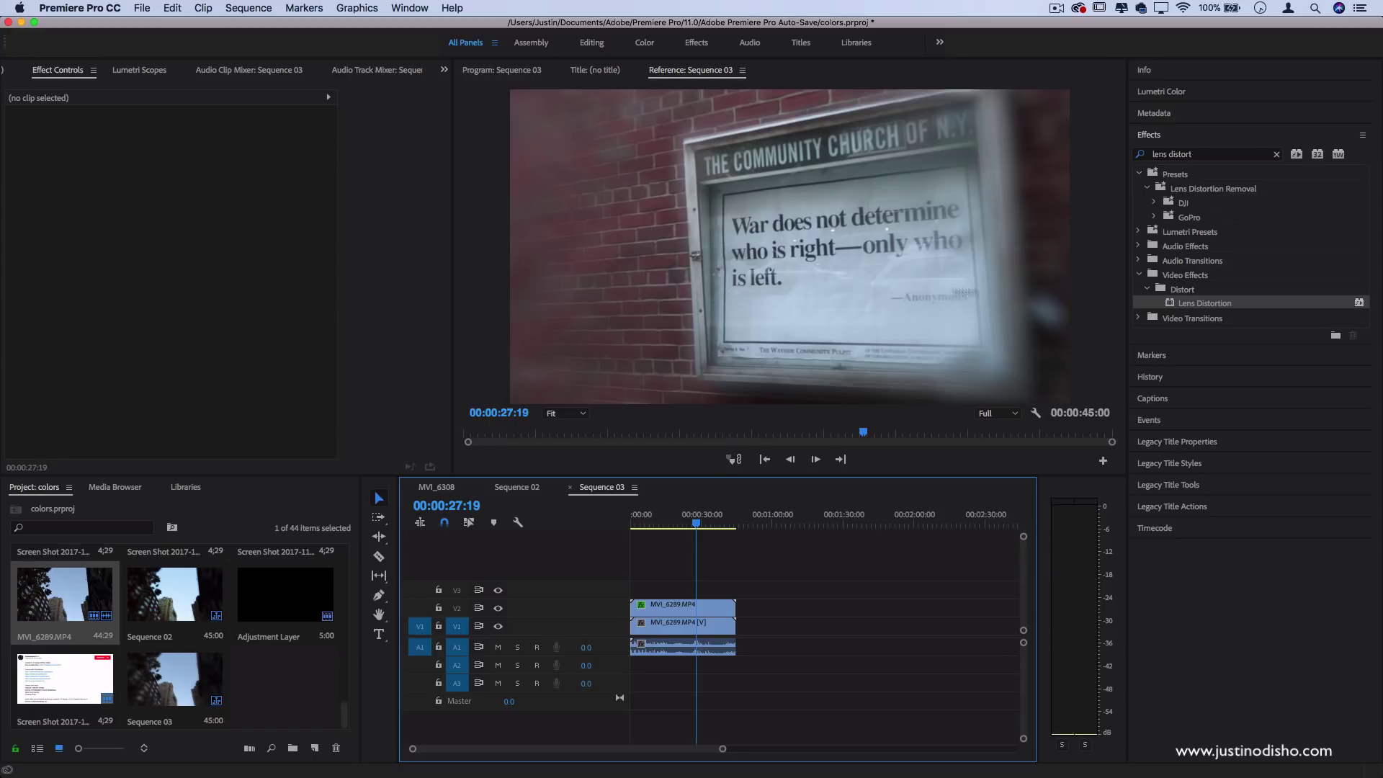
pyautogui.click(1049, 310)
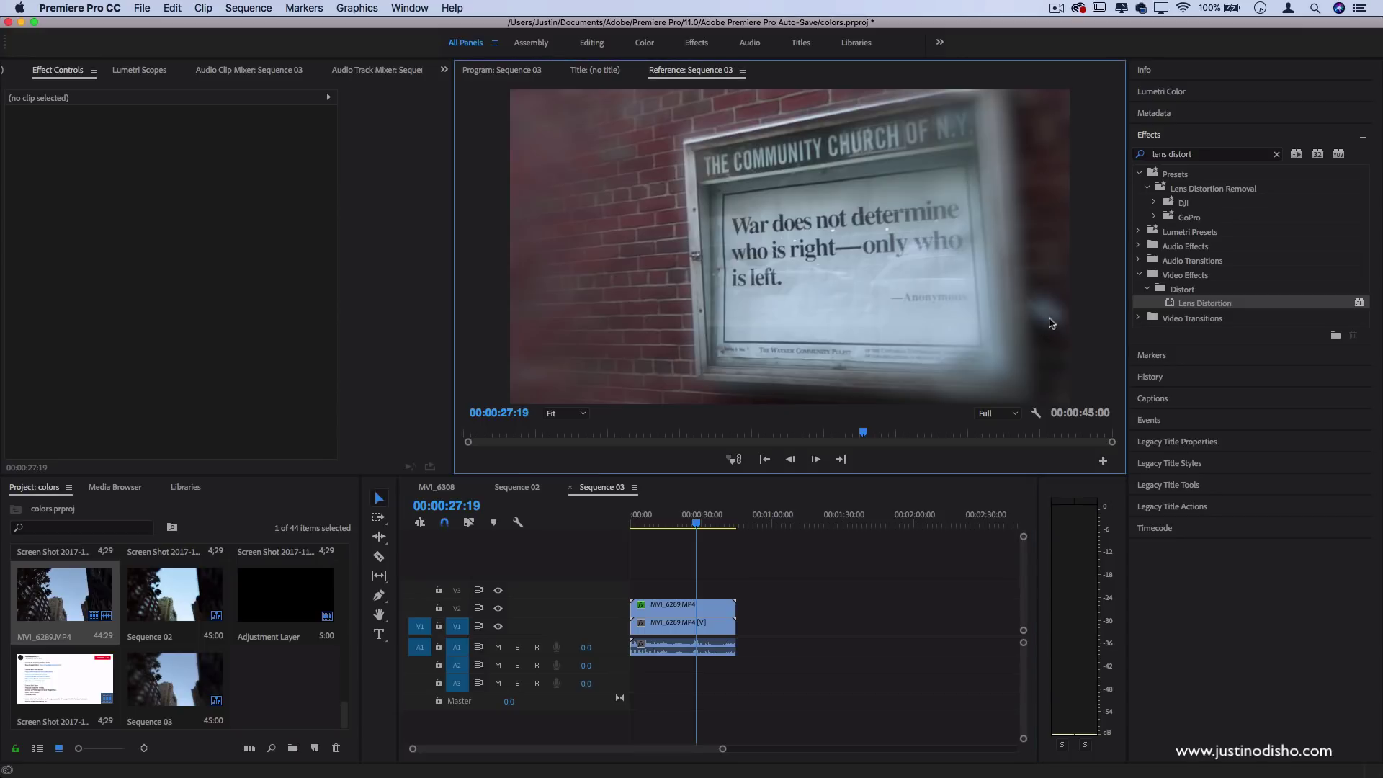
pyautogui.click(497, 613)
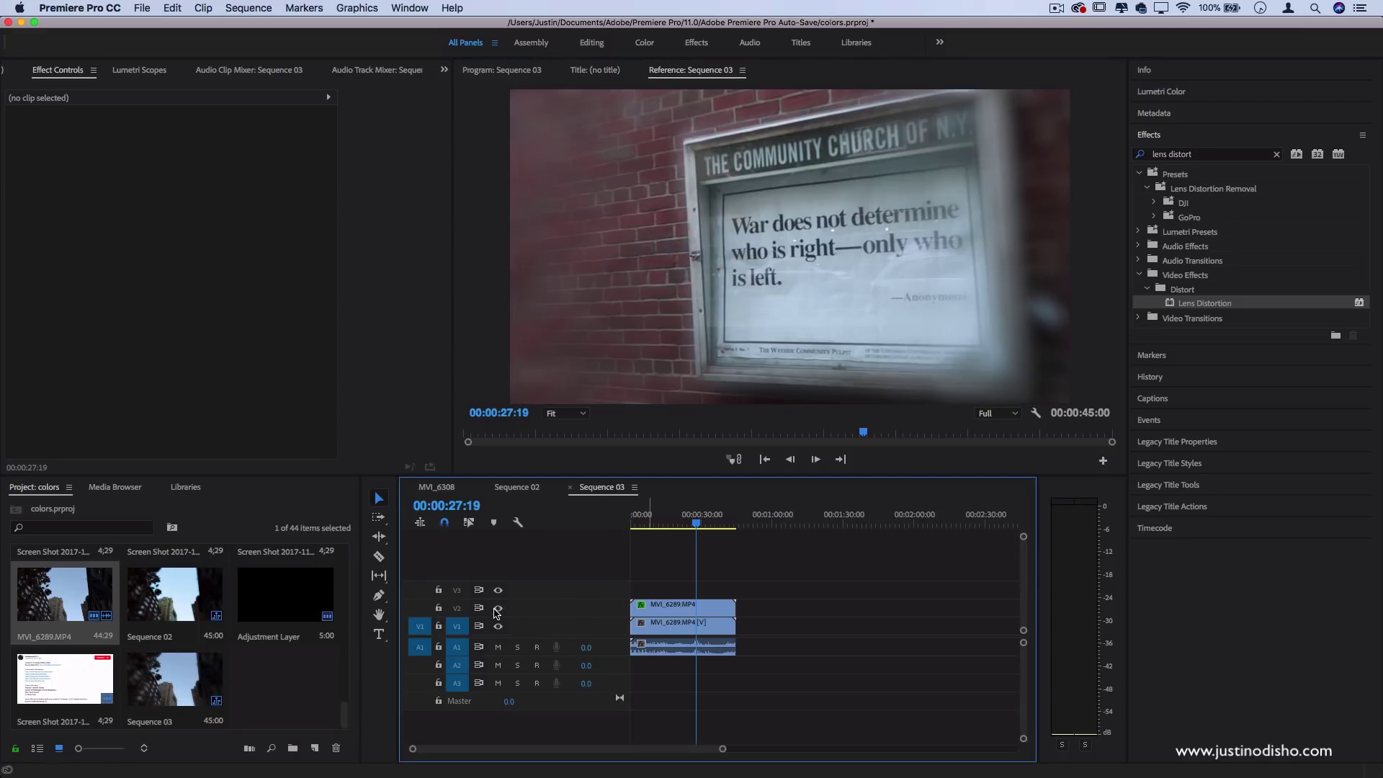
# Step: Turn off Opacity keyframing on the V2 clip and set its opacity to 90%
pyautogui.click(715, 607)
pyautogui.click(289, 374)
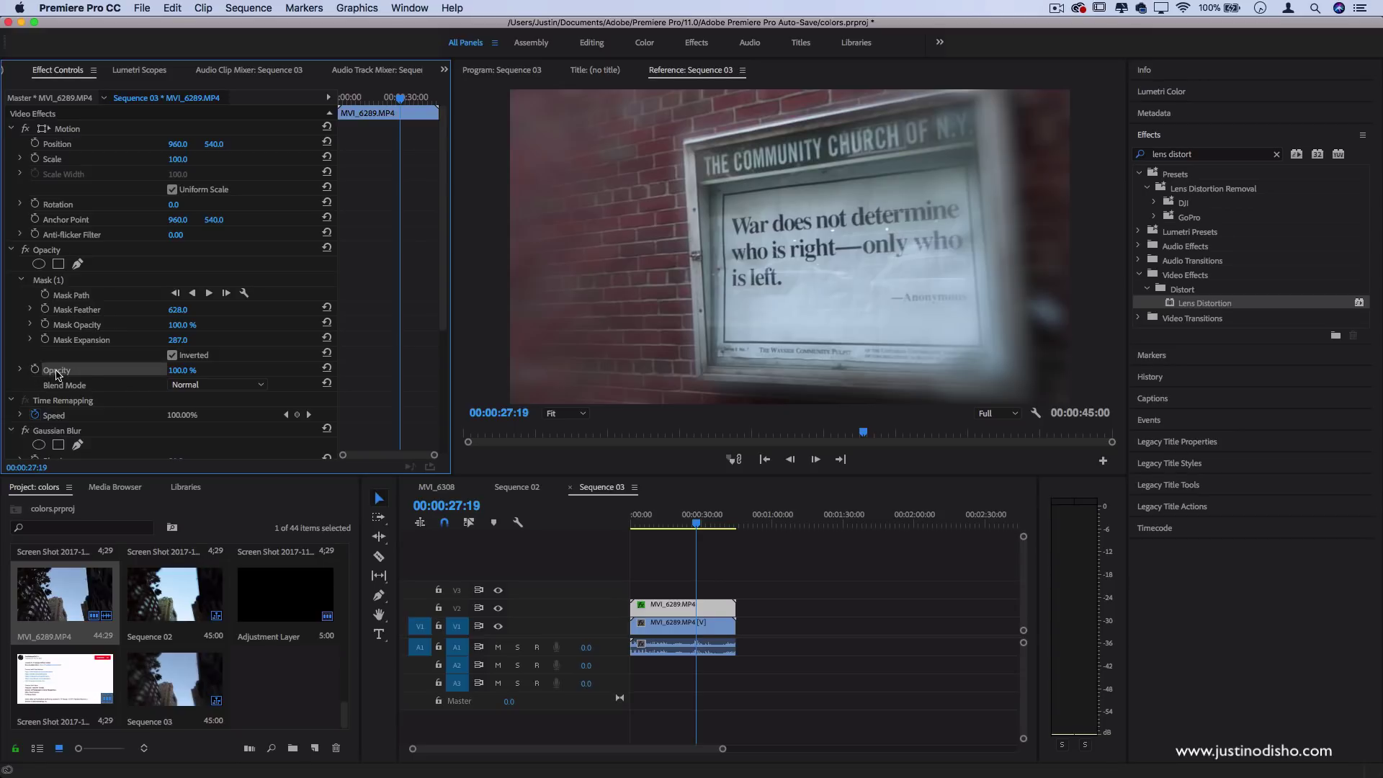
pyautogui.click(180, 369)
pyautogui.write('90')
pyautogui.press('Return')
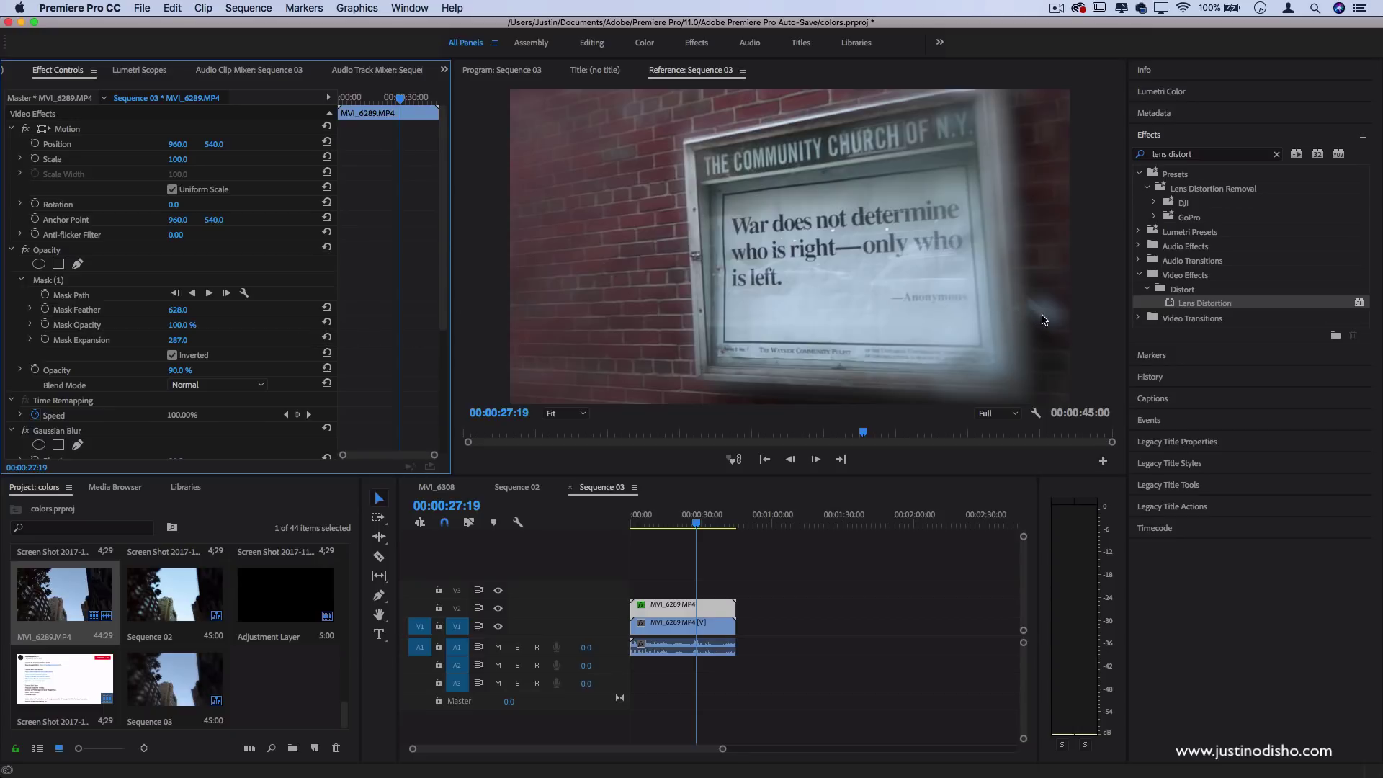
pyautogui.click(757, 575)
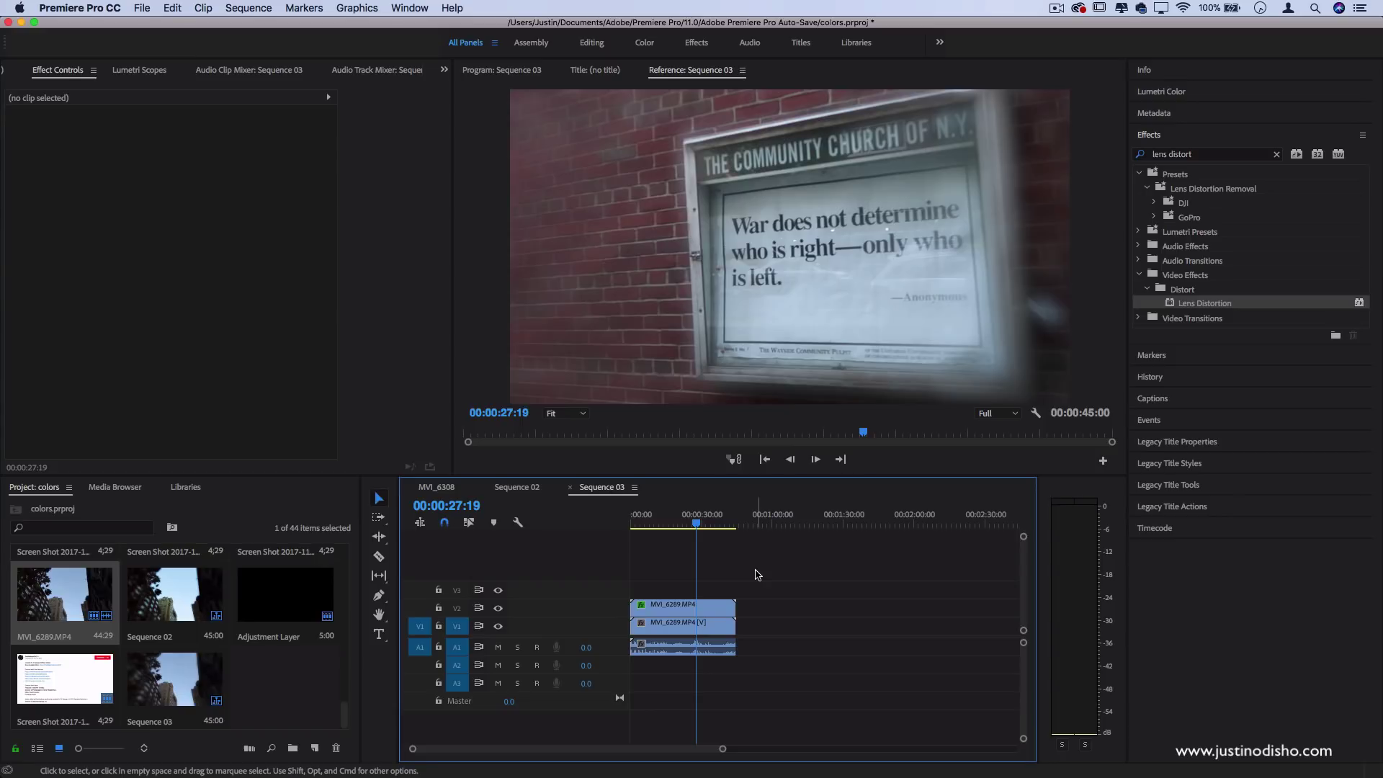
# Step: Create a new adjustment layer with the default settings and place it on track V3 over the full length of the clips
pyautogui.click(289, 687)
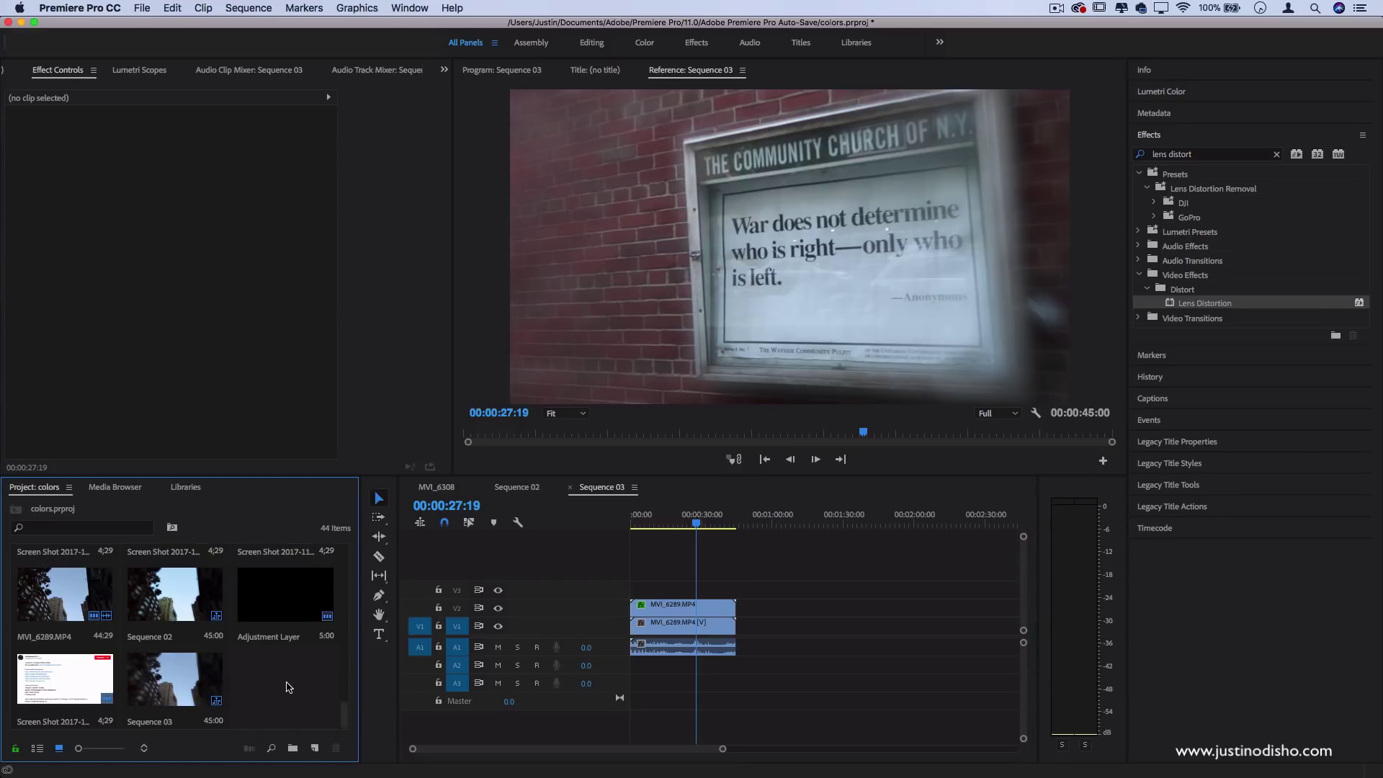
pyautogui.click(141, 8)
pyautogui.moveTo(151, 28)
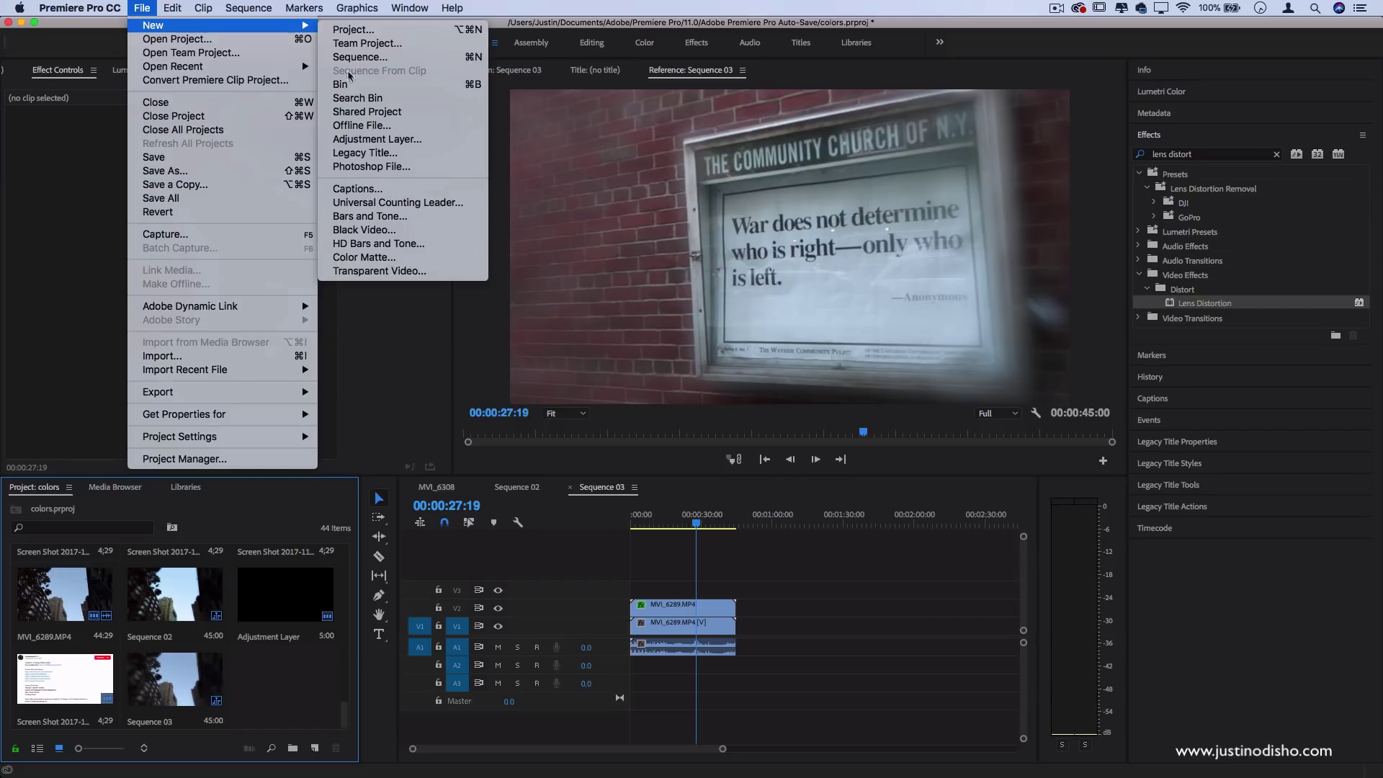
pyautogui.click(376, 139)
pyautogui.press('Return')
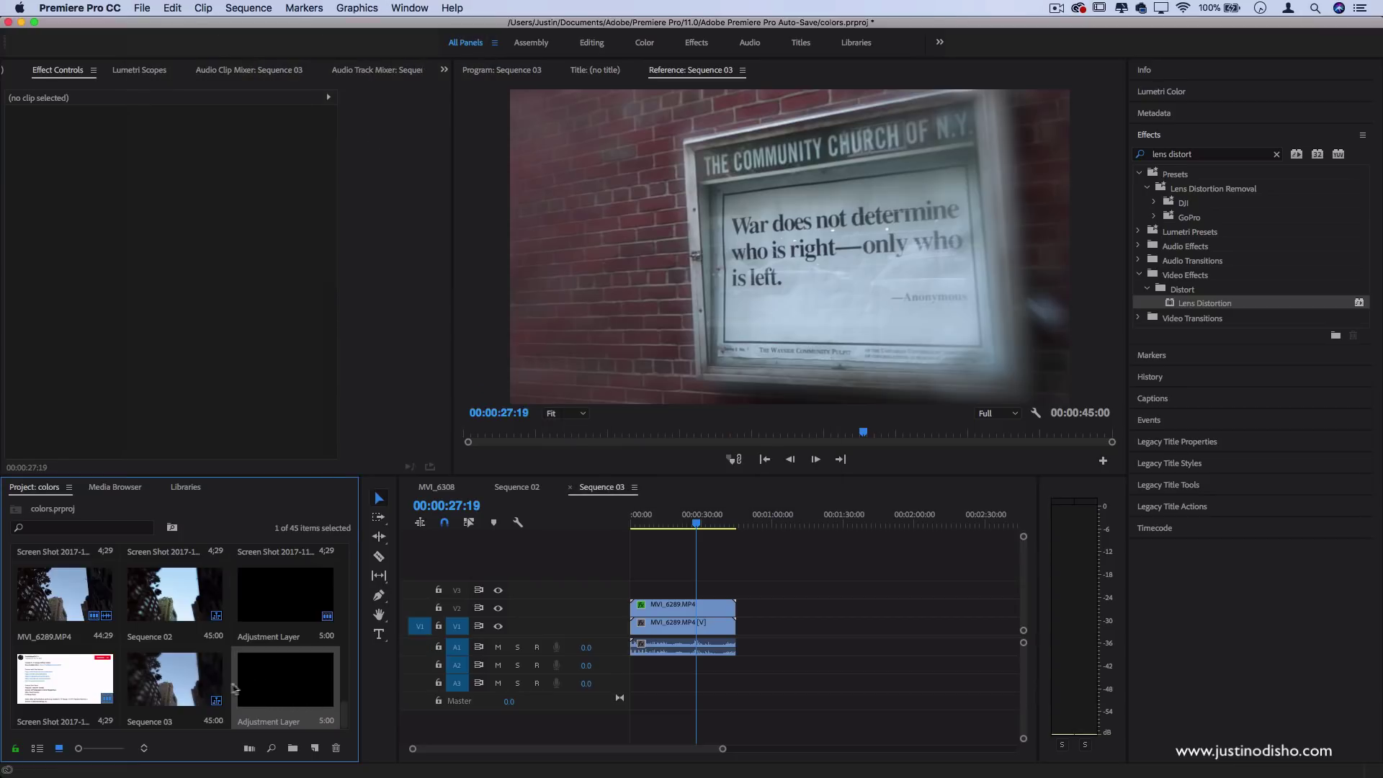
pyautogui.moveTo(265, 694); pyautogui.dragTo(743, 587)
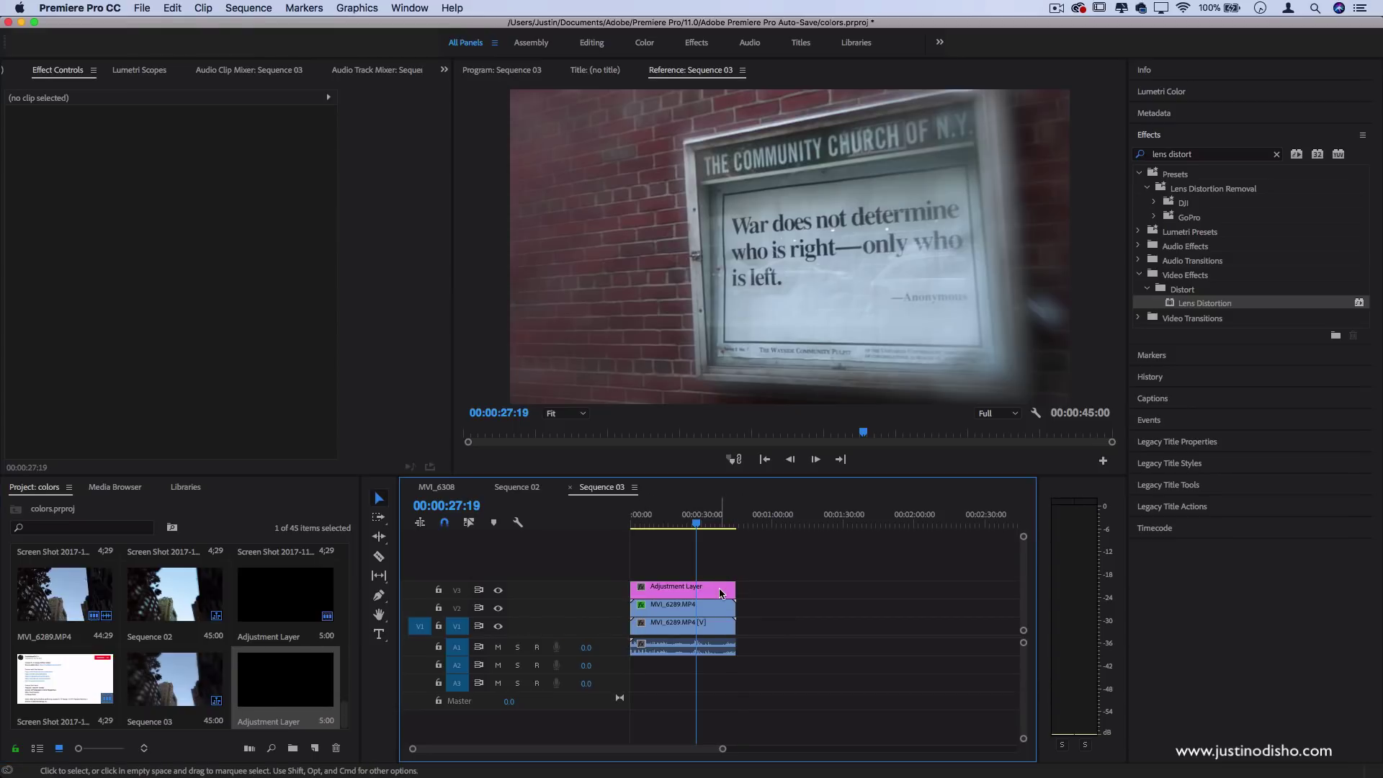
# Step: Set the adjustment layer's Lumetri Basic Correction to Exposure 1.3 and Contrast 44.8
pyautogui.click(720, 592)
pyautogui.click(1162, 92)
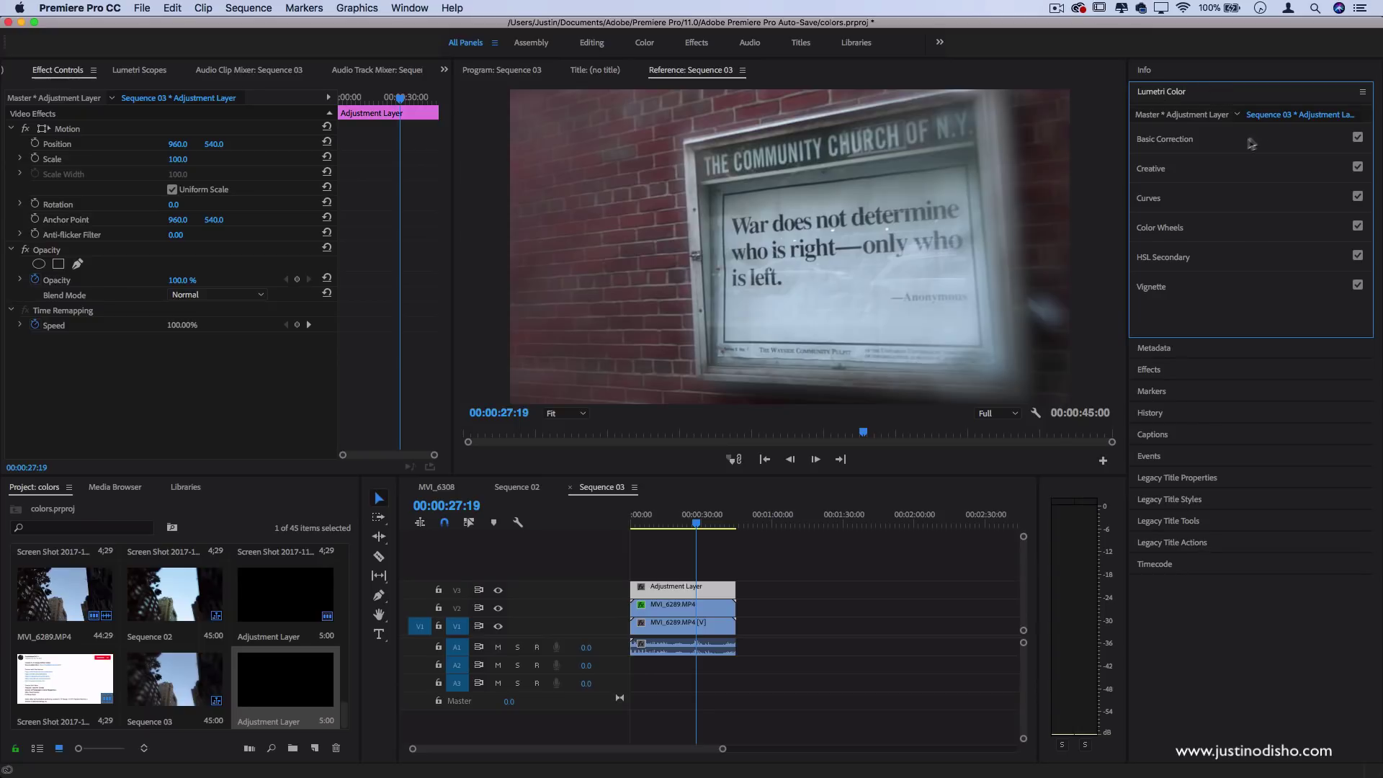
pyautogui.click(1178, 147)
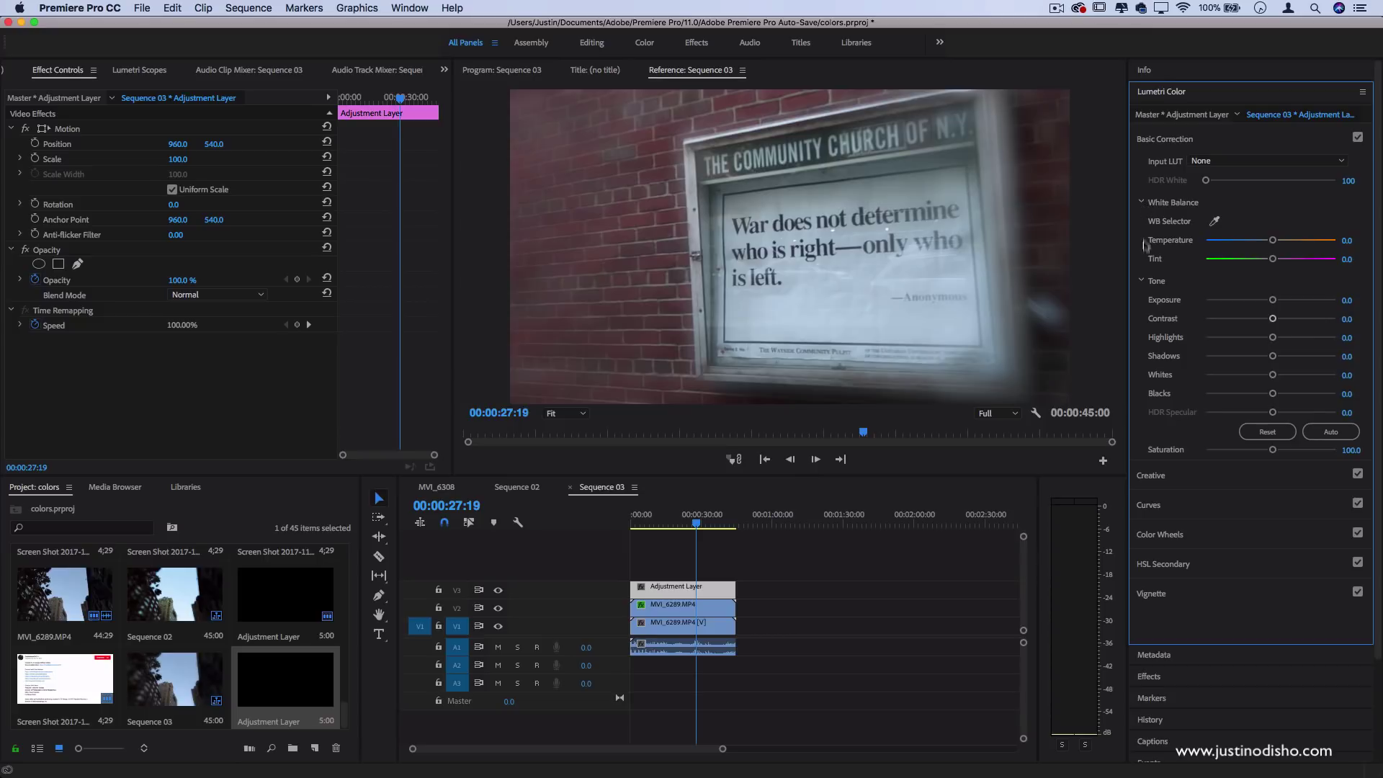
pyautogui.click(1287, 300)
pyautogui.moveTo(1287, 303)
pyautogui.mouseDown()
pyautogui.moveTo(1307, 322)
pyautogui.moveTo(1289, 304)
pyautogui.mouseUp()
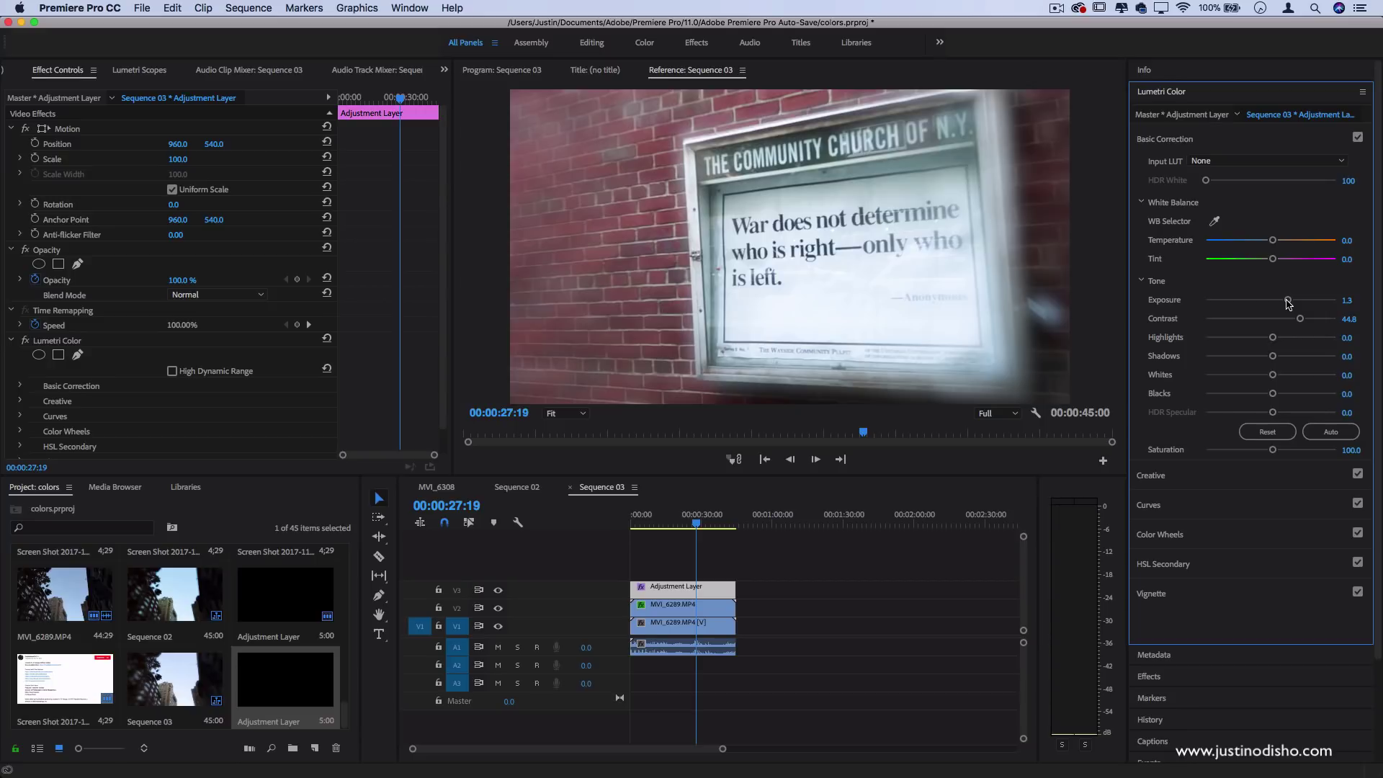
# Step: Add a Lumetri vignette with Amount -2.4 and Feather 78.5, adjust its Midpoint, and compare the picture with the vignette off and on
pyautogui.click(1153, 594)
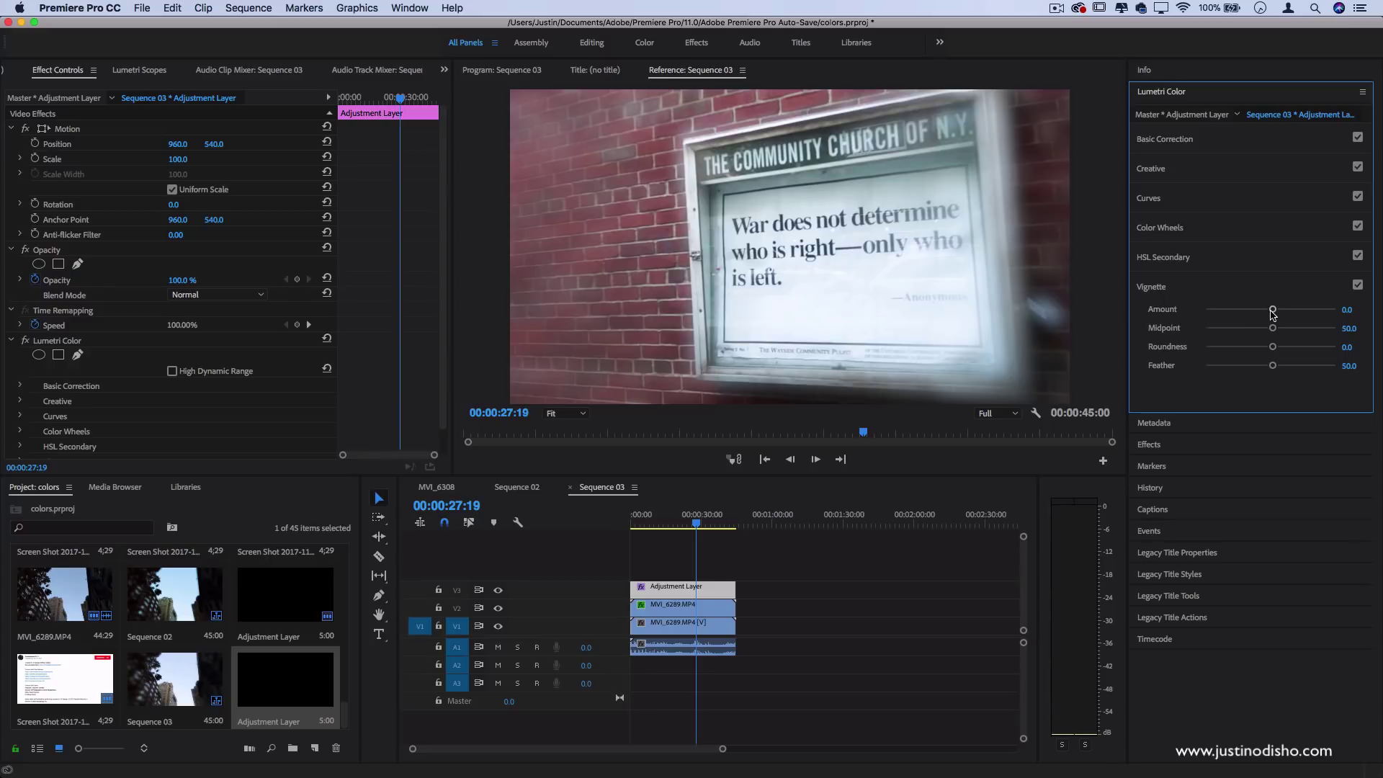
pyautogui.moveTo(1274, 312); pyautogui.dragTo(1226, 325)
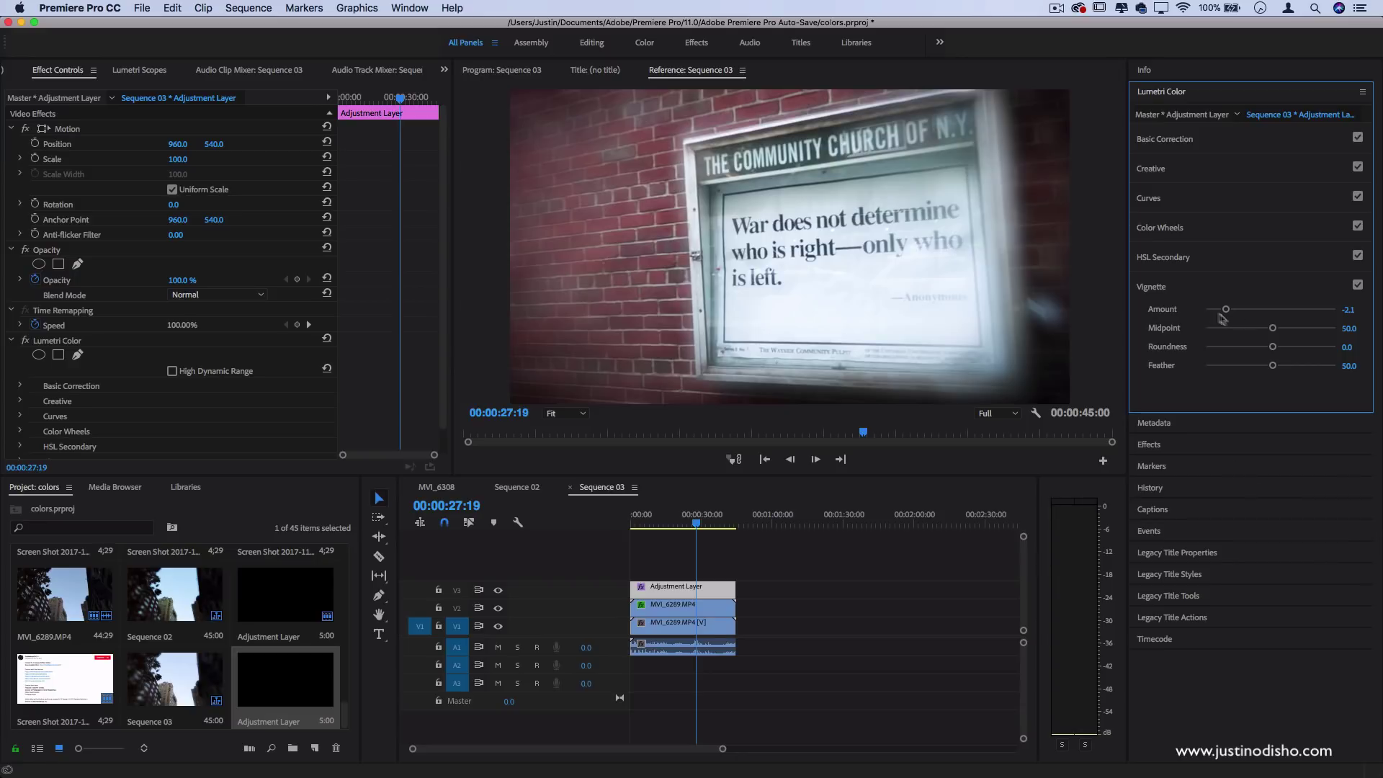
pyautogui.moveTo(1225, 309); pyautogui.dragTo(1218, 310)
pyautogui.moveTo(1258, 330); pyautogui.dragTo(1309, 367)
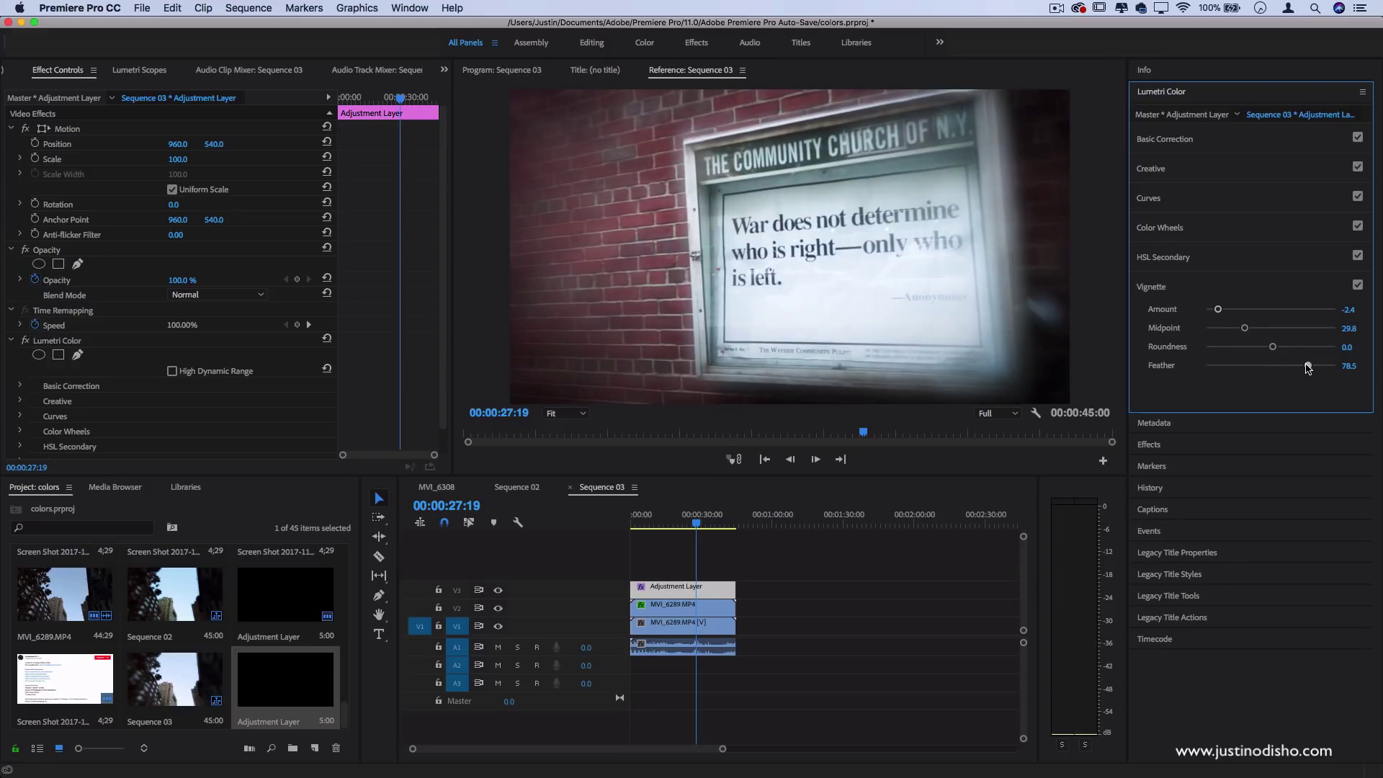
pyautogui.moveTo(1244, 329); pyautogui.dragTo(1277, 356)
pyautogui.click(1357, 286)
pyautogui.click(1358, 286)
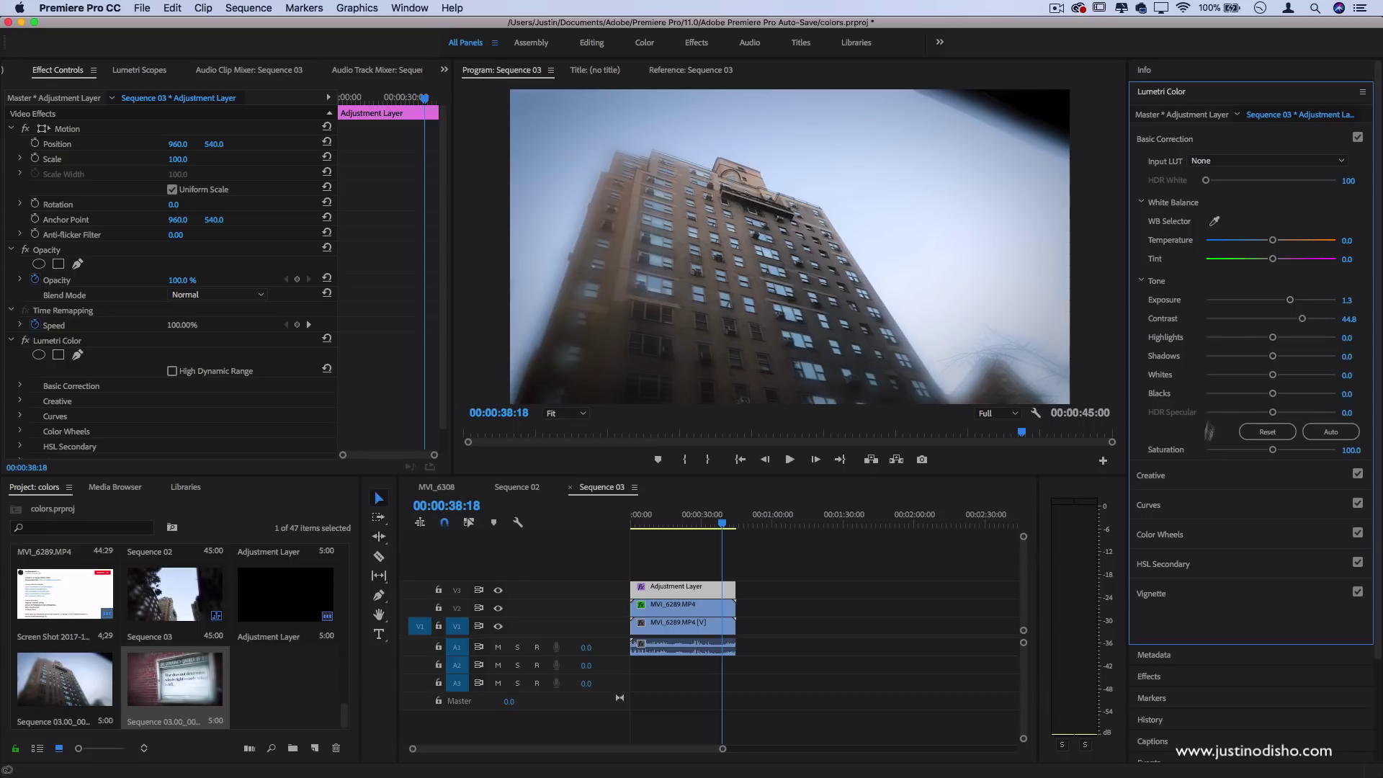
# Step: Open the adjustment layer's Creative settings, examine the color look across the MVI_6308 reference sequence, and return to Sequence 03
pyautogui.click(1155, 477)
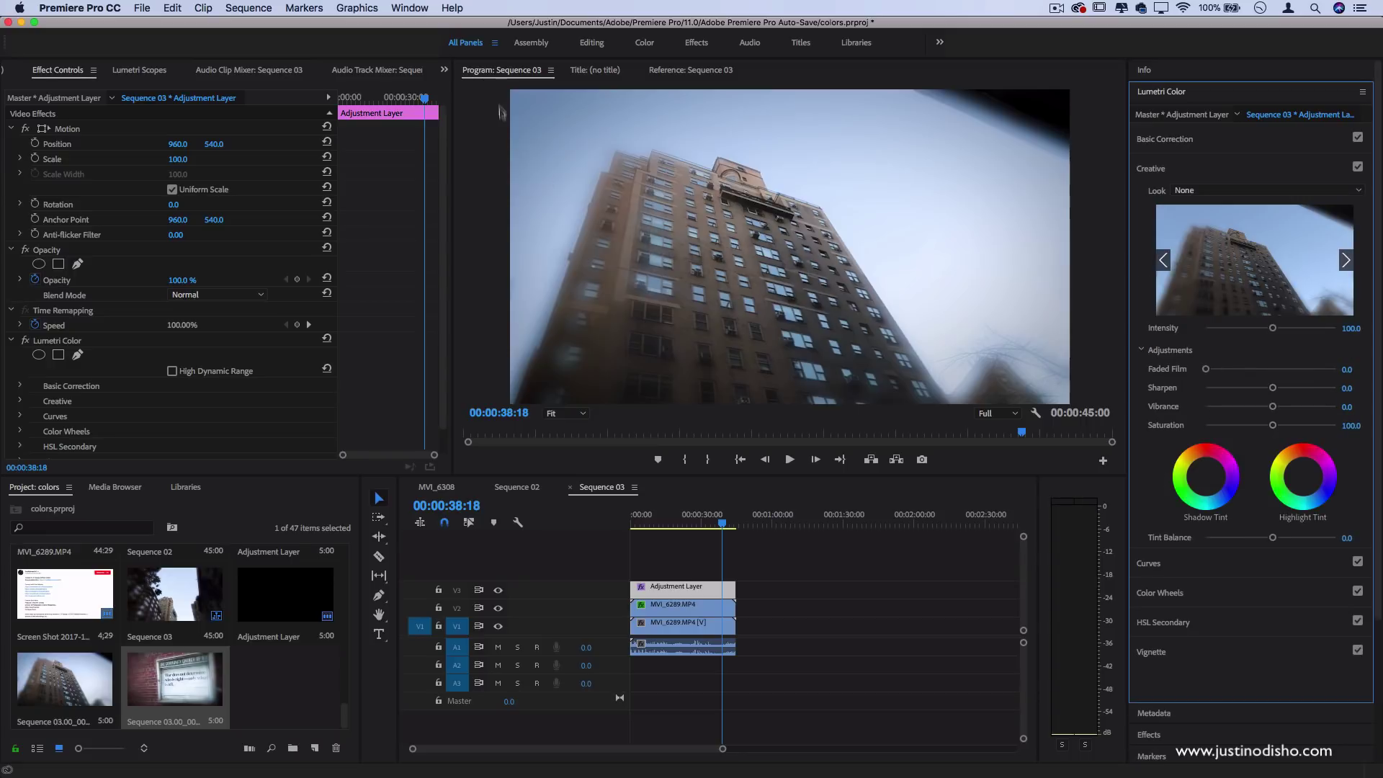
pyautogui.click(446, 488)
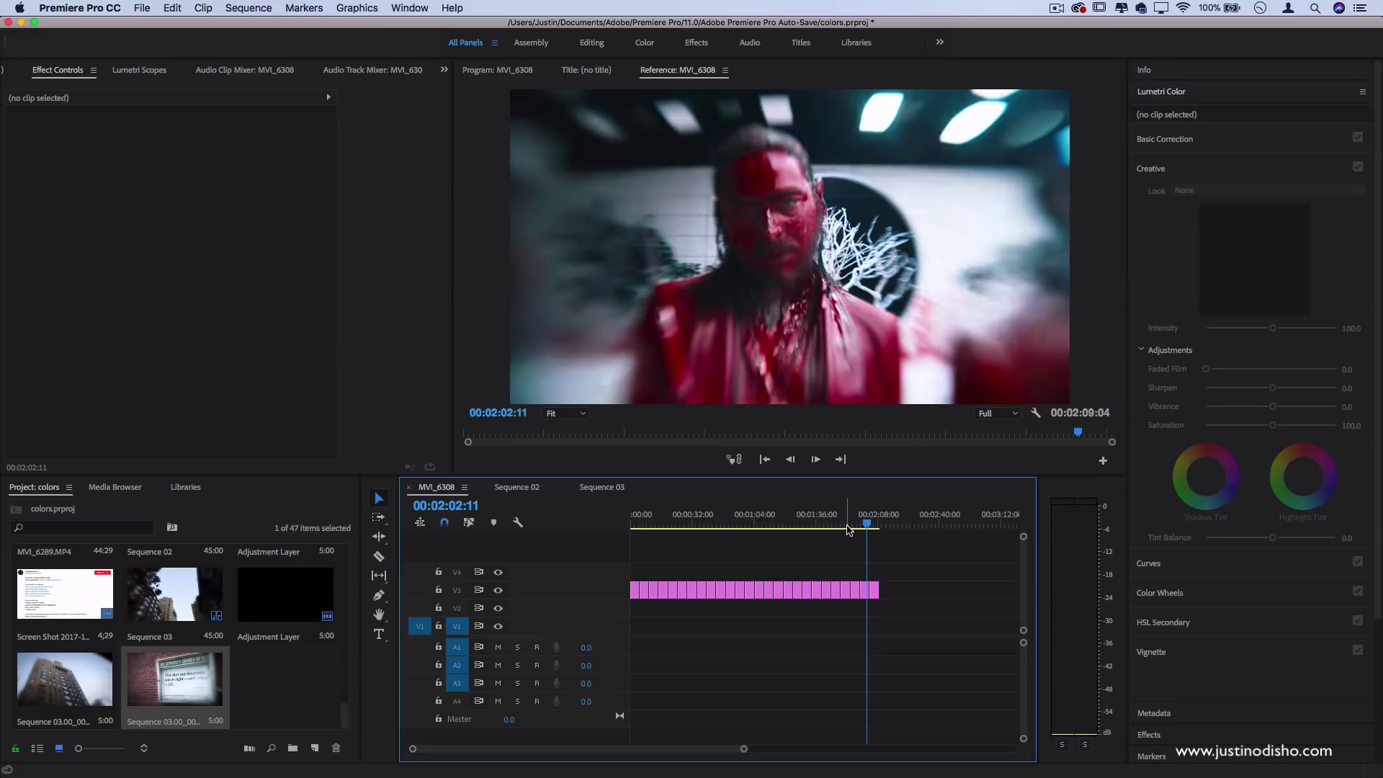
pyautogui.moveTo(848, 531); pyautogui.dragTo(654, 530)
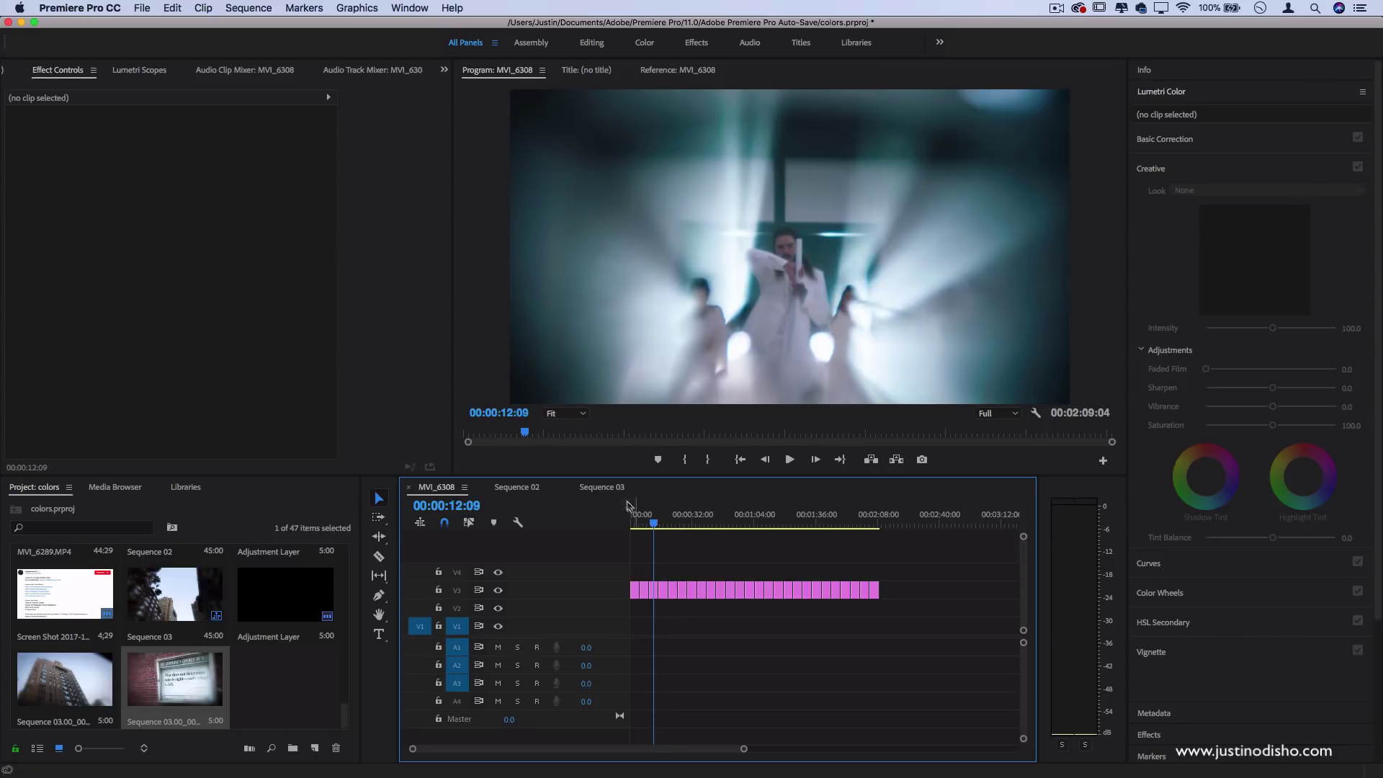
pyautogui.click(602, 487)
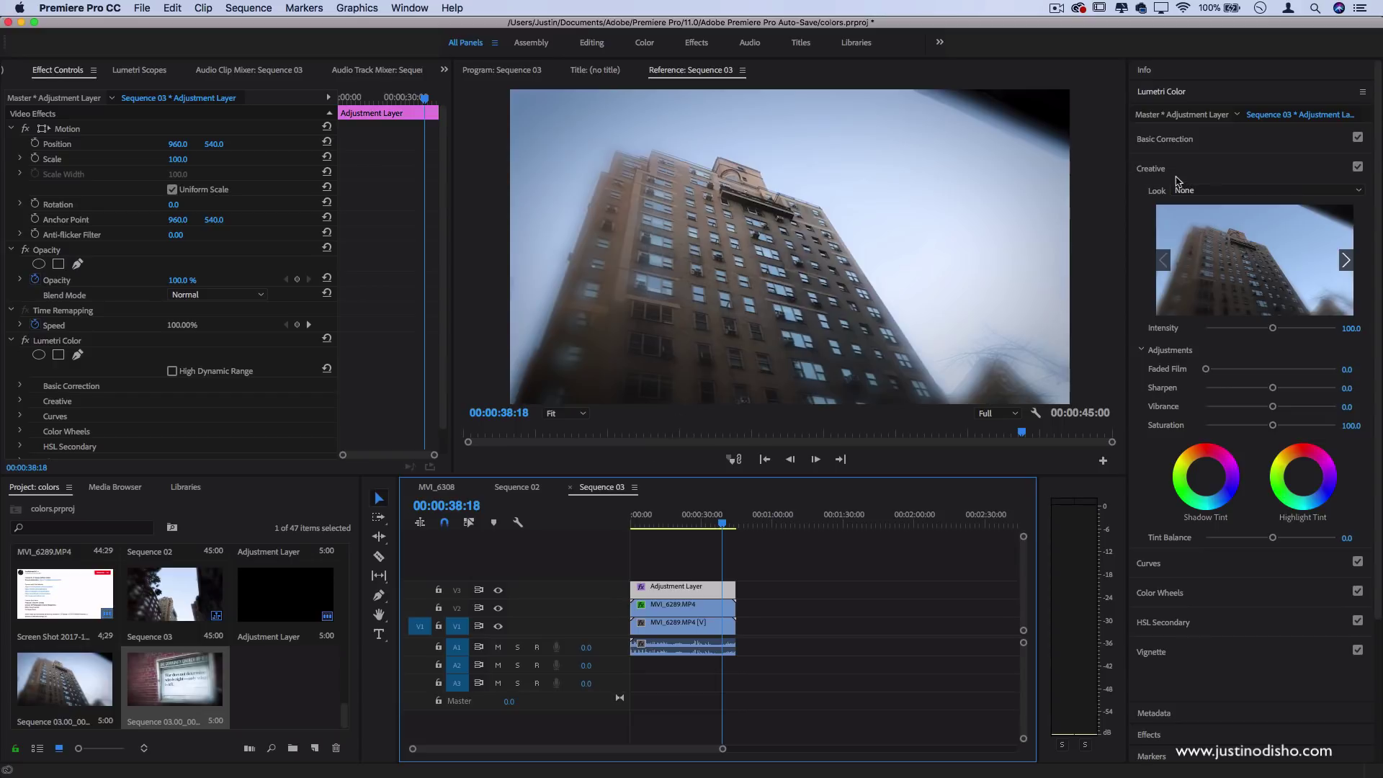
# Step: Try the Fuji F125 Kodak 2393 look on the adjustment layer, replace it with JO XPro1, and compare the picture with Creative off and on
pyautogui.click(1192, 192)
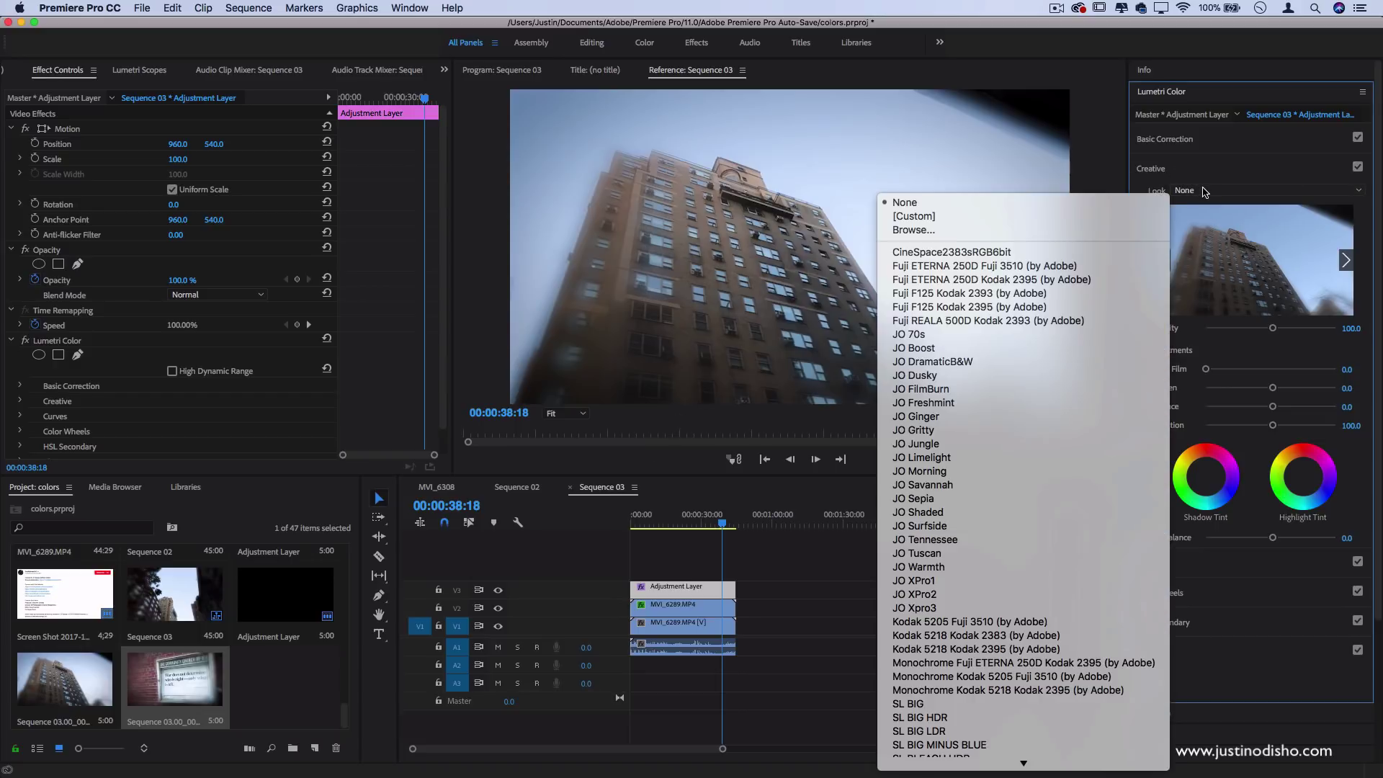
pyautogui.click(1062, 294)
pyautogui.click(1210, 191)
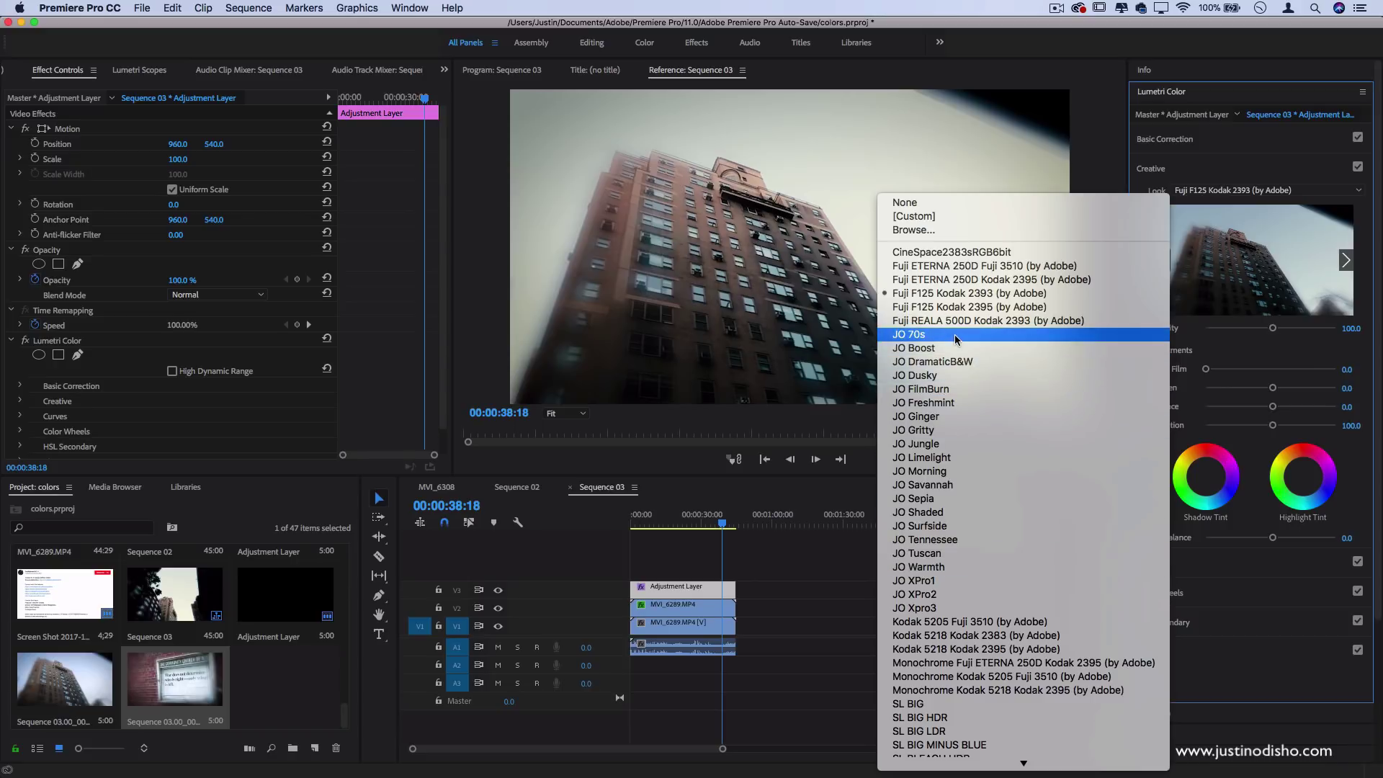
pyautogui.click(940, 585)
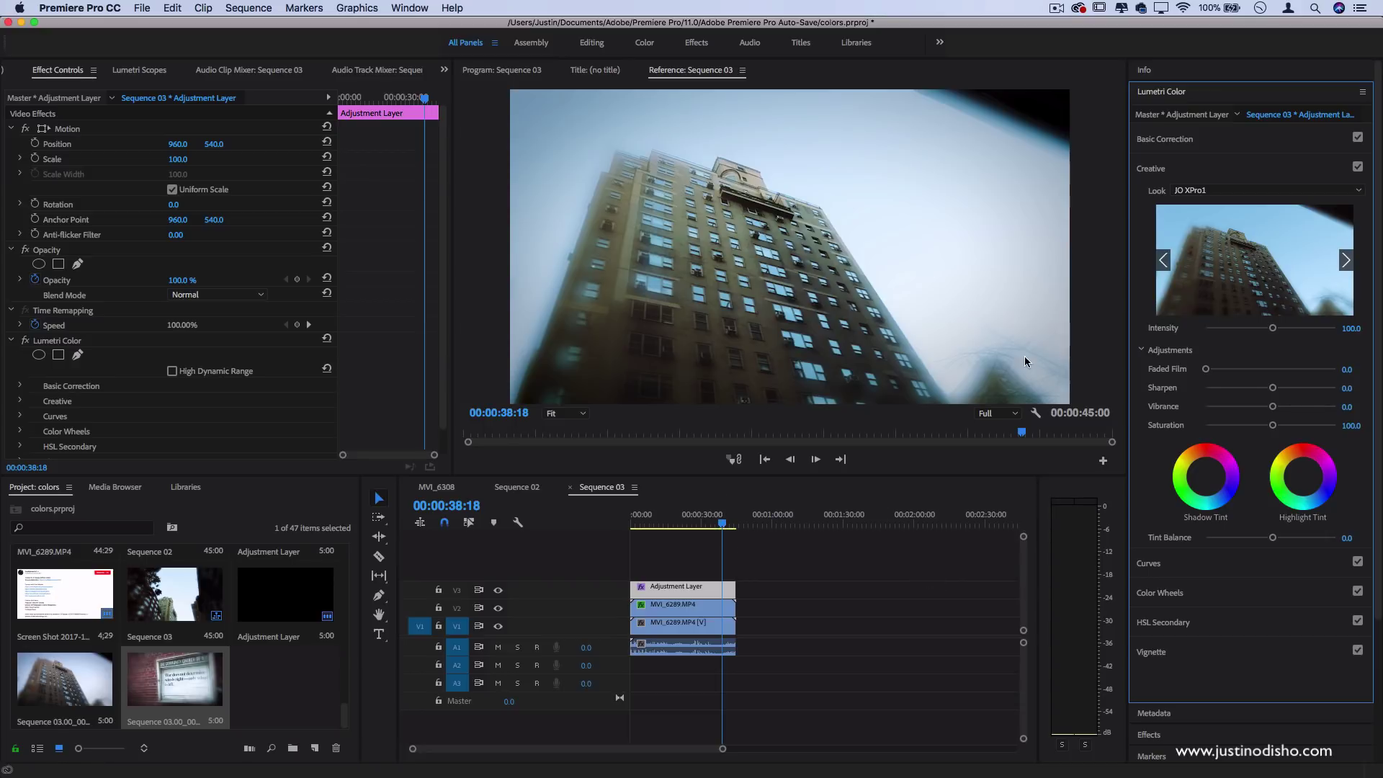
pyautogui.click(1357, 168)
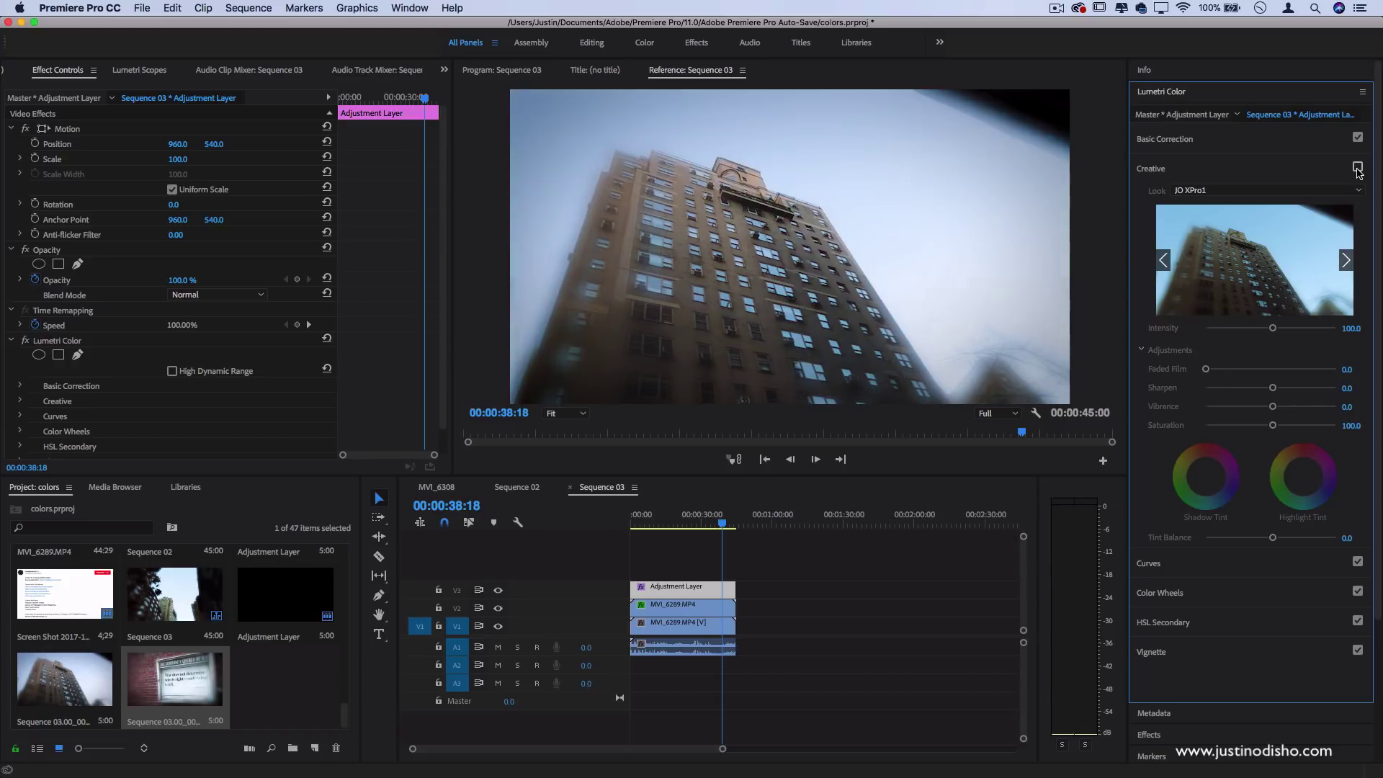
pyautogui.click(1357, 167)
# Step: Set the intensity of the JO XPro1 look to 114.9 and keep that look selected
pyautogui.click(1218, 153)
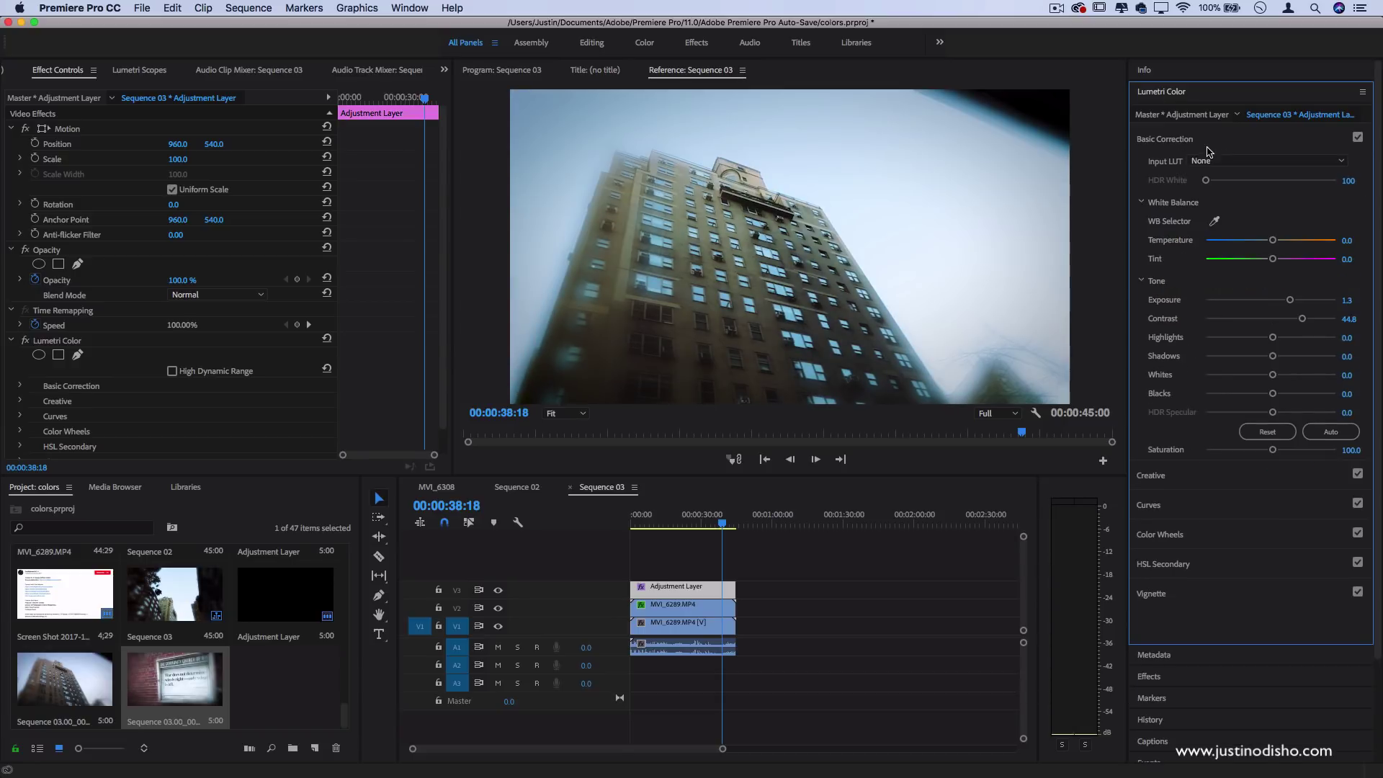
pyautogui.click(1168, 138)
pyautogui.click(1171, 167)
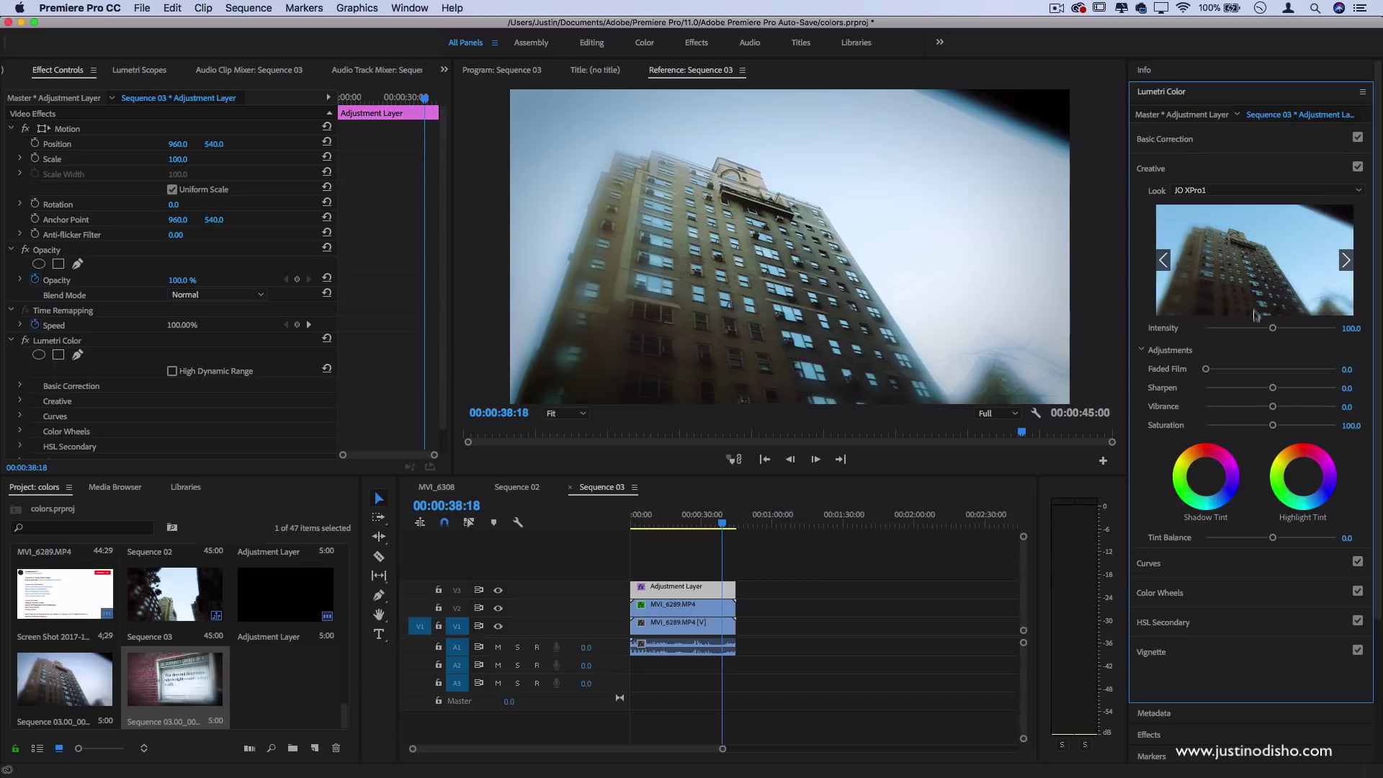
pyautogui.moveTo(1281, 331)
pyautogui.mouseDown()
pyautogui.moveTo(1331, 331)
pyautogui.moveTo(1251, 332)
pyautogui.moveTo(1325, 331)
pyautogui.moveTo(1281, 332)
pyautogui.mouseUp()
pyautogui.click(1268, 190)
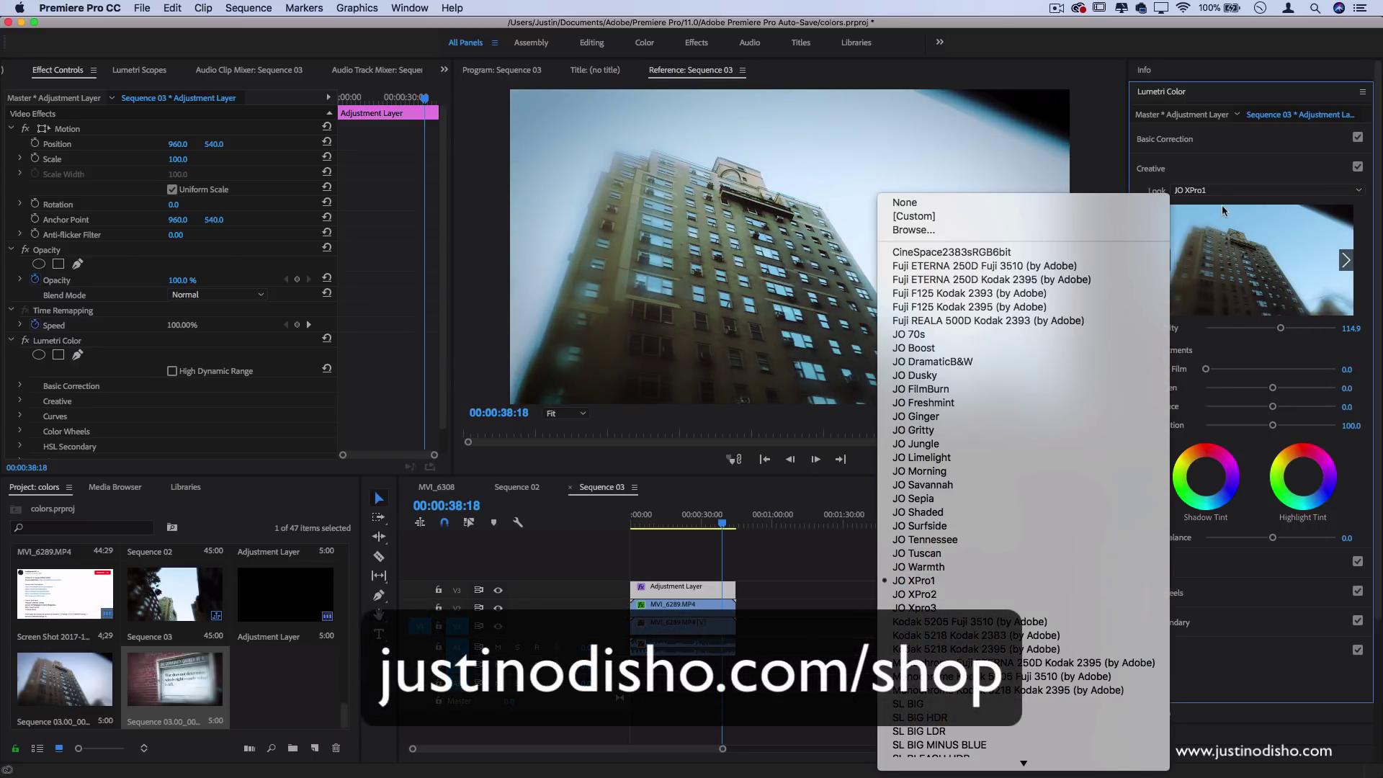
pyautogui.click(1220, 165)
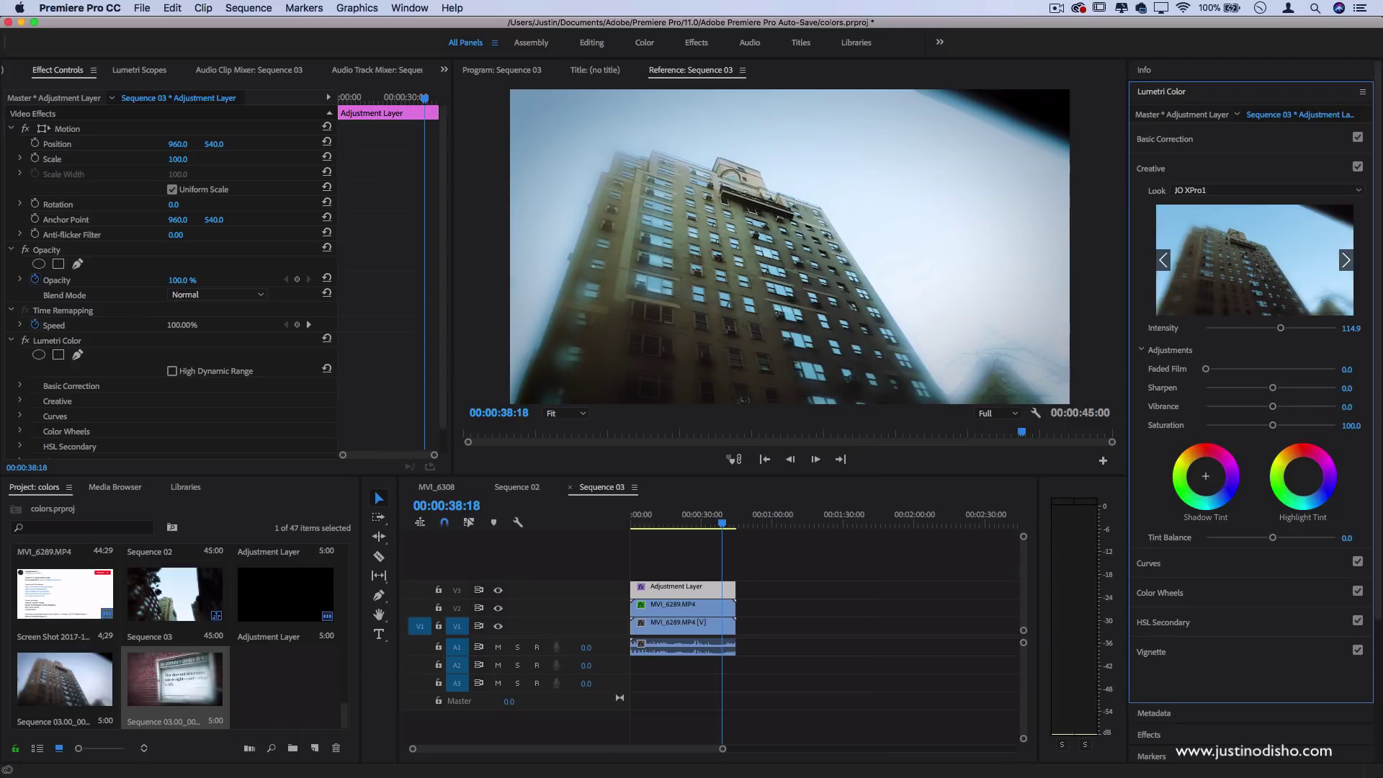
# Step: Turn off the Creative section and shape the master RGB curve into a gentle S with lower shadows and raised highlights
pyautogui.click(1358, 166)
pyautogui.click(1172, 201)
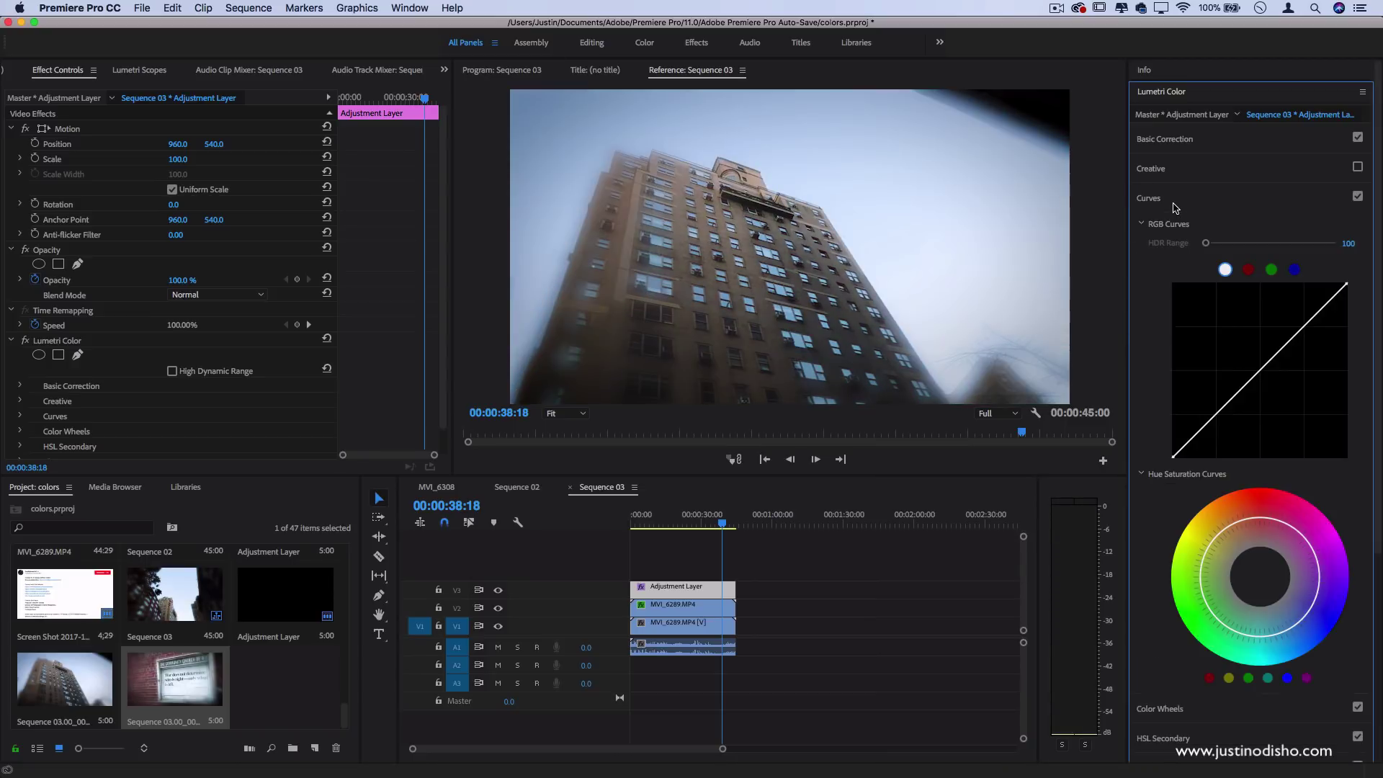
pyautogui.moveTo(1220, 412); pyautogui.dragTo(1214, 425)
pyautogui.keyDown('super'); pyautogui.click(1222, 432); pyautogui.keyUp('super')
pyautogui.moveTo(1309, 331); pyautogui.dragTo(1308, 318)
# Step: Raise the midtones of the green curve and lift the shadows of the blue curve
pyautogui.click(1271, 270)
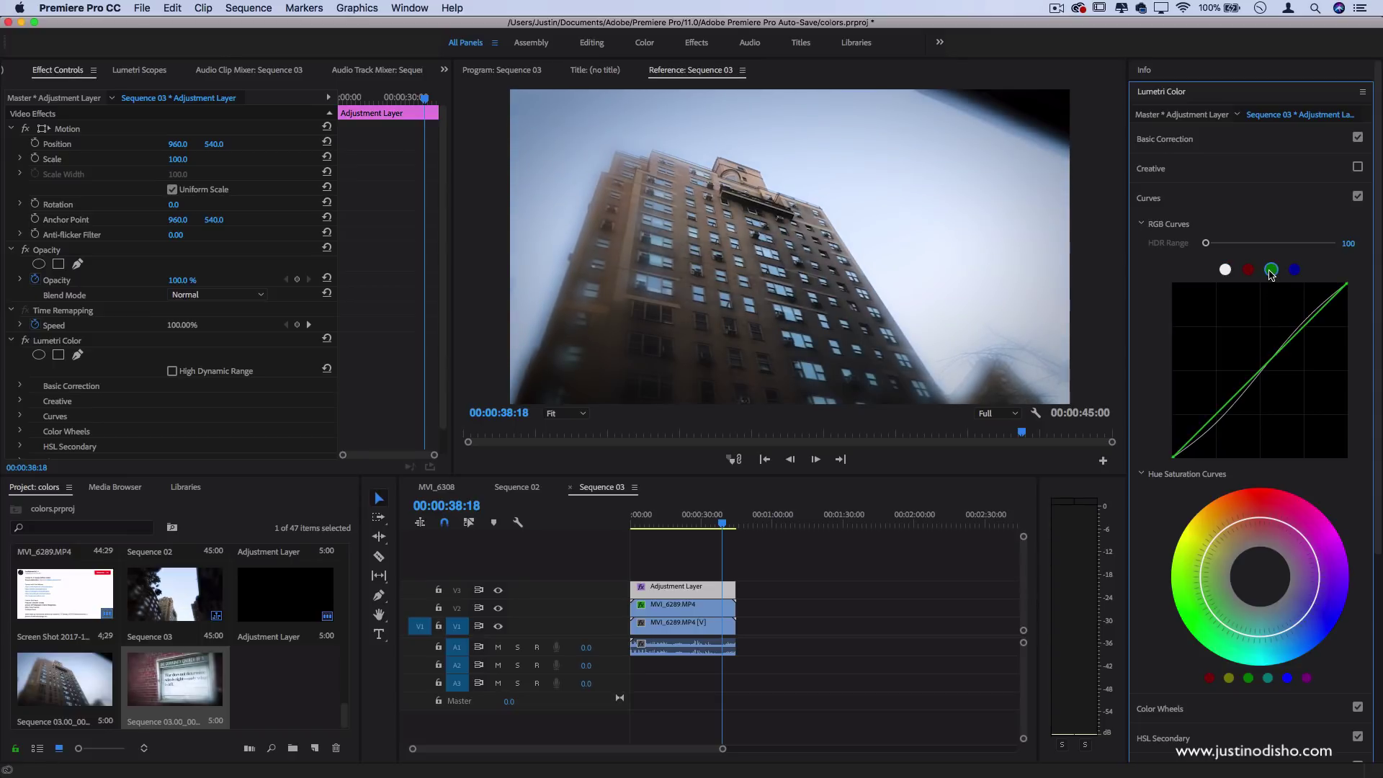
pyautogui.moveTo(1263, 372); pyautogui.dragTo(1250, 362)
pyautogui.click(1294, 271)
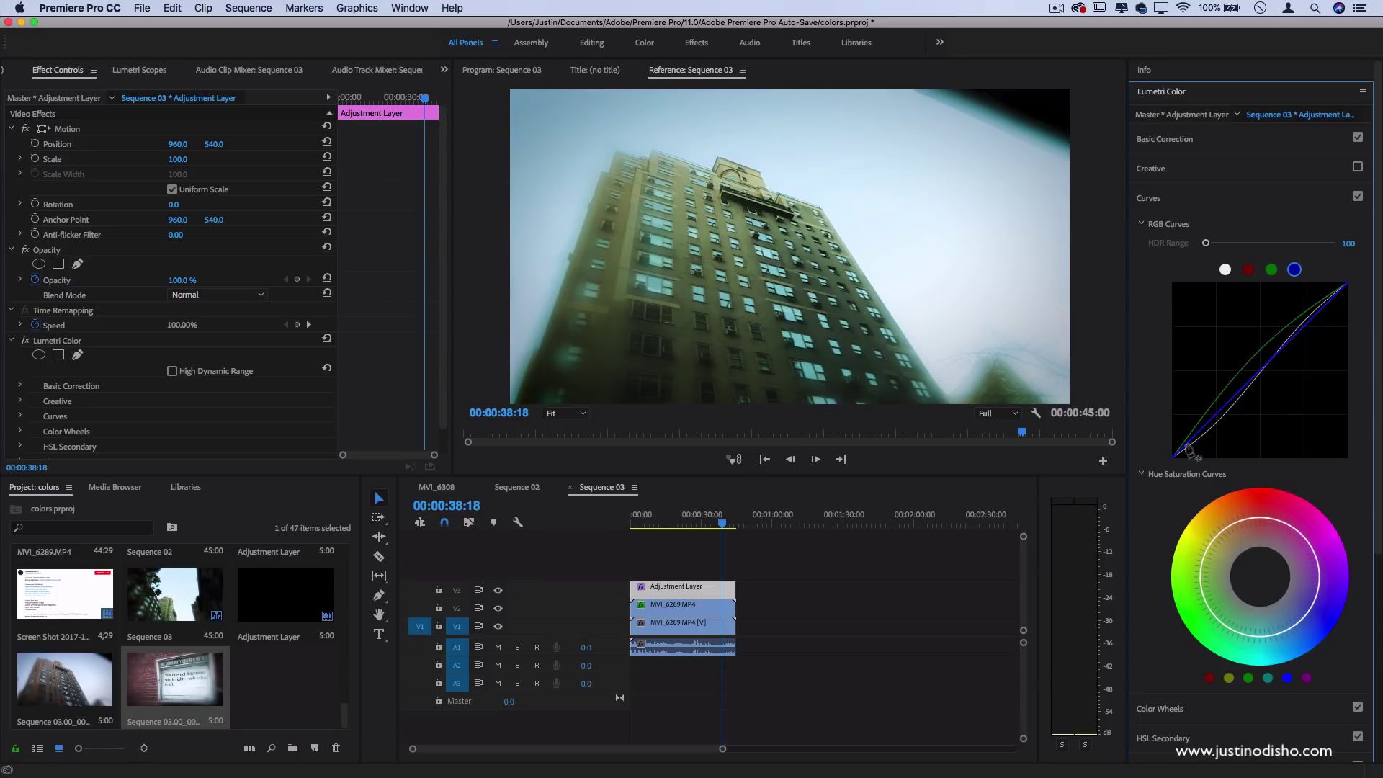
pyautogui.moveTo(1179, 458)
pyautogui.mouseDown()
pyautogui.moveTo(1185, 441)
pyautogui.moveTo(1193, 453)
pyautogui.moveTo(1186, 437)
pyautogui.mouseUp()
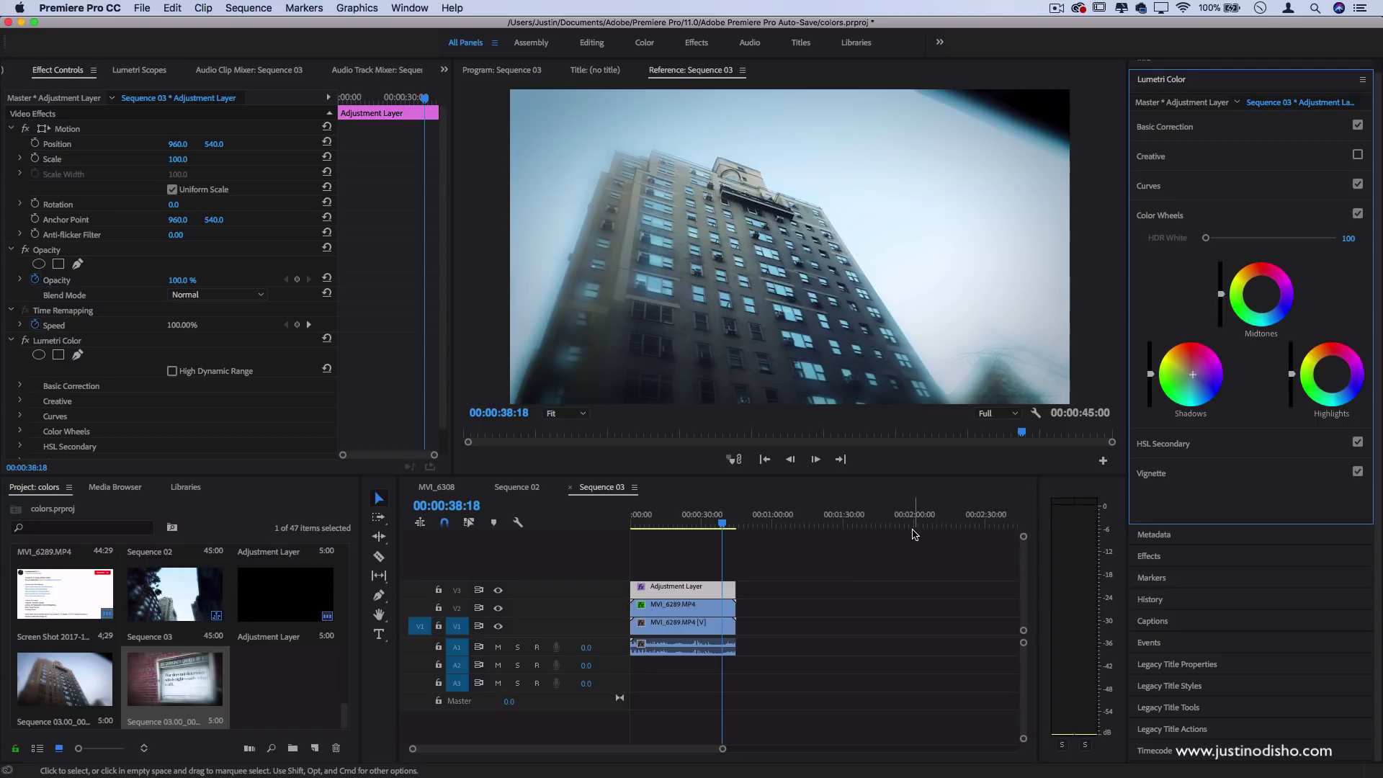
# Step: Scrub through the MVI_6308 reference sequence and the graded Sequence 03 to compare their color looks
pyautogui.click(486, 71)
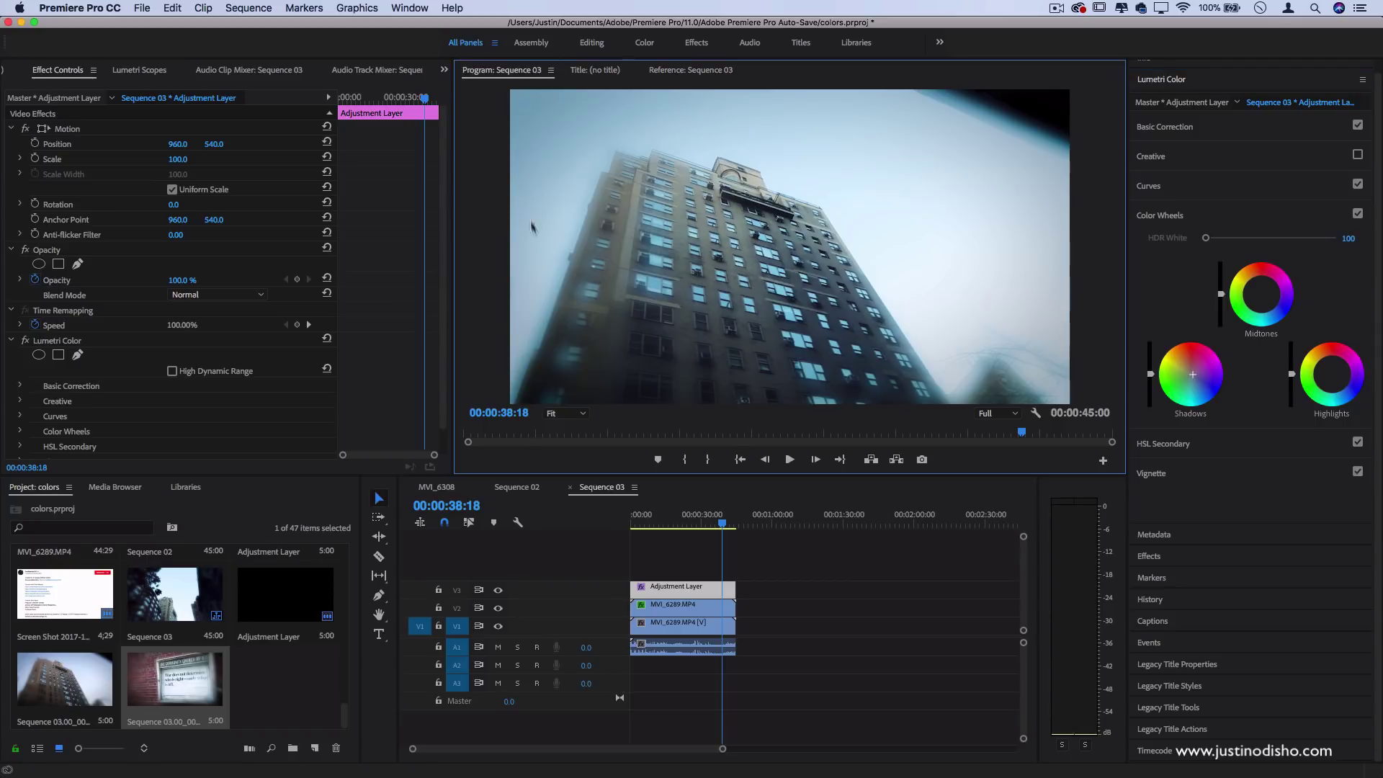
pyautogui.click(441, 488)
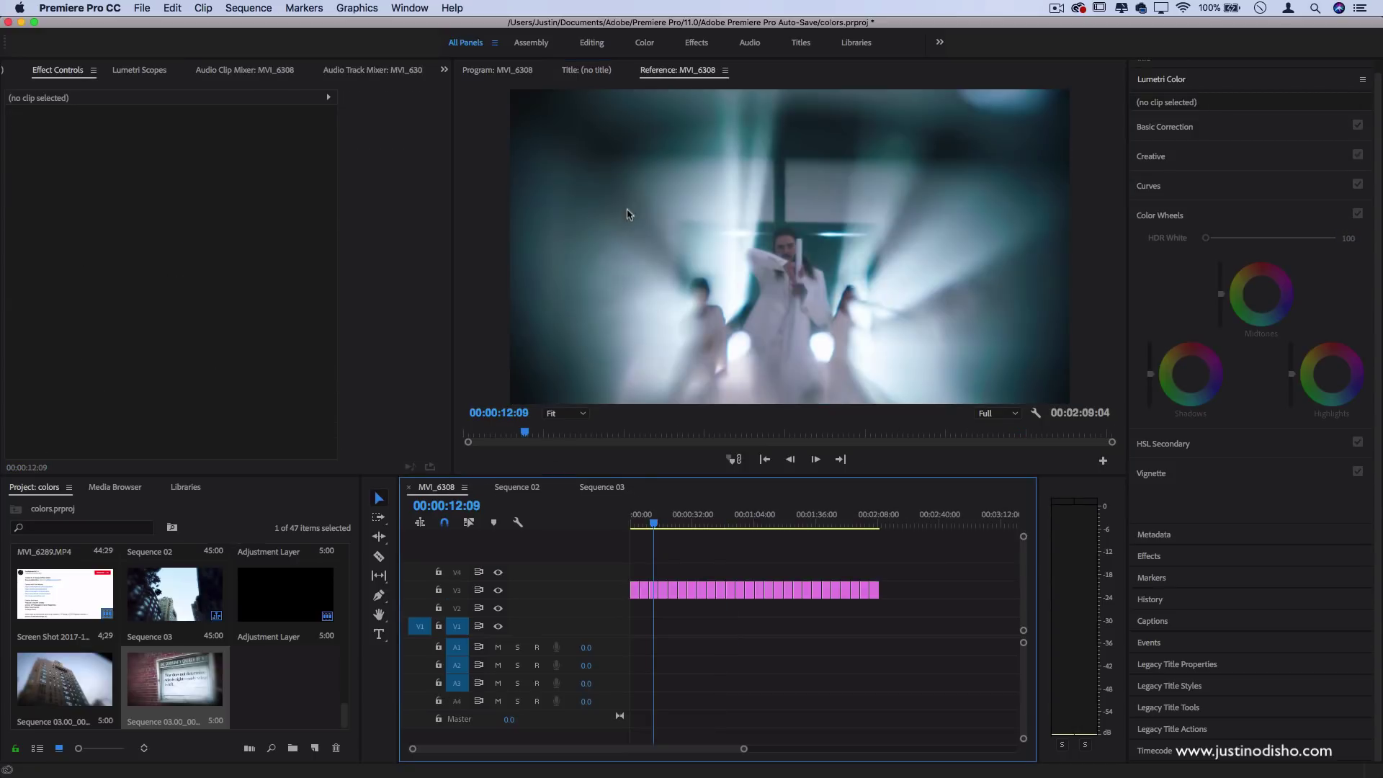
pyautogui.click(703, 523)
pyautogui.moveTo(703, 523); pyautogui.dragTo(806, 524)
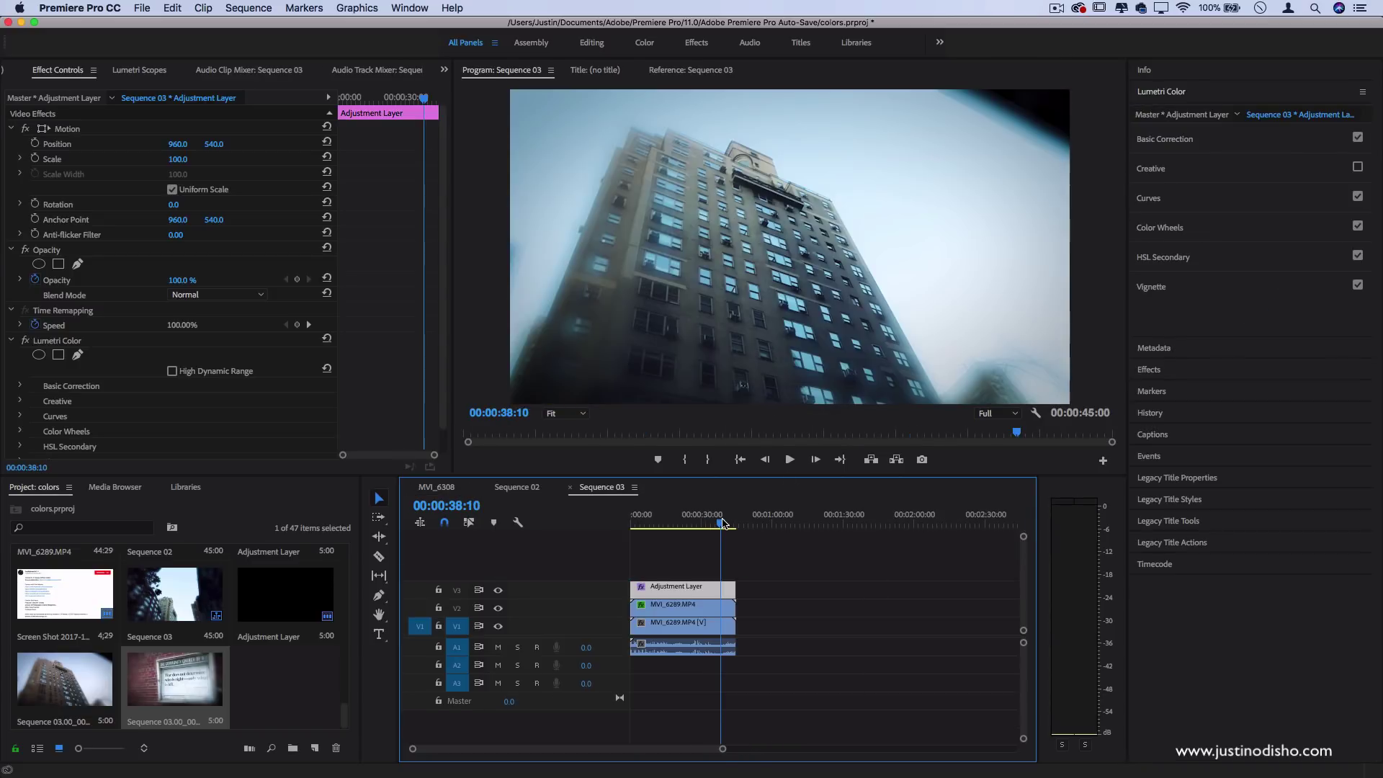
pyautogui.moveTo(723, 523); pyautogui.dragTo(682, 532)
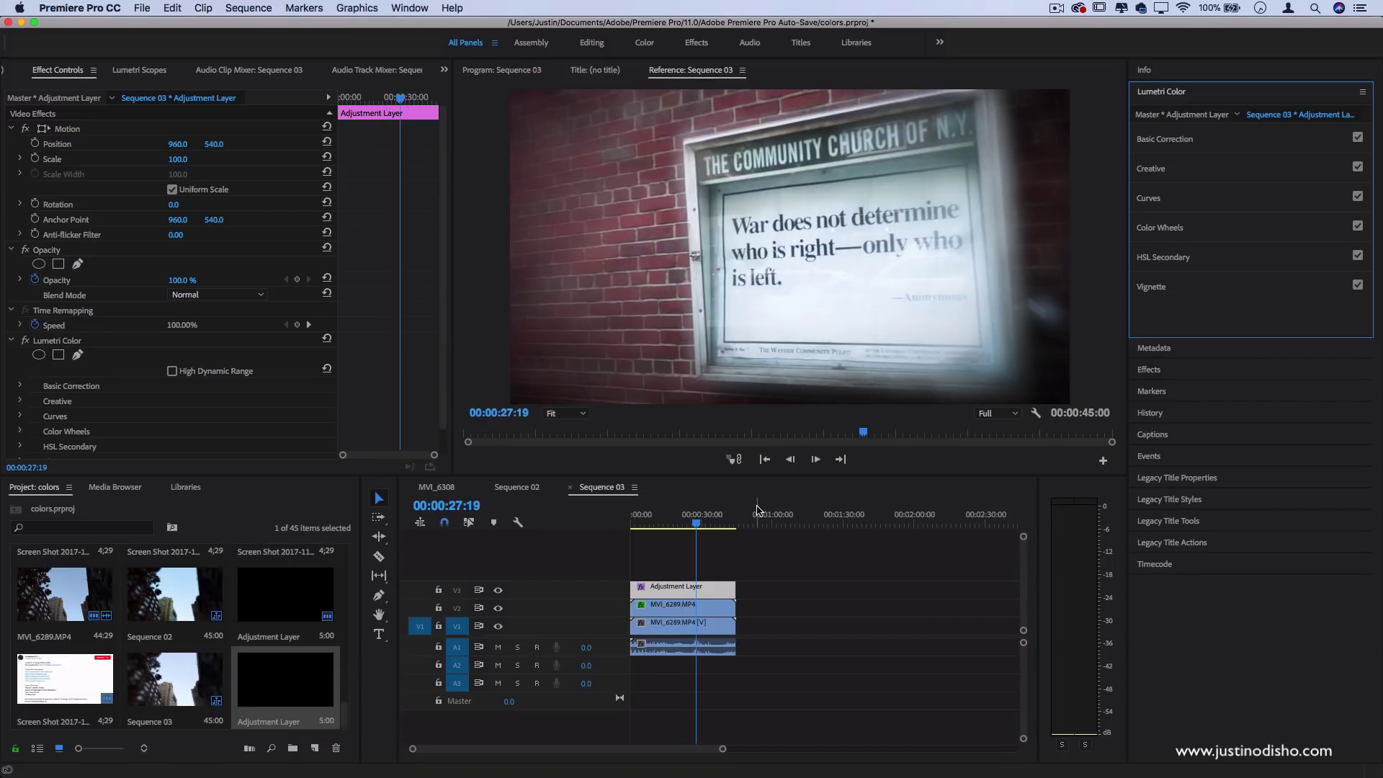
# Step: Play the opening of Sequence 03 and scrub through its later shots to review the finished look
pyautogui.click(730, 579)
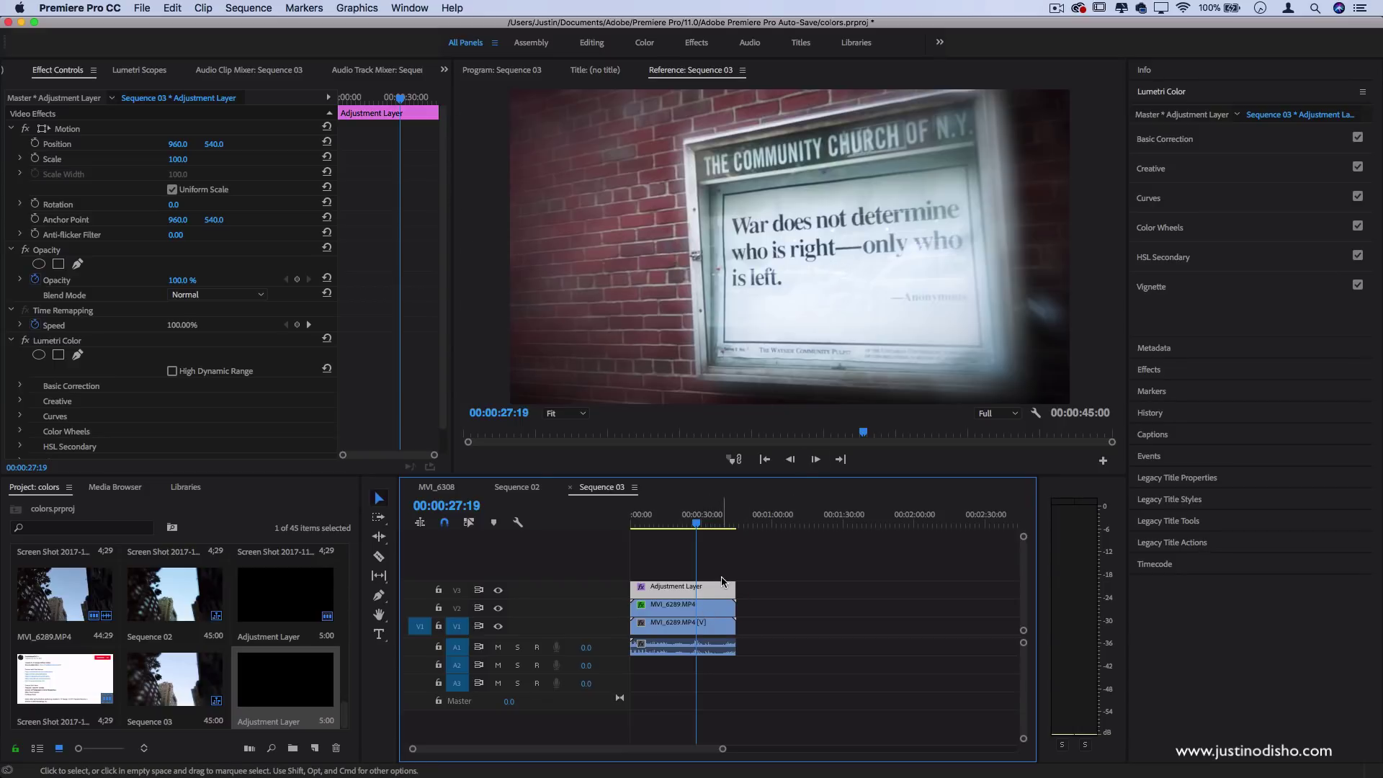
pyautogui.click(687, 520)
pyautogui.moveTo(689, 520); pyautogui.dragTo(605, 528)
pyautogui.press('space')
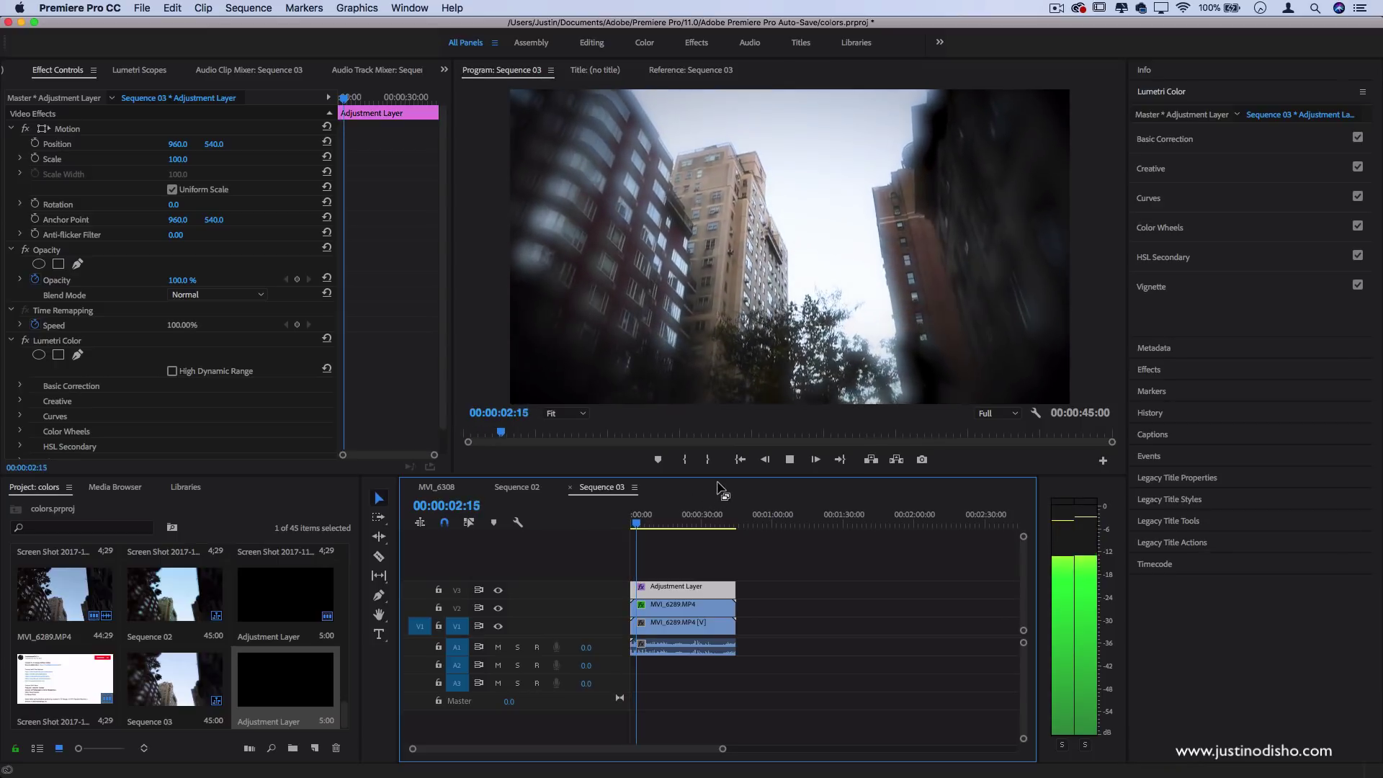
pyautogui.press('space')
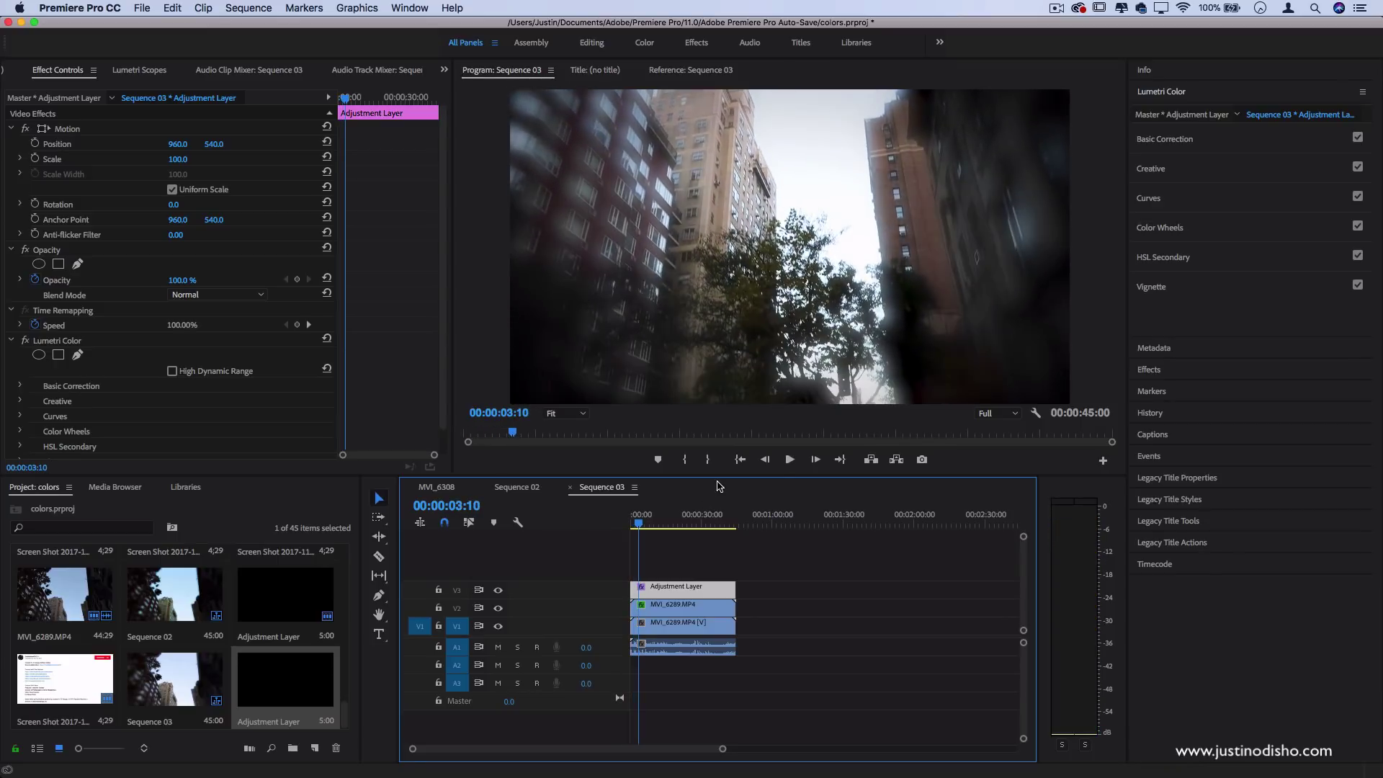
pyautogui.click(668, 518)
pyautogui.moveTo(669, 517); pyautogui.dragTo(717, 521)
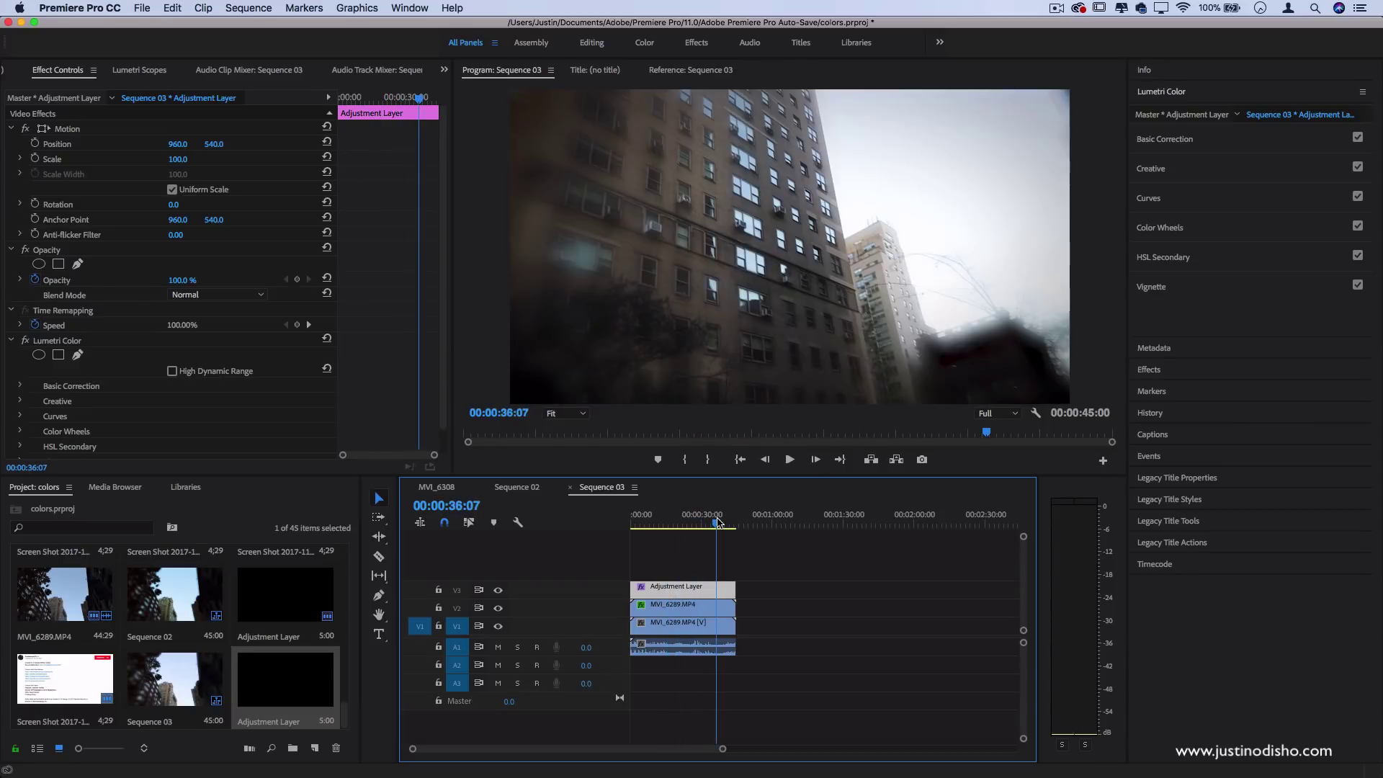
# Step: Return to the MVI_6308 sequence and scrub its later shots for a final check of the reference look
pyautogui.click(430, 493)
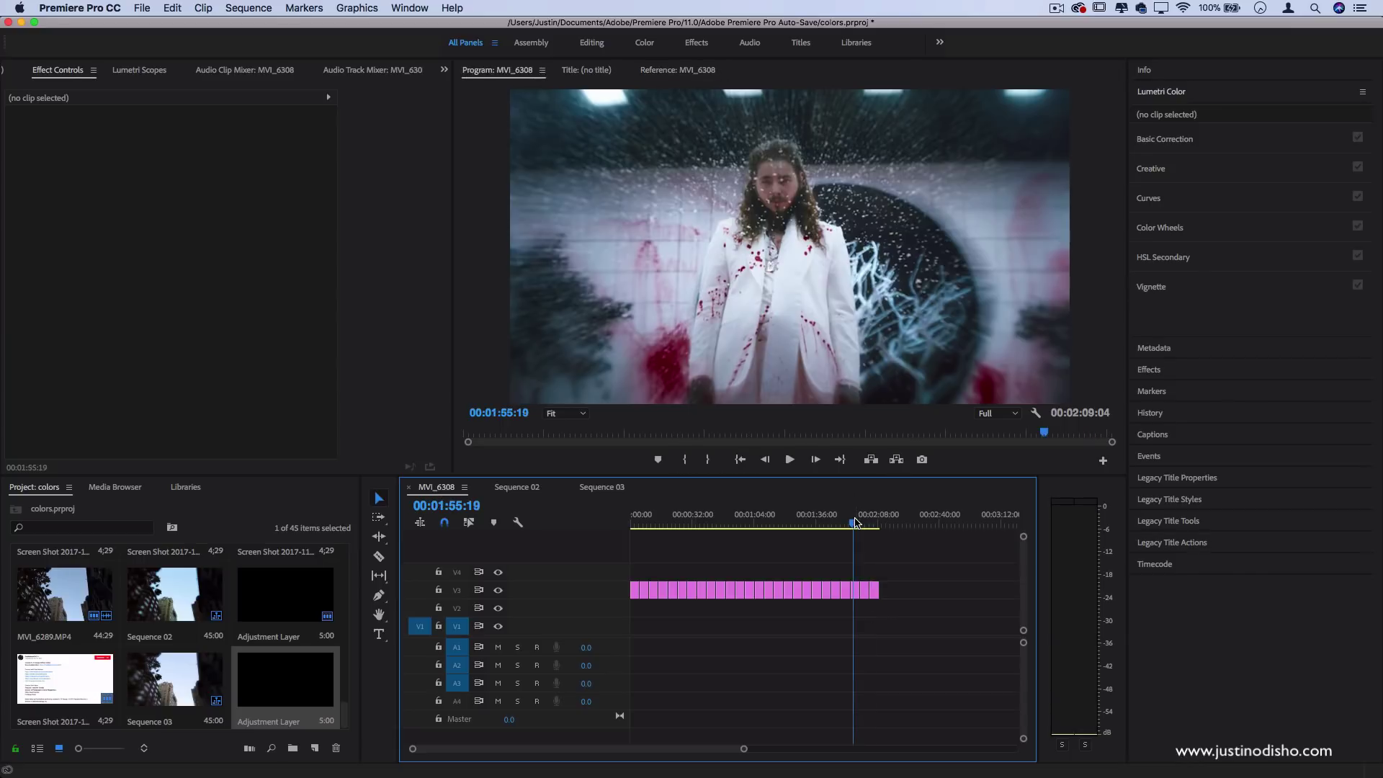
pyautogui.click(816, 523)
pyautogui.moveTo(814, 524); pyautogui.dragTo(825, 529)
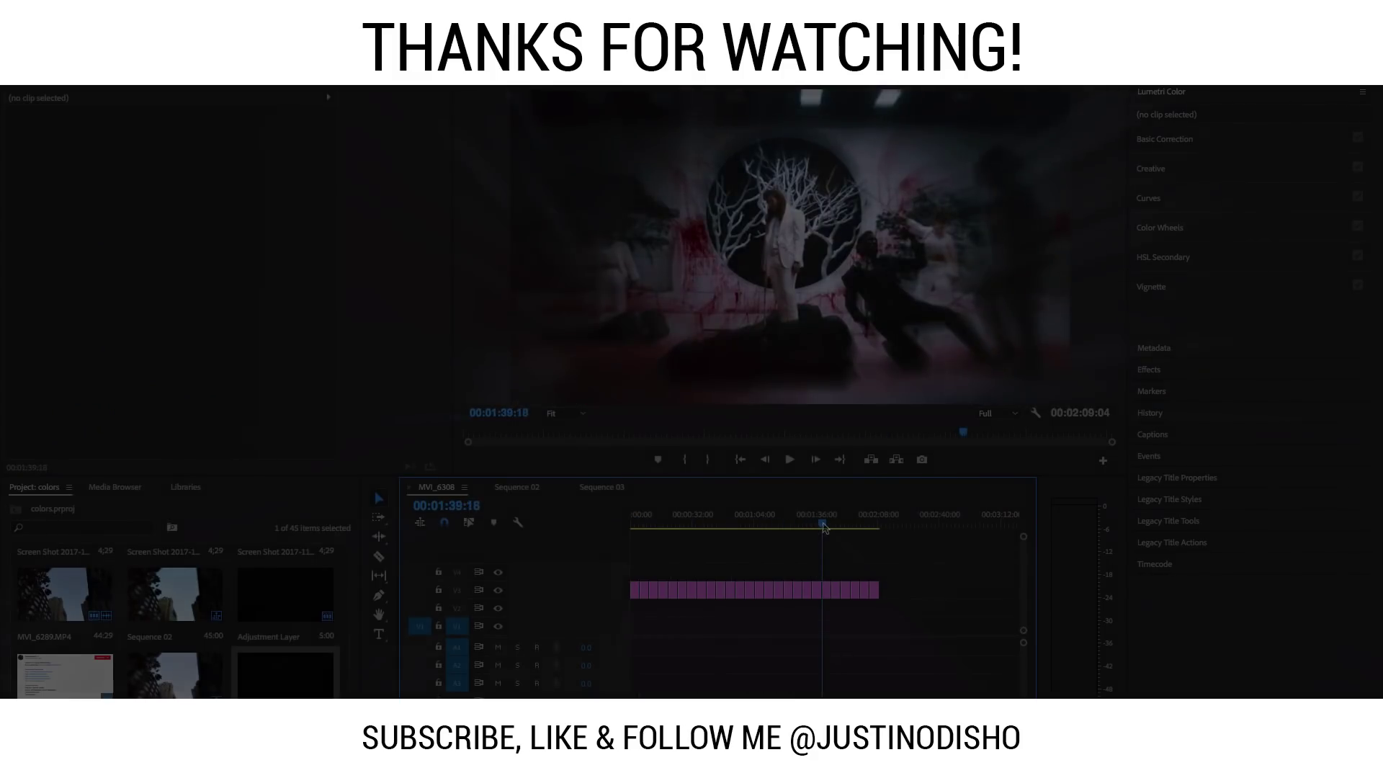